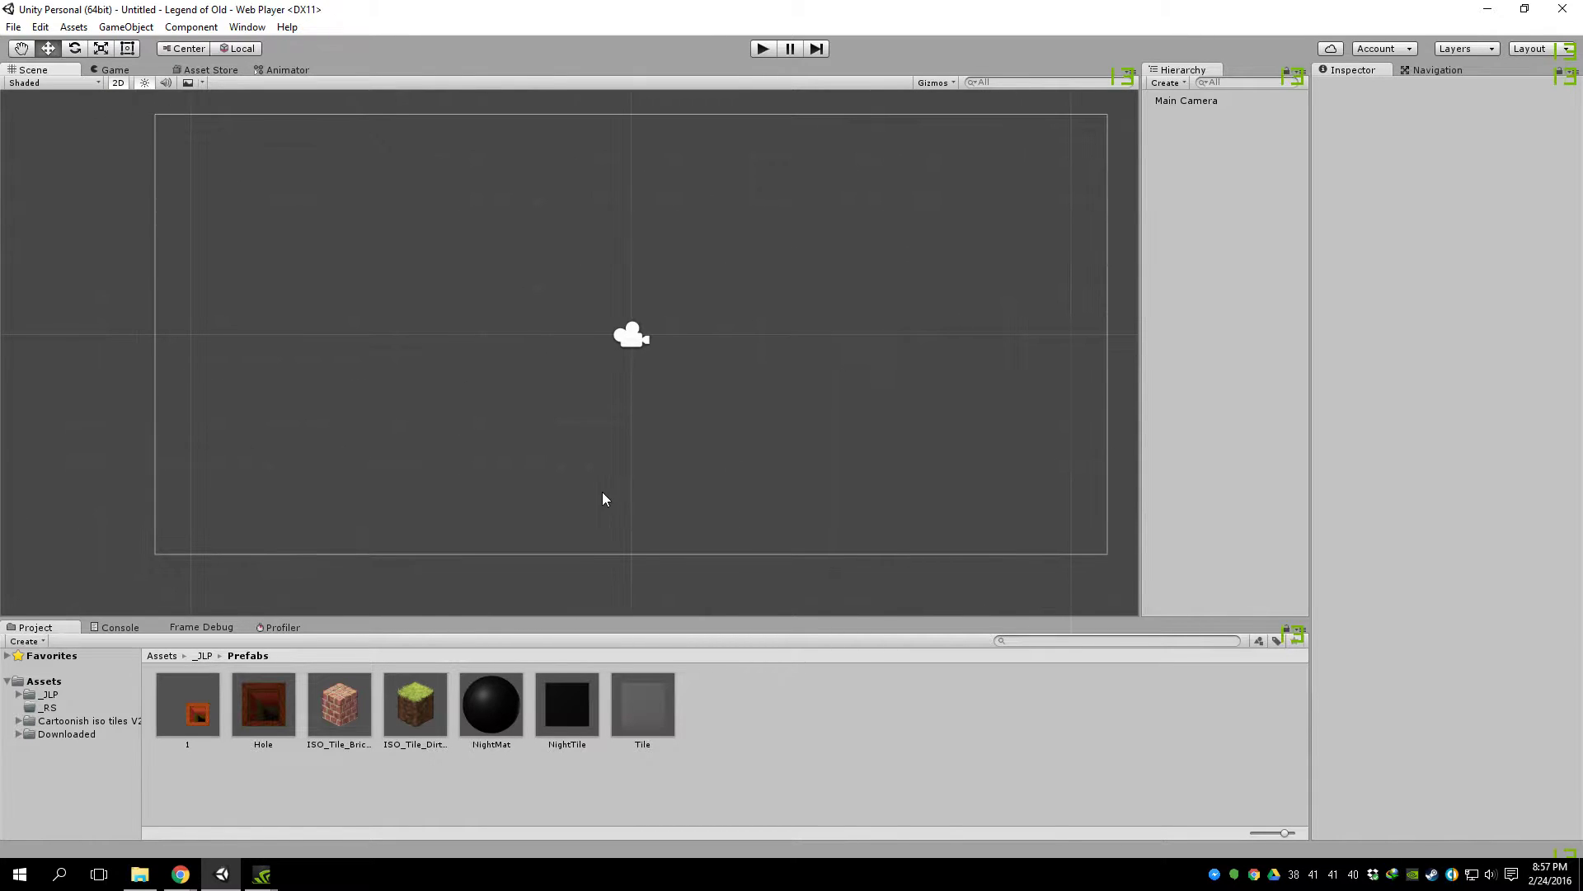
Step: Frame the camera in the Scene view and compare the brick and grass-and-dirt tile prefabs
scroll(578, 494, up, 2)
middle_drag(536, 491, 493, 516)
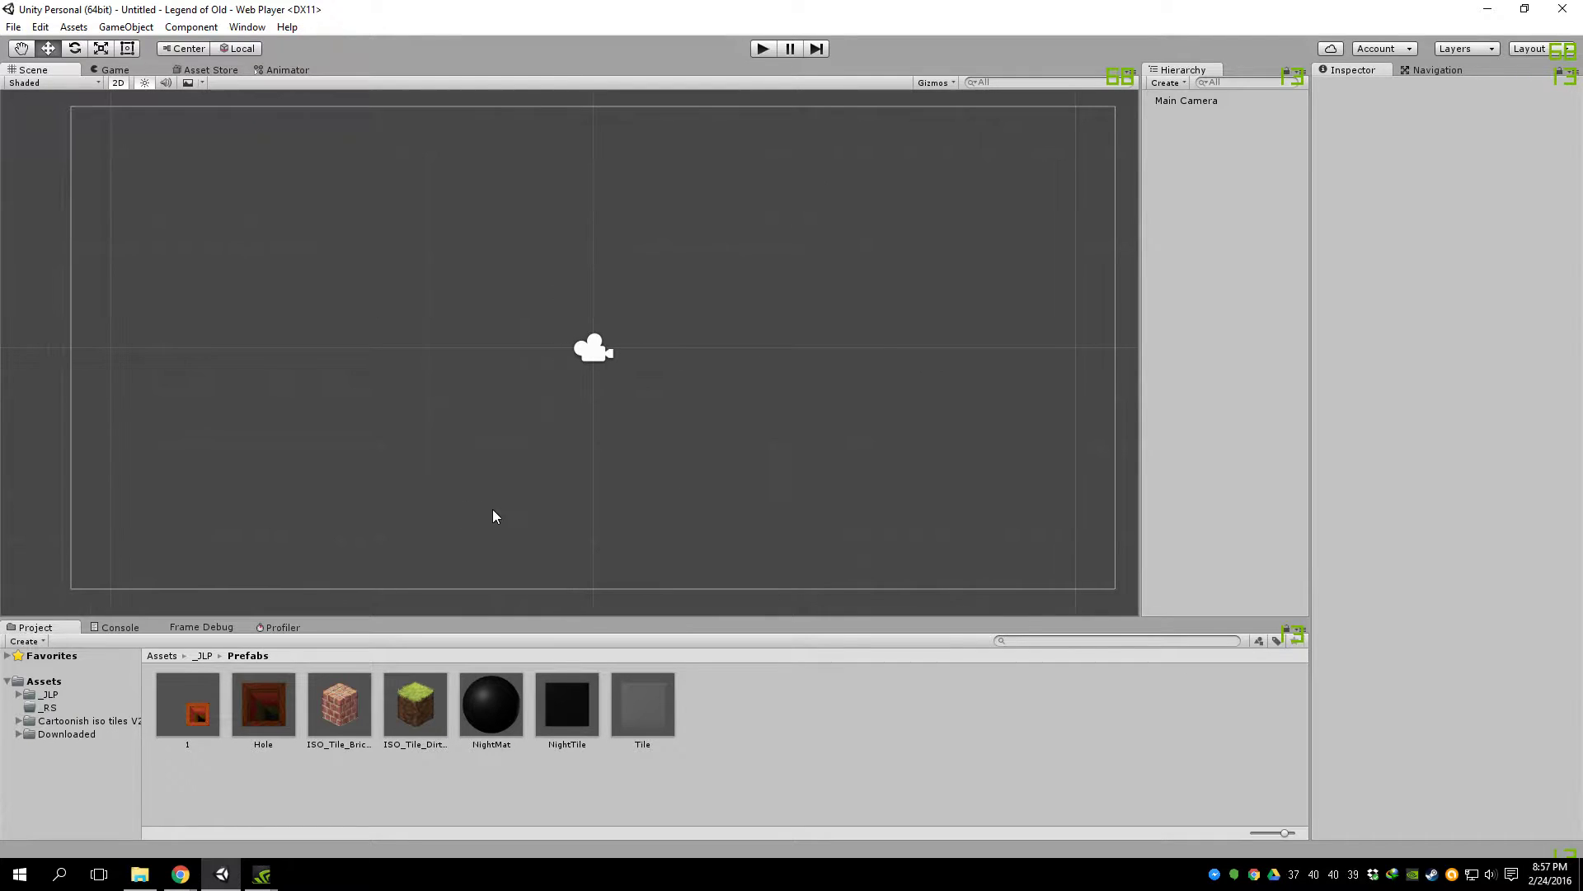
middle_drag(336, 557, 344, 520)
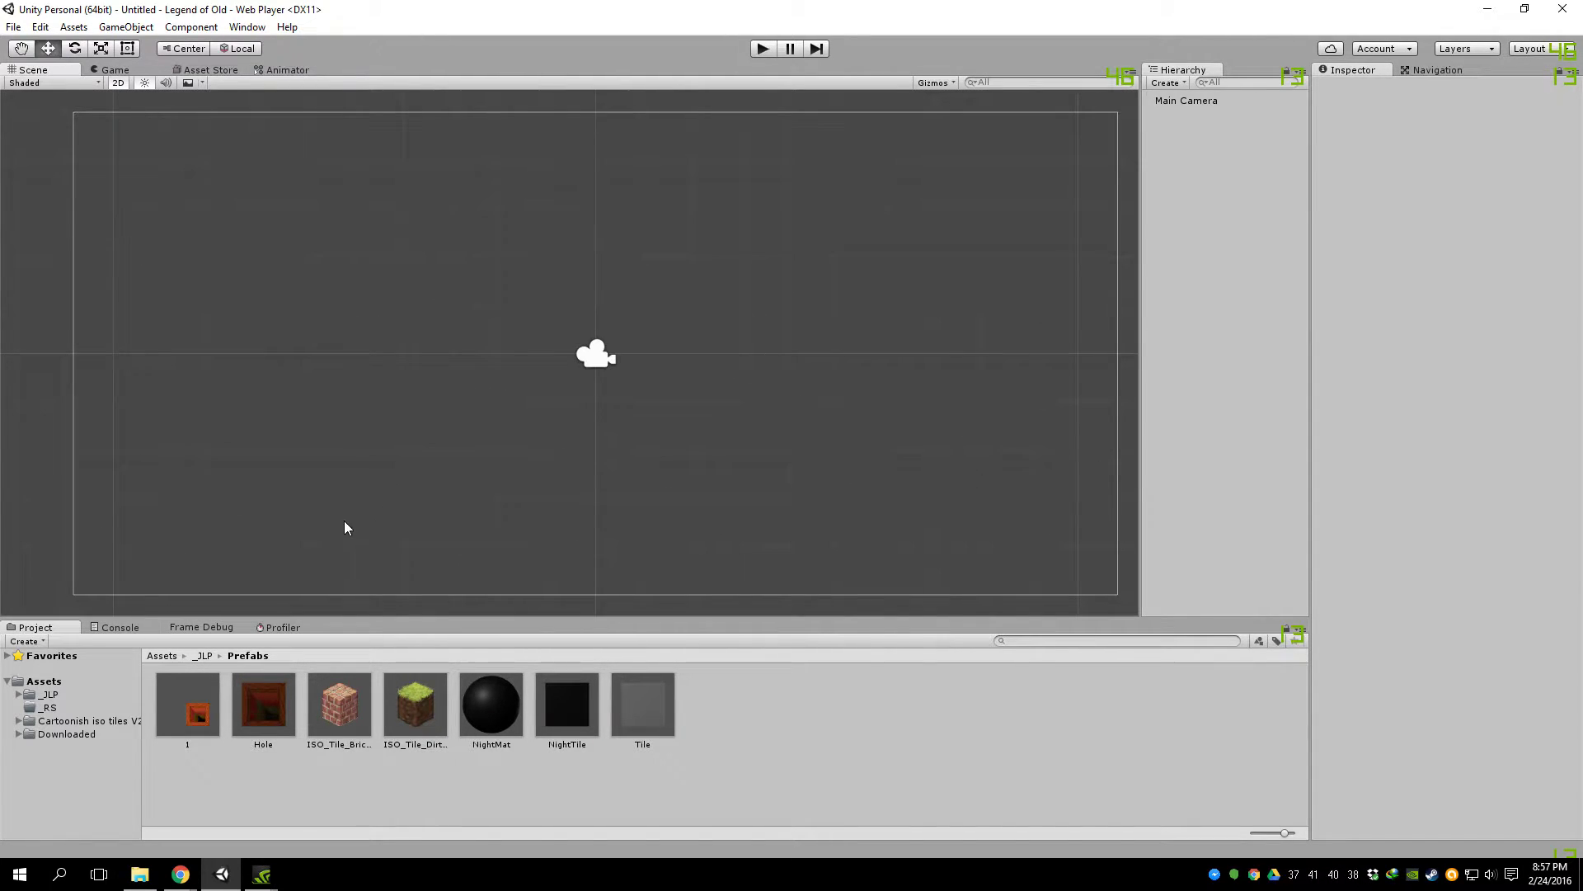
click(343, 716)
click(415, 711)
click(340, 708)
click(416, 709)
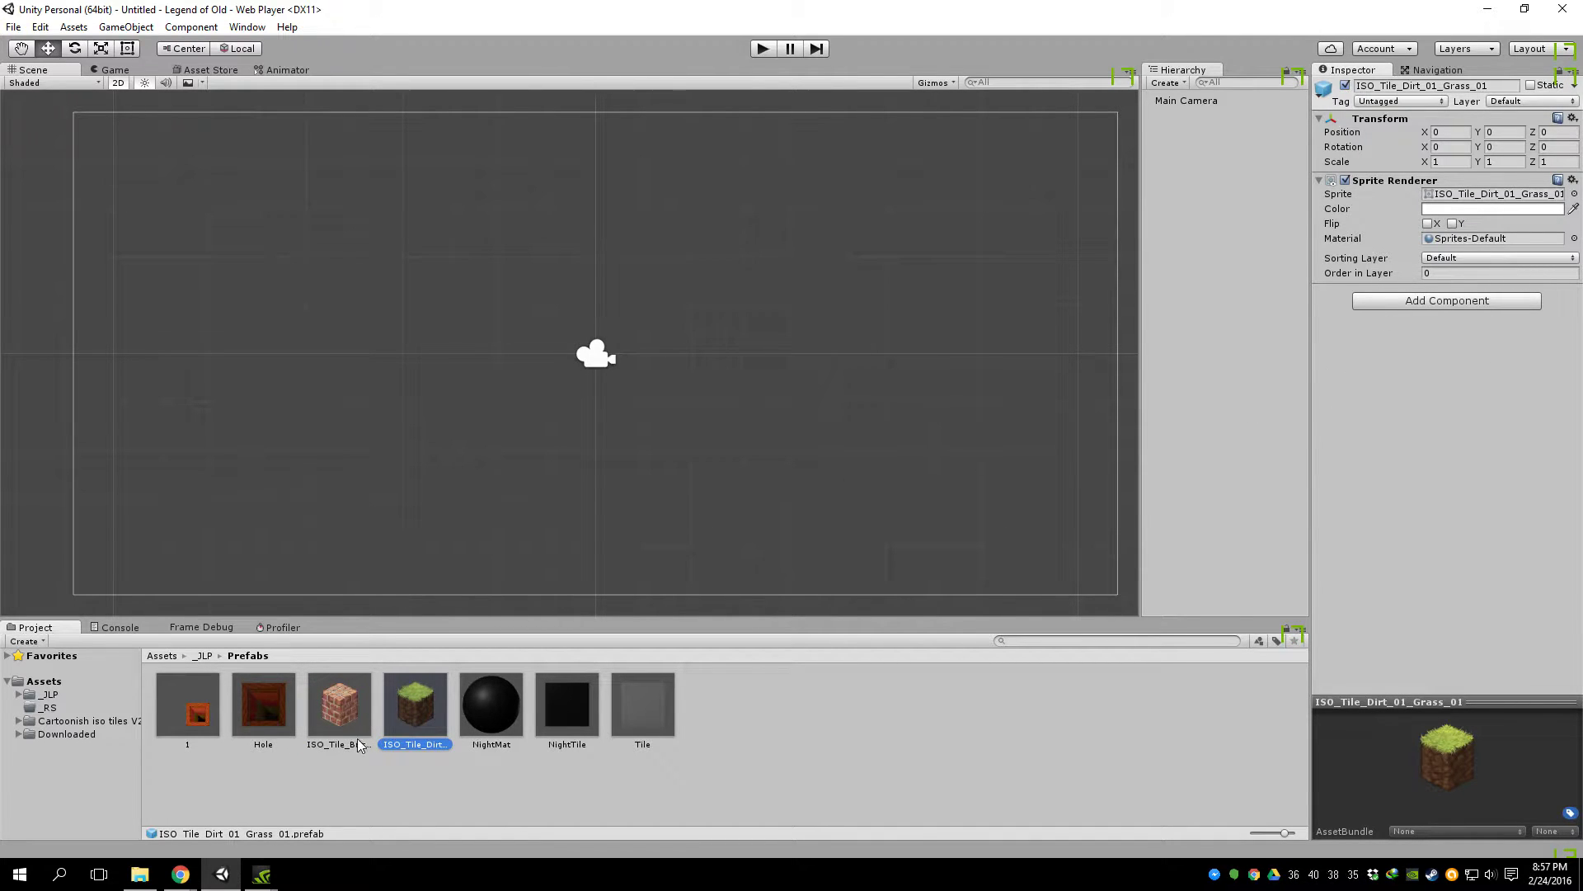
click(341, 719)
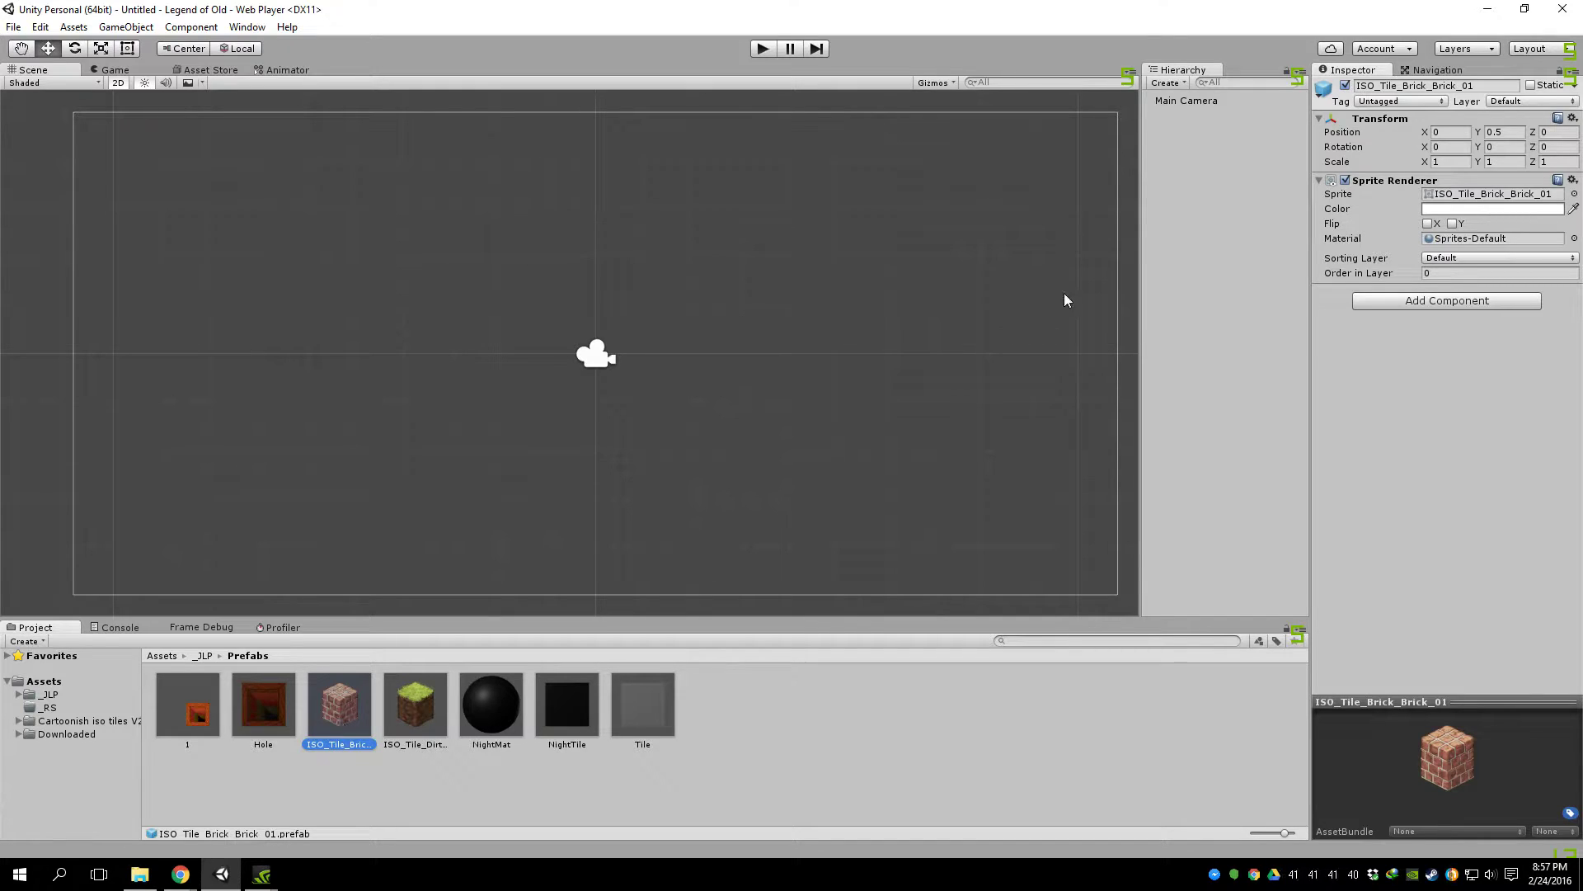
Step: Create an empty scene object named GridMainFloor
right_click(1204, 289)
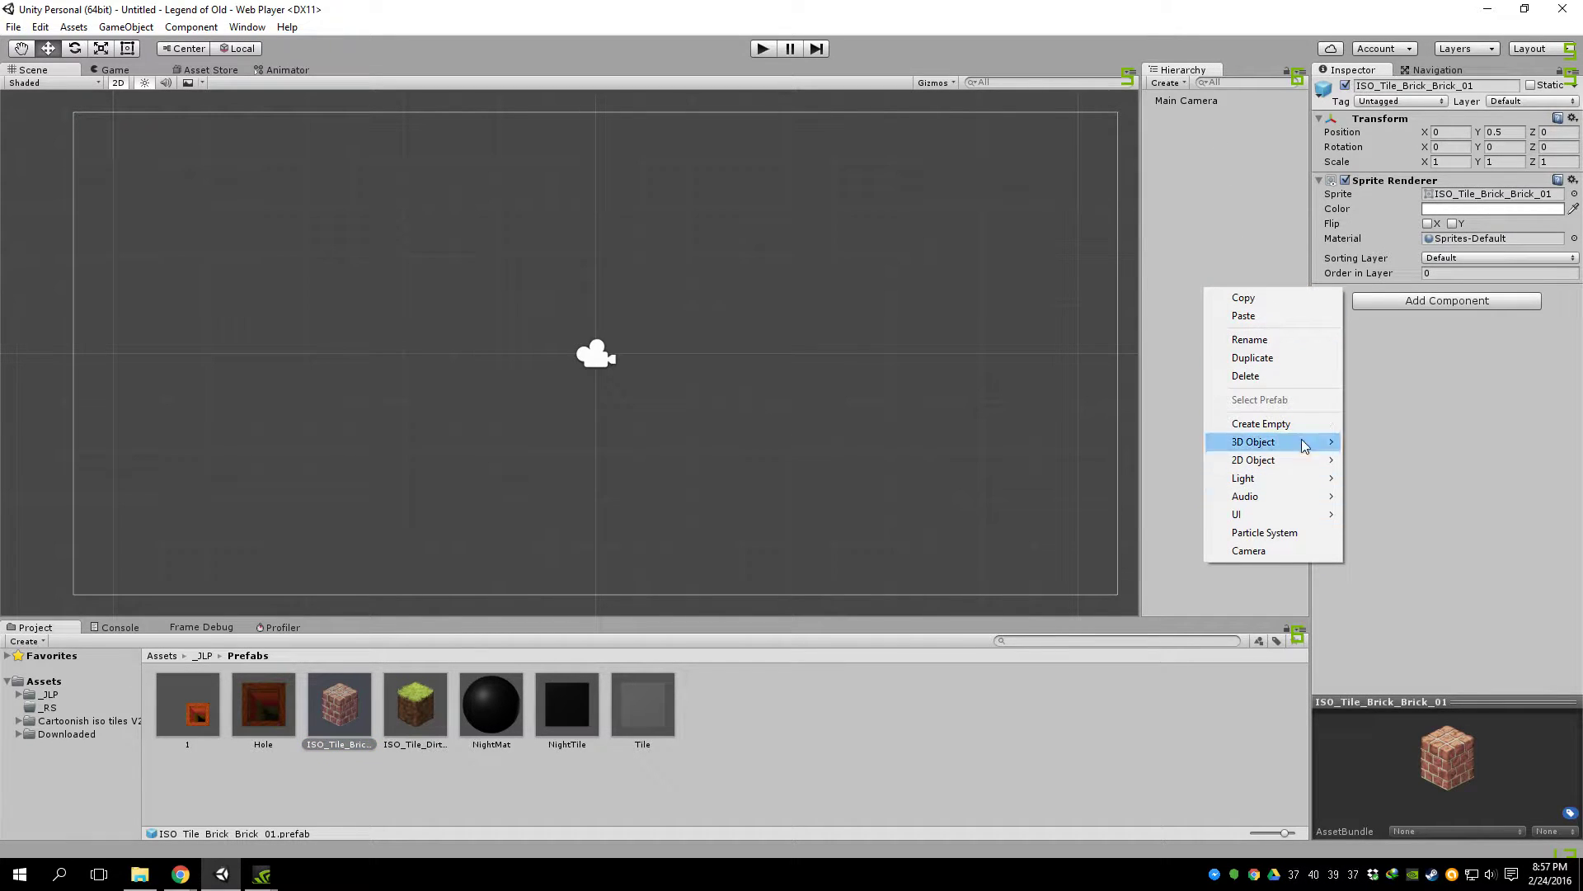
click(1300, 427)
click(1401, 86)
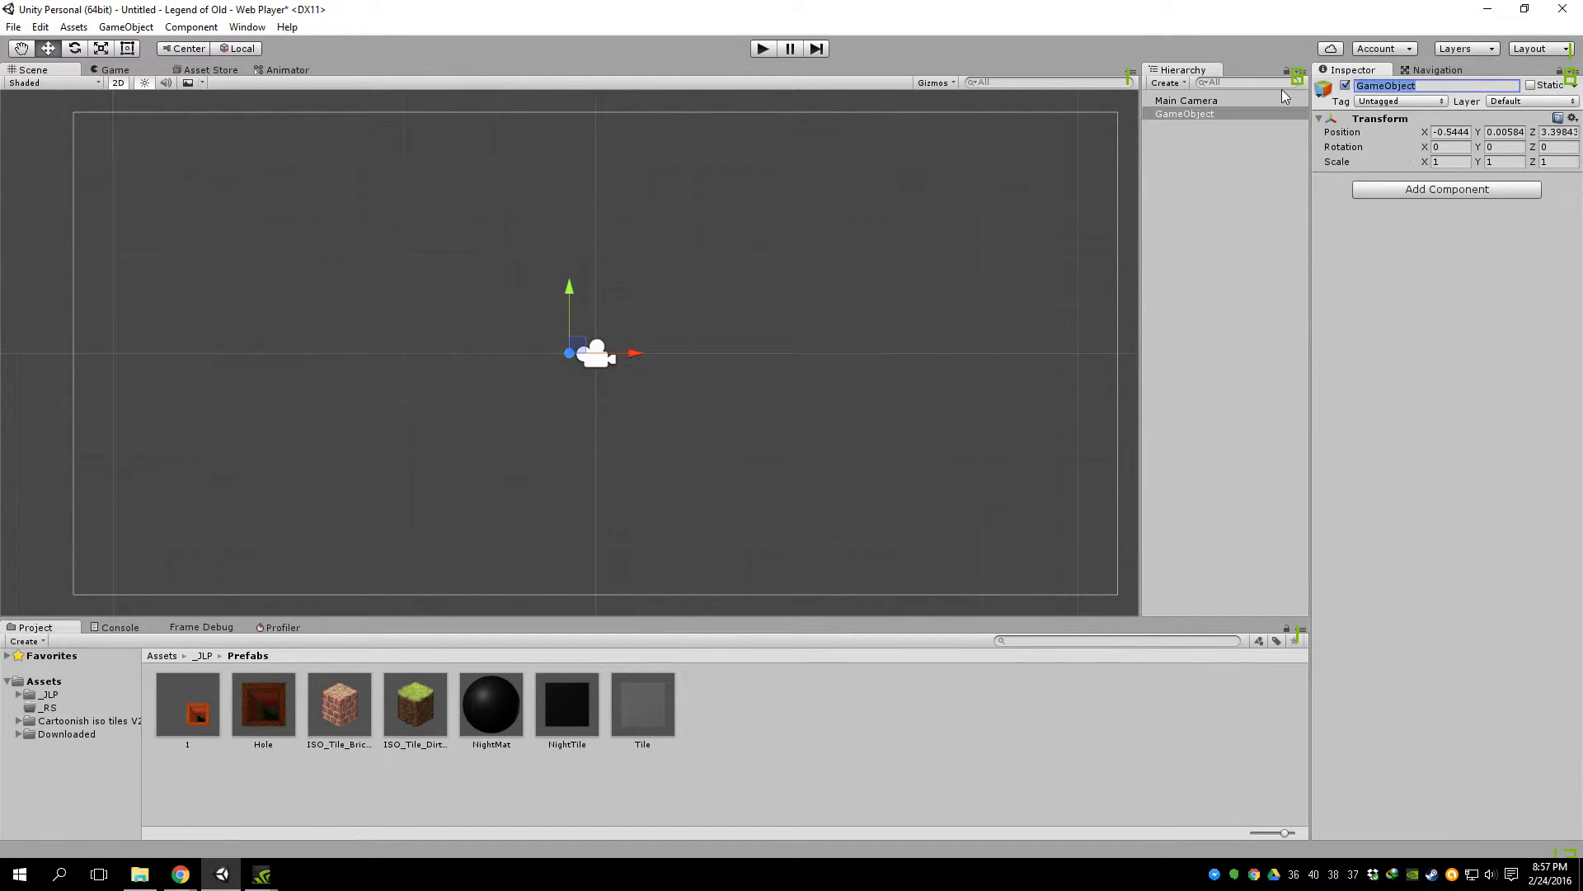
text(Grid)
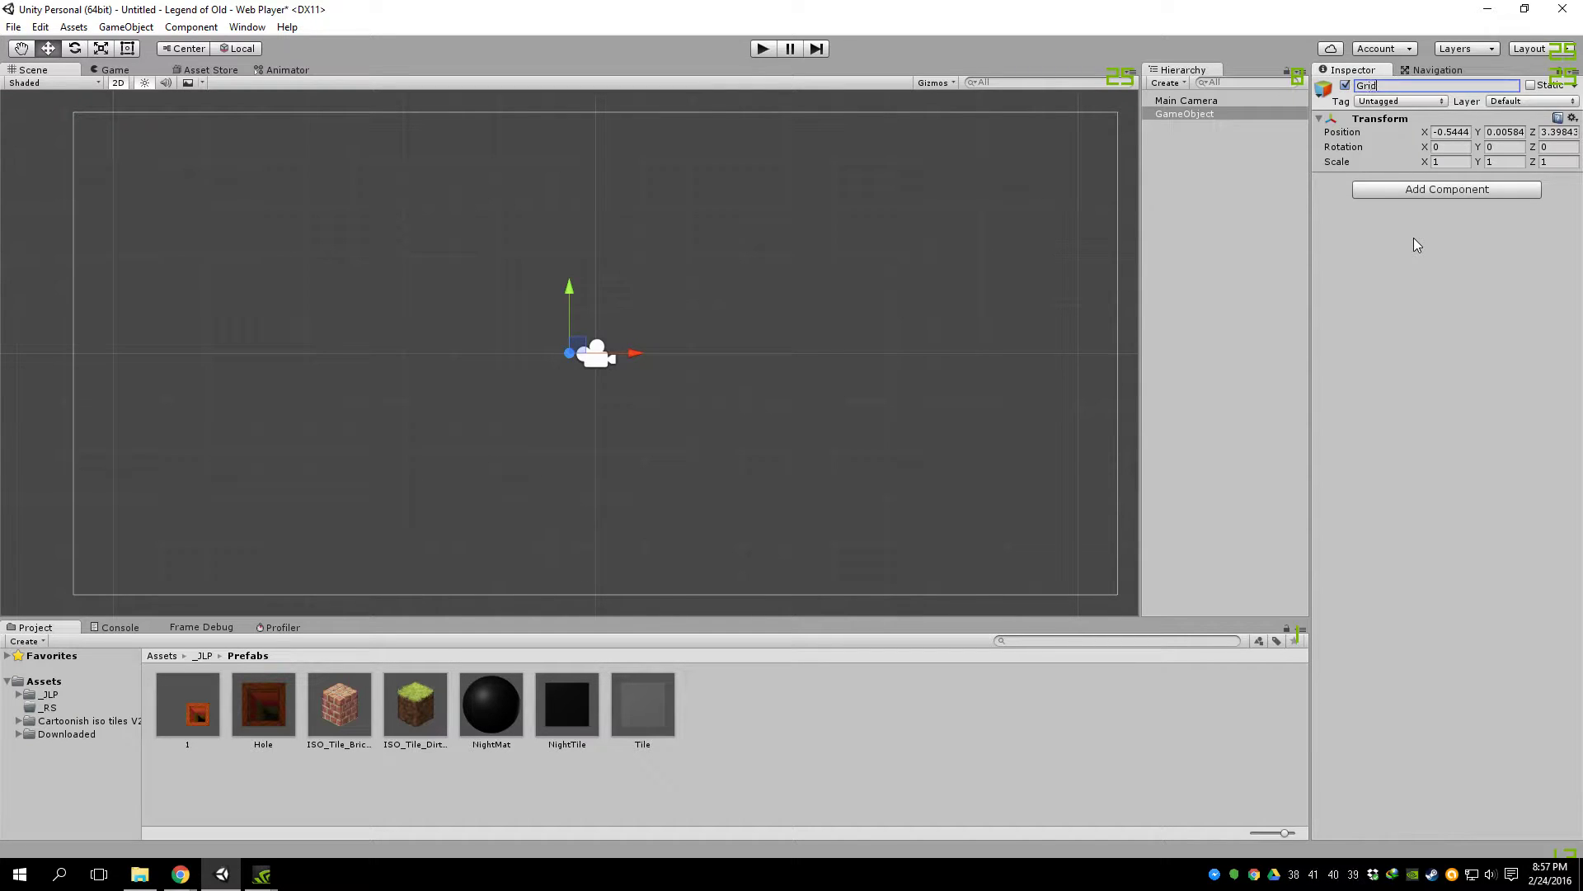
text(MainFloor)
key(Return)
Step: Add an empty child named 01 under GridMainFloor and select it
right_click(1179, 116)
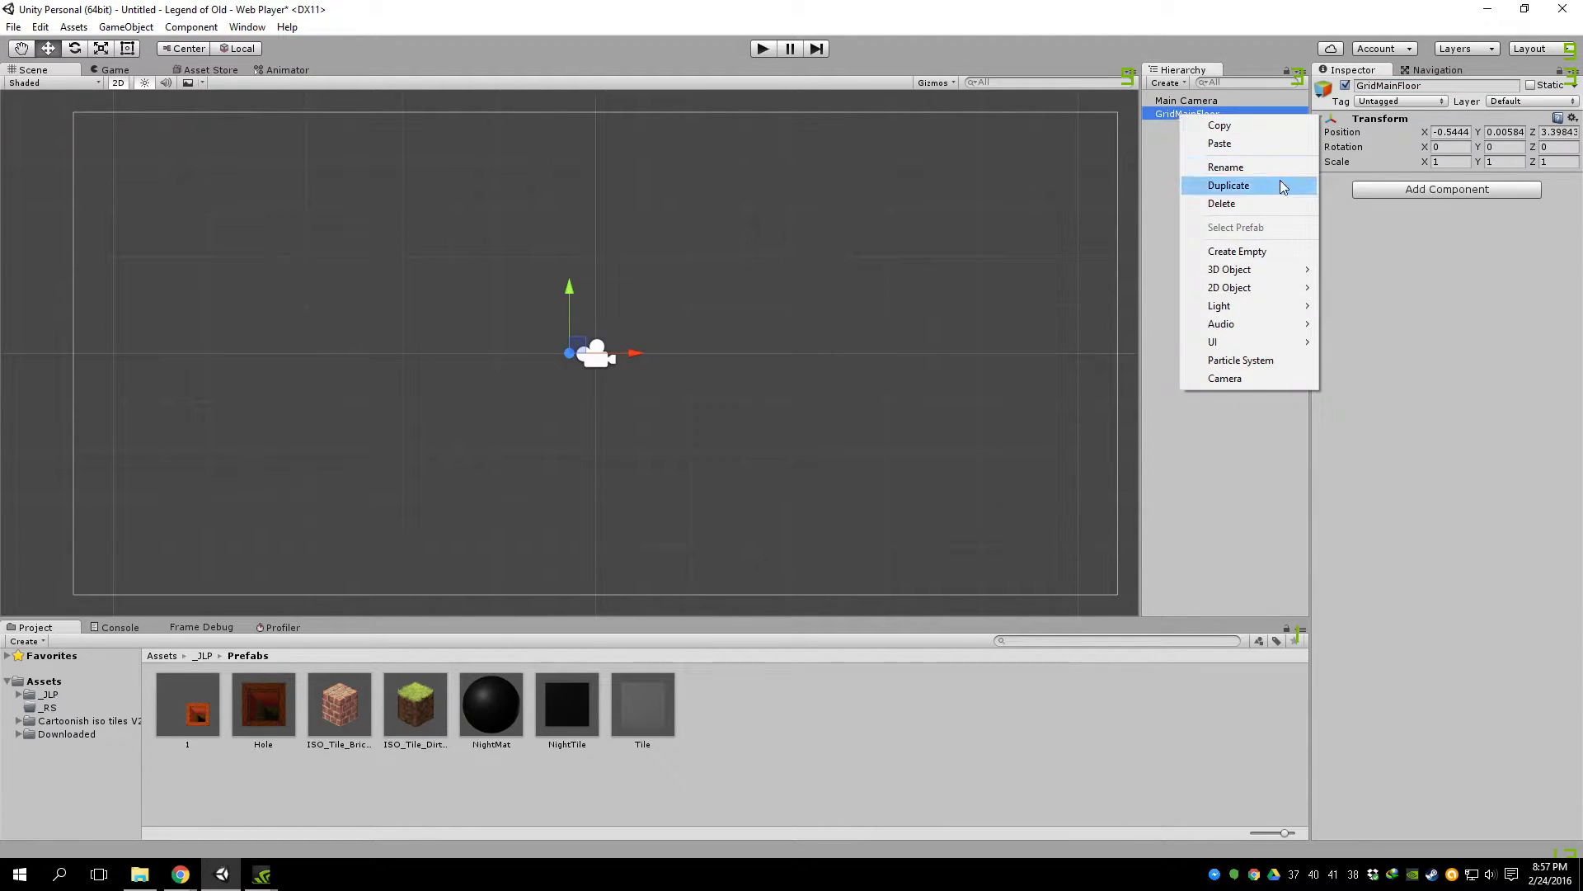
click(1278, 251)
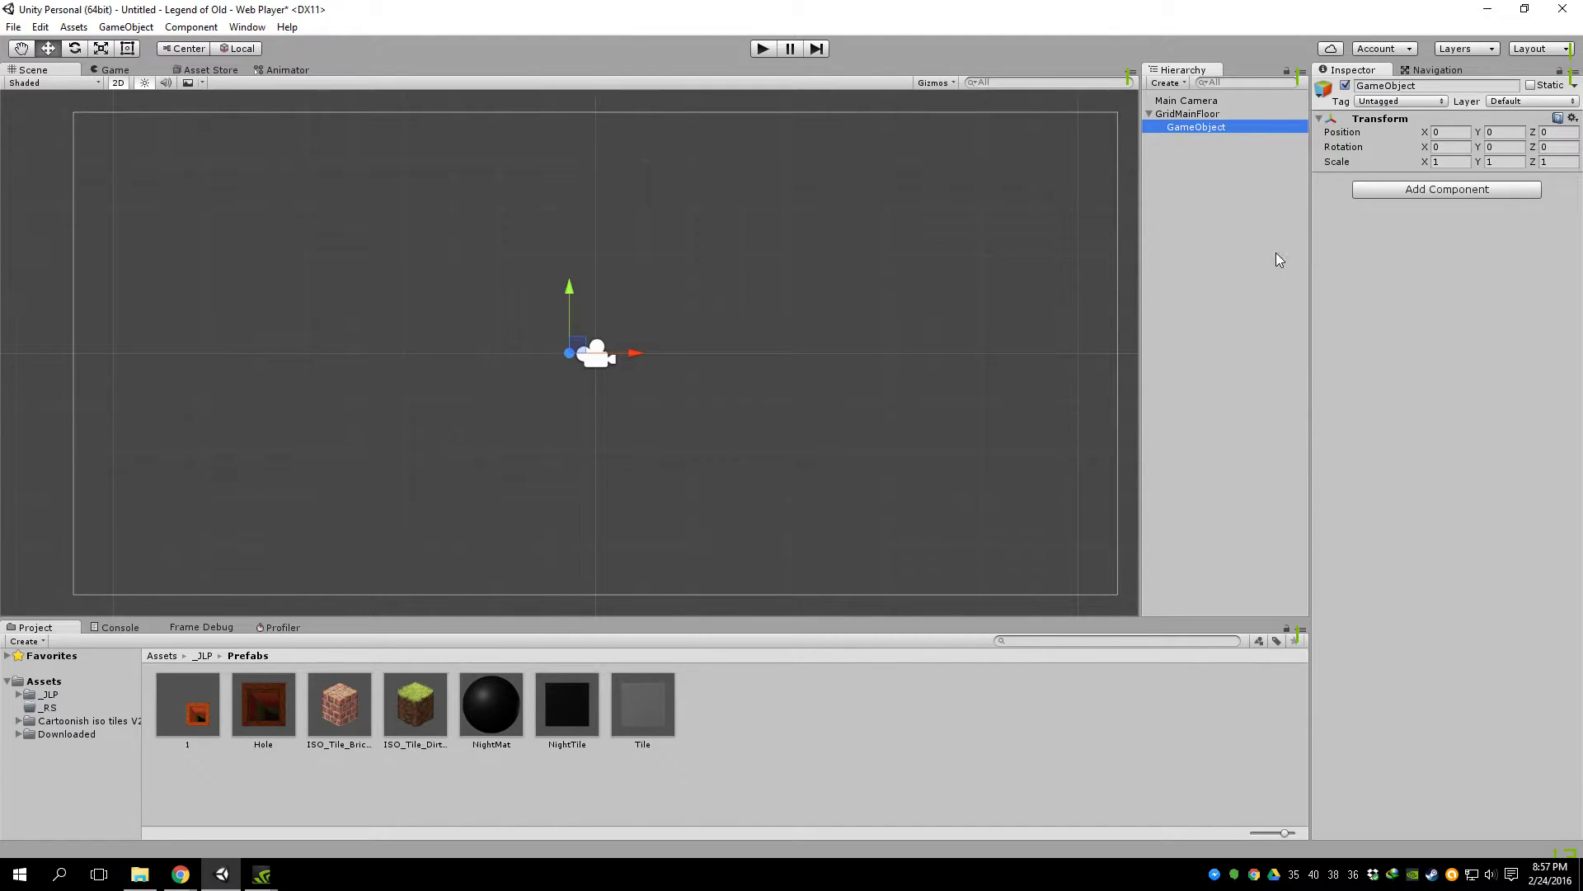
click(1417, 86)
text(01)
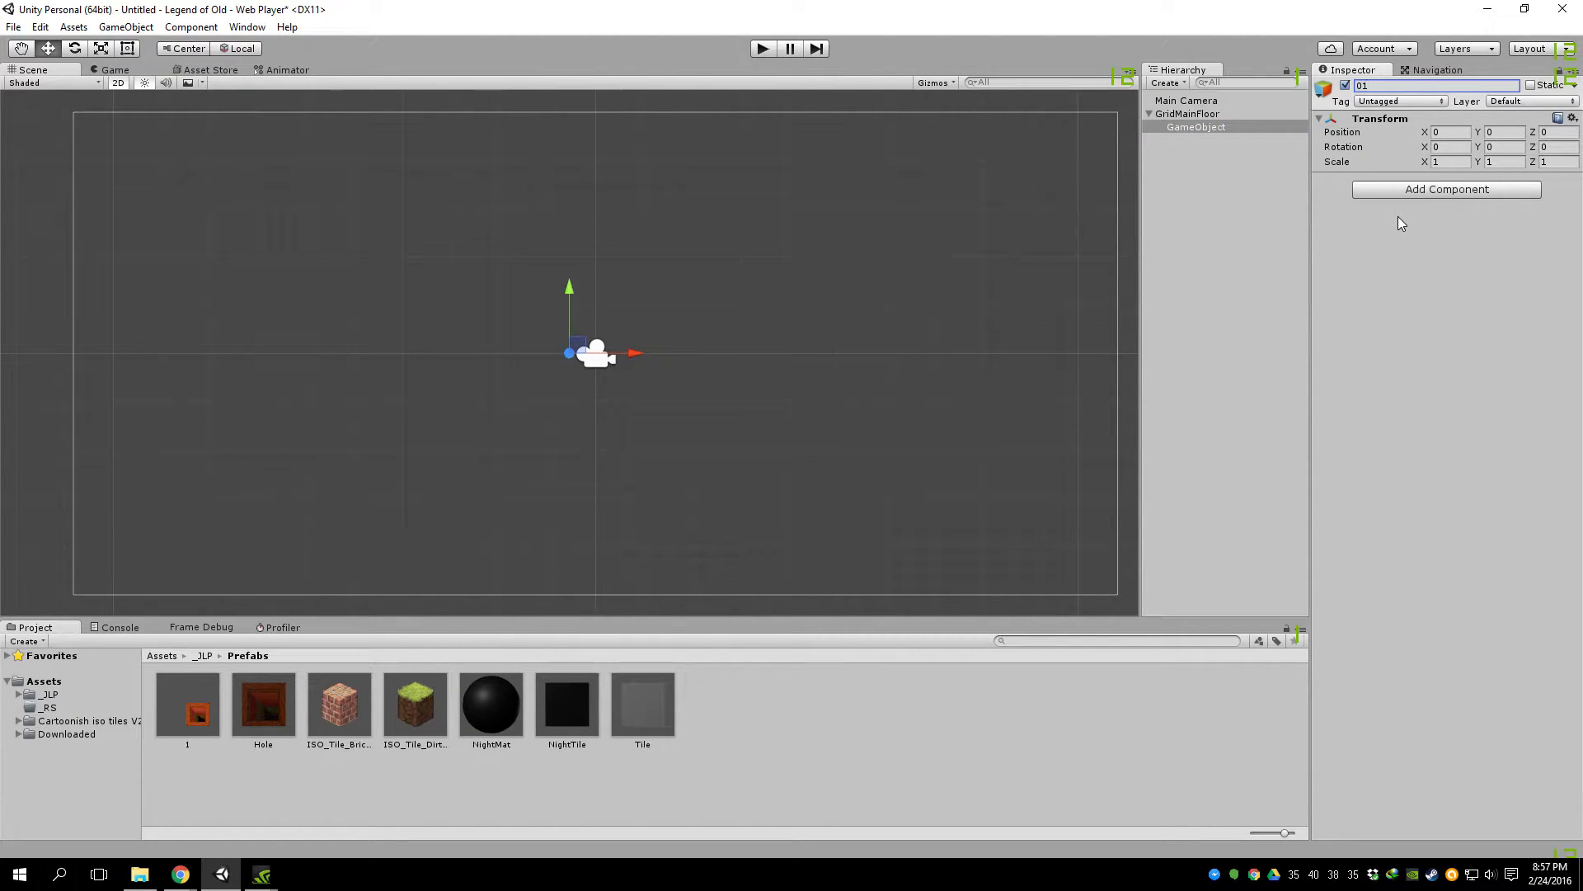
key(Return)
click(1188, 127)
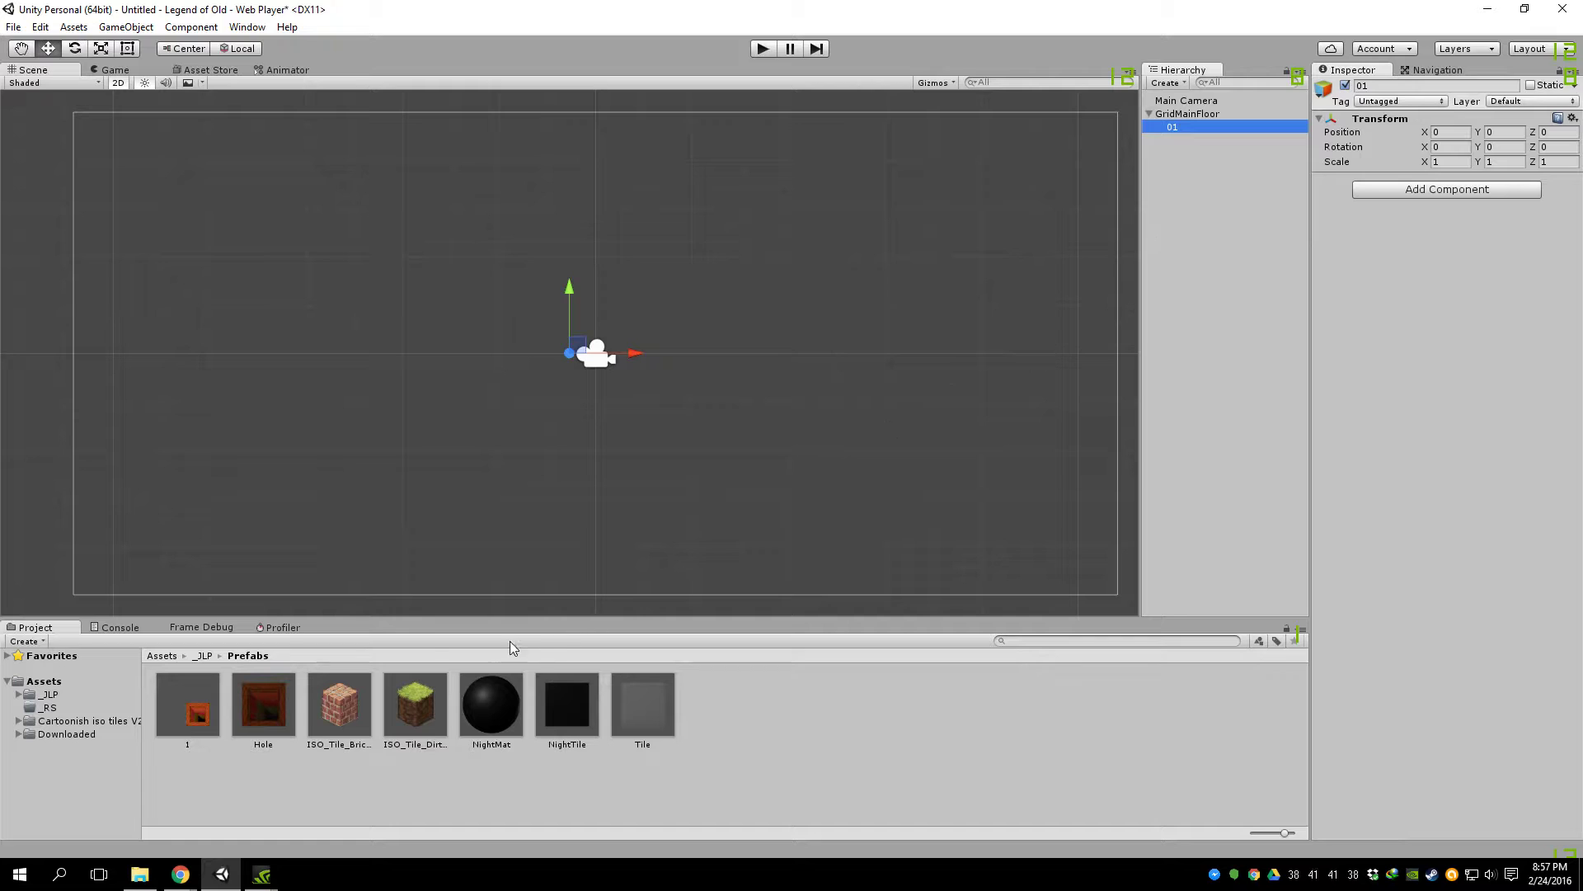
Step: Place the ISO_Tile_Dirt_01_Grass_01 prefab in the scene and nest it under 01
drag(339, 704, 612, 467)
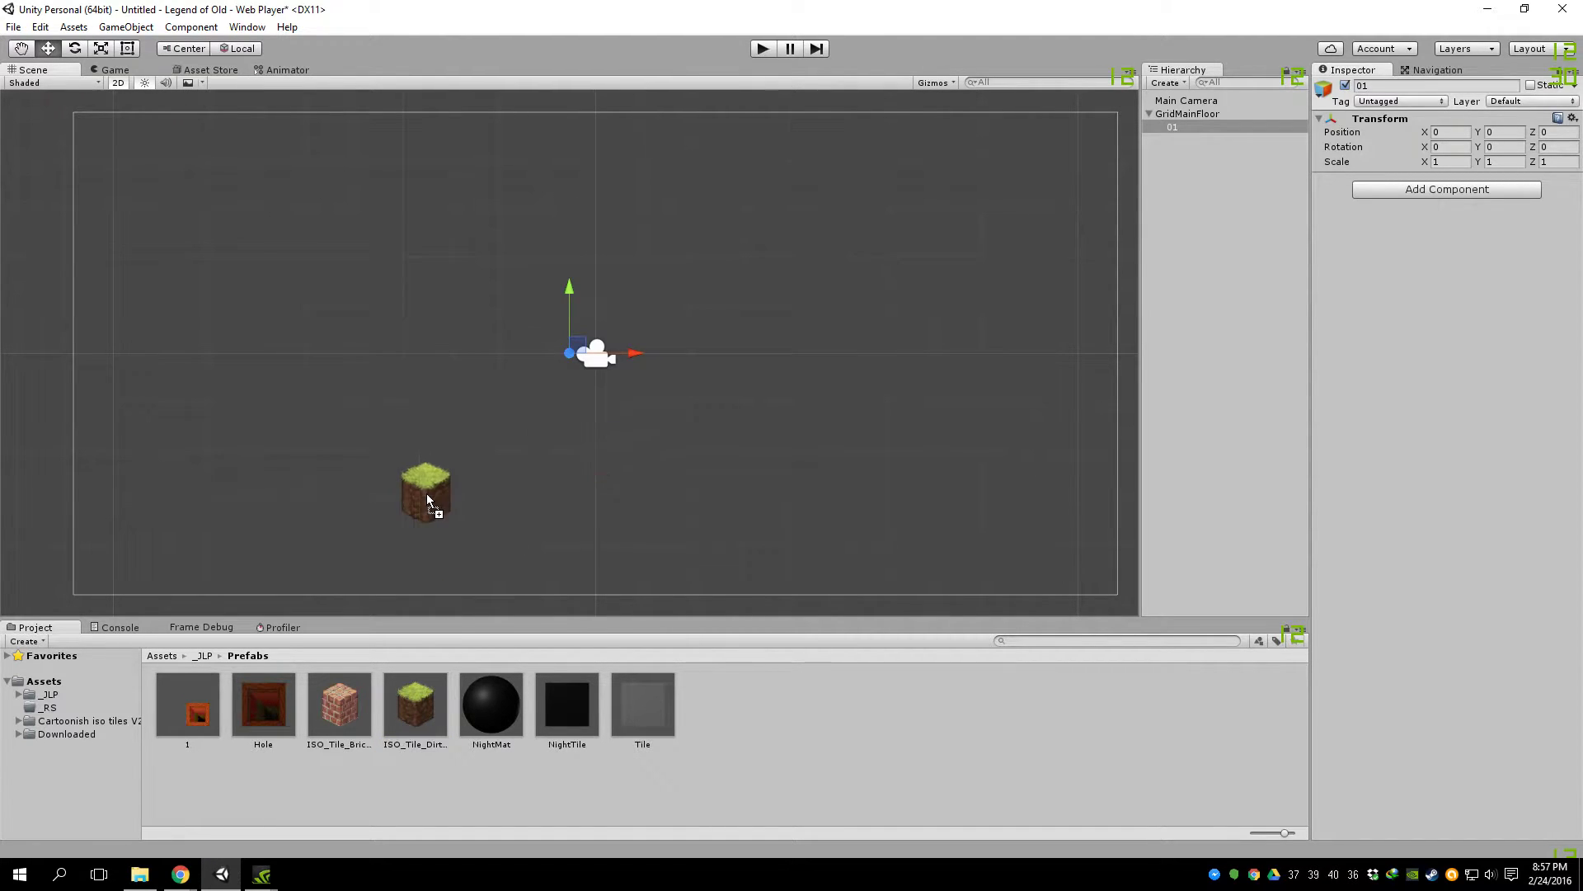
drag(427, 493, 426, 493)
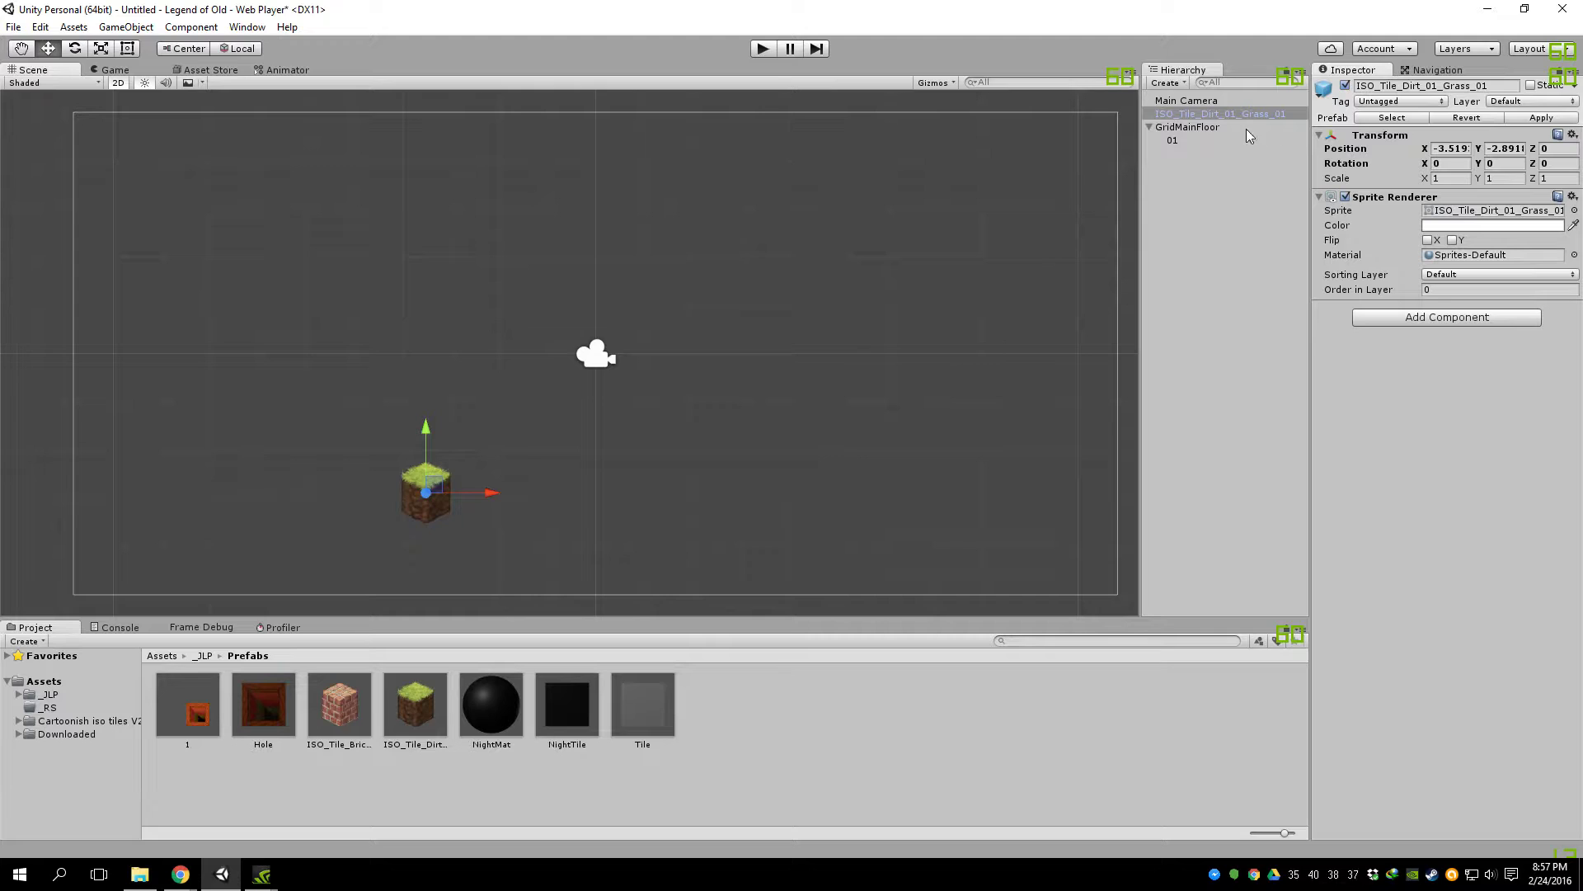
drag(1194, 114, 1181, 149)
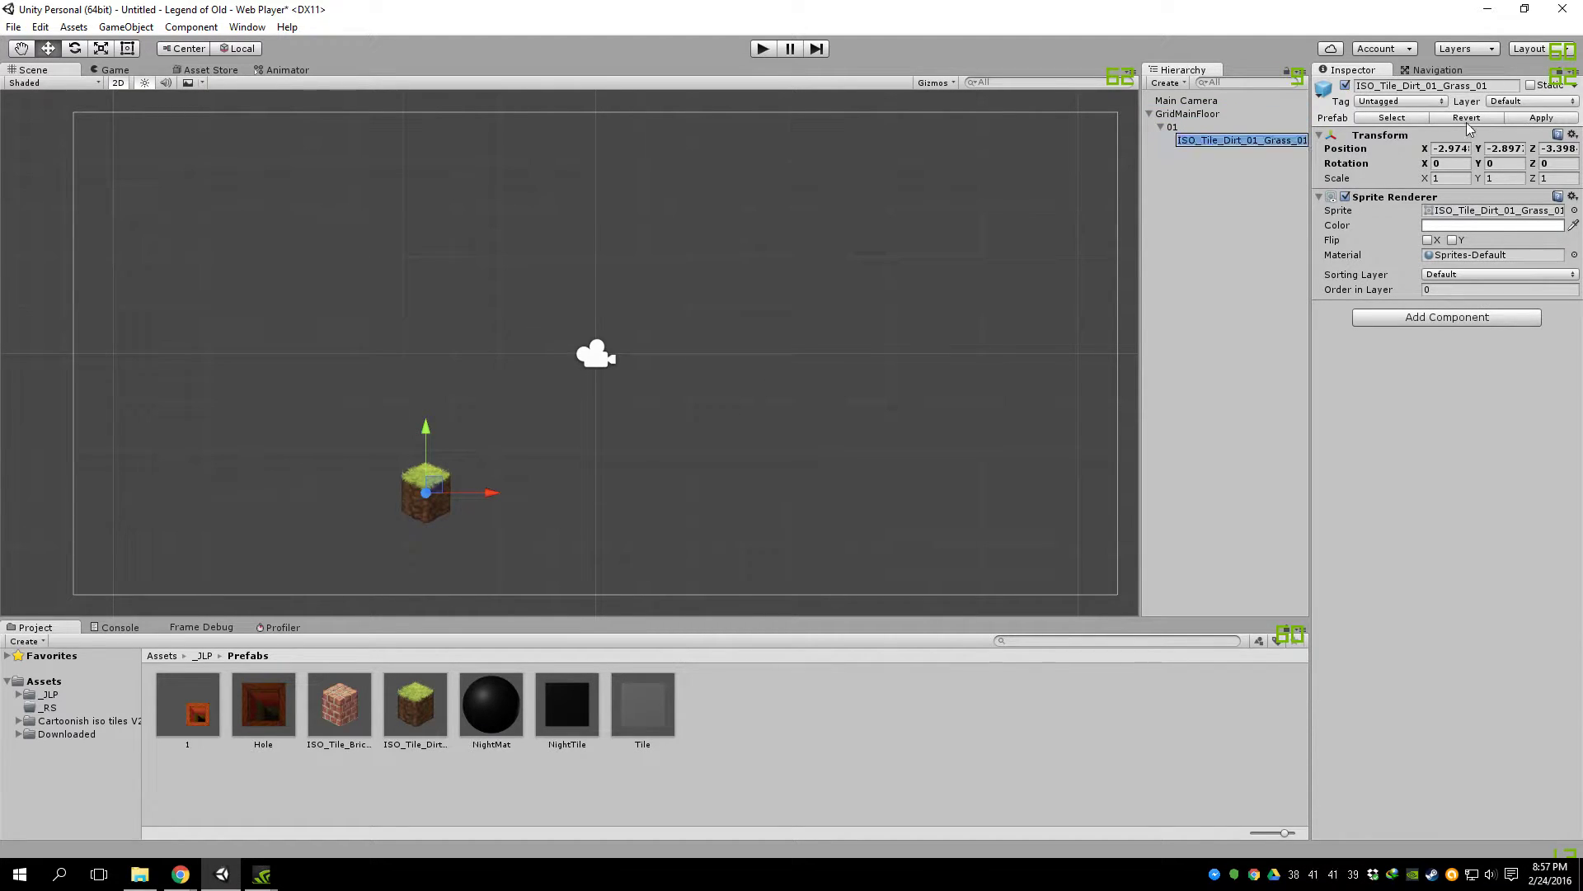
click(1196, 147)
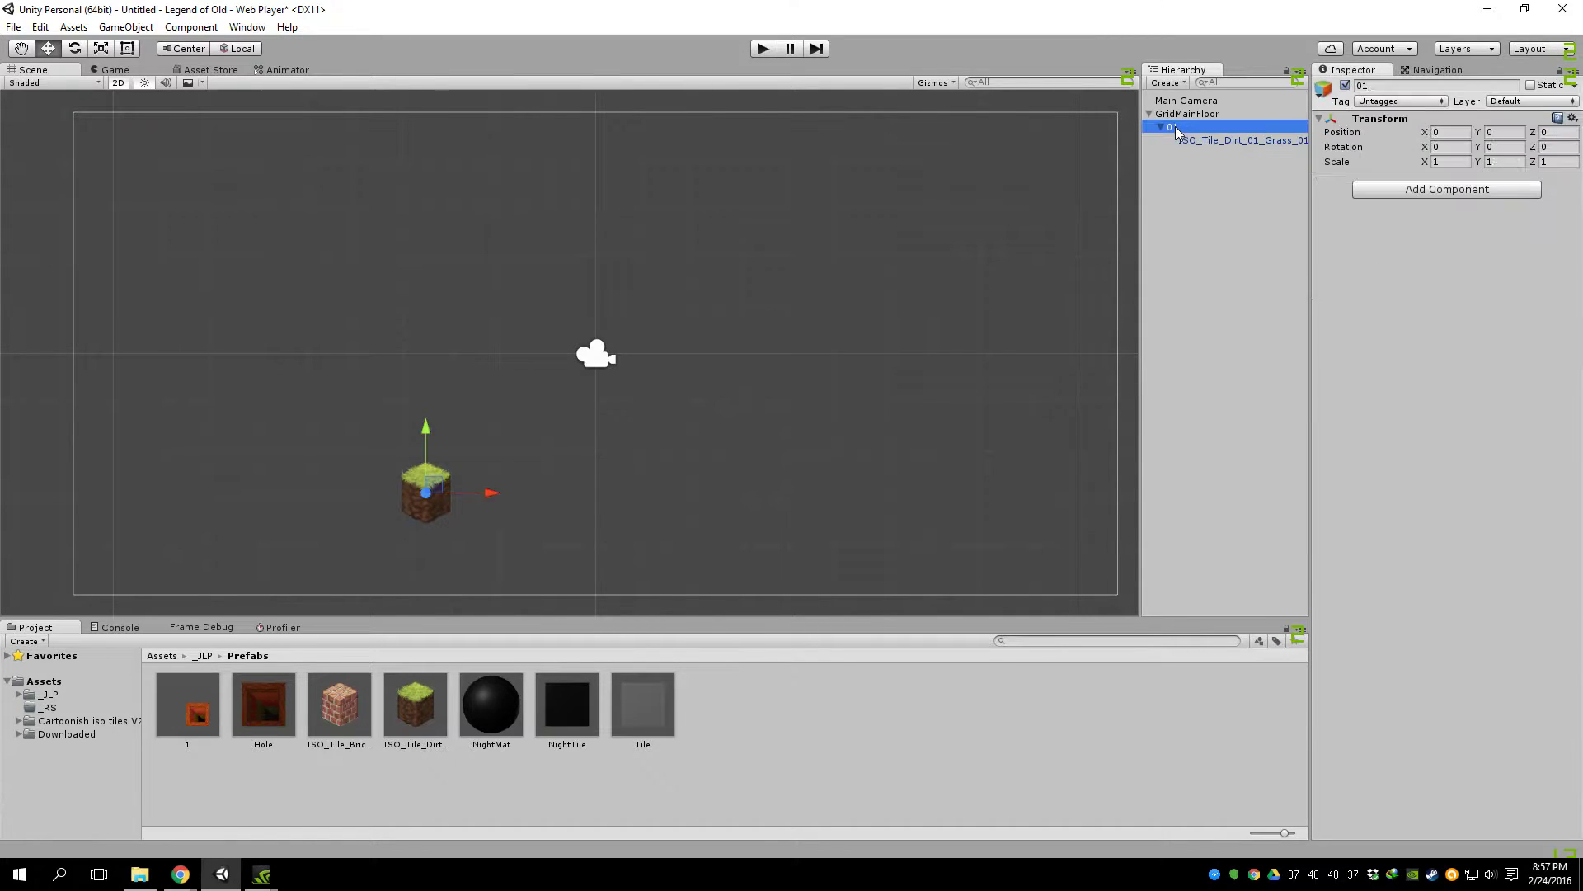
click(1187, 142)
Step: Set the grass tile's position to 0, 0, 0
click(1461, 148)
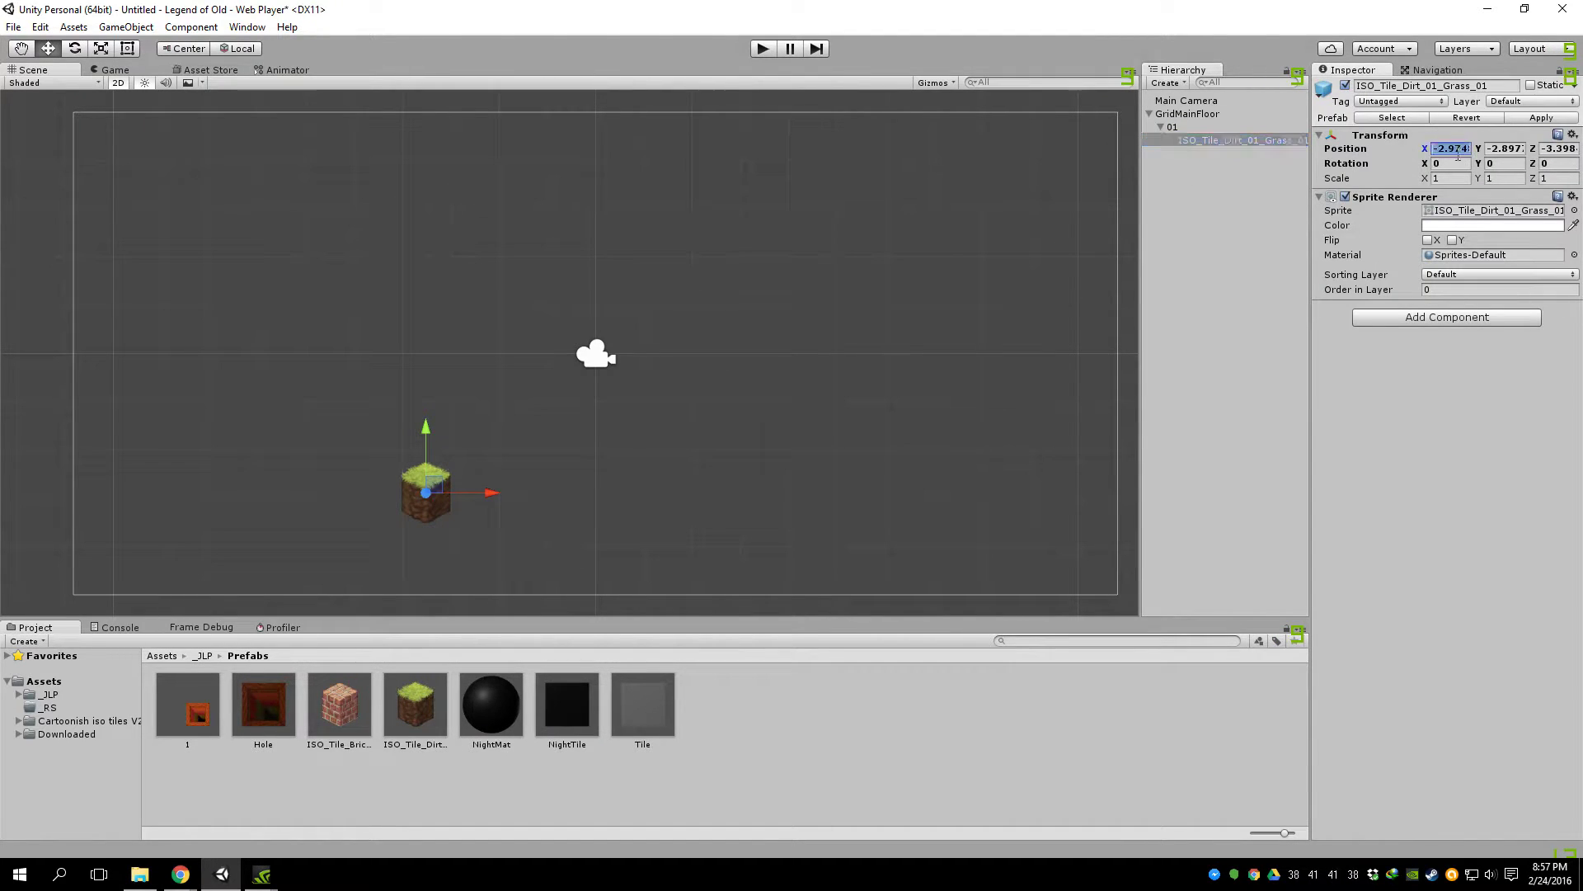
text(0)
key(Tab)
text(0)
key(Tab)
text(0)
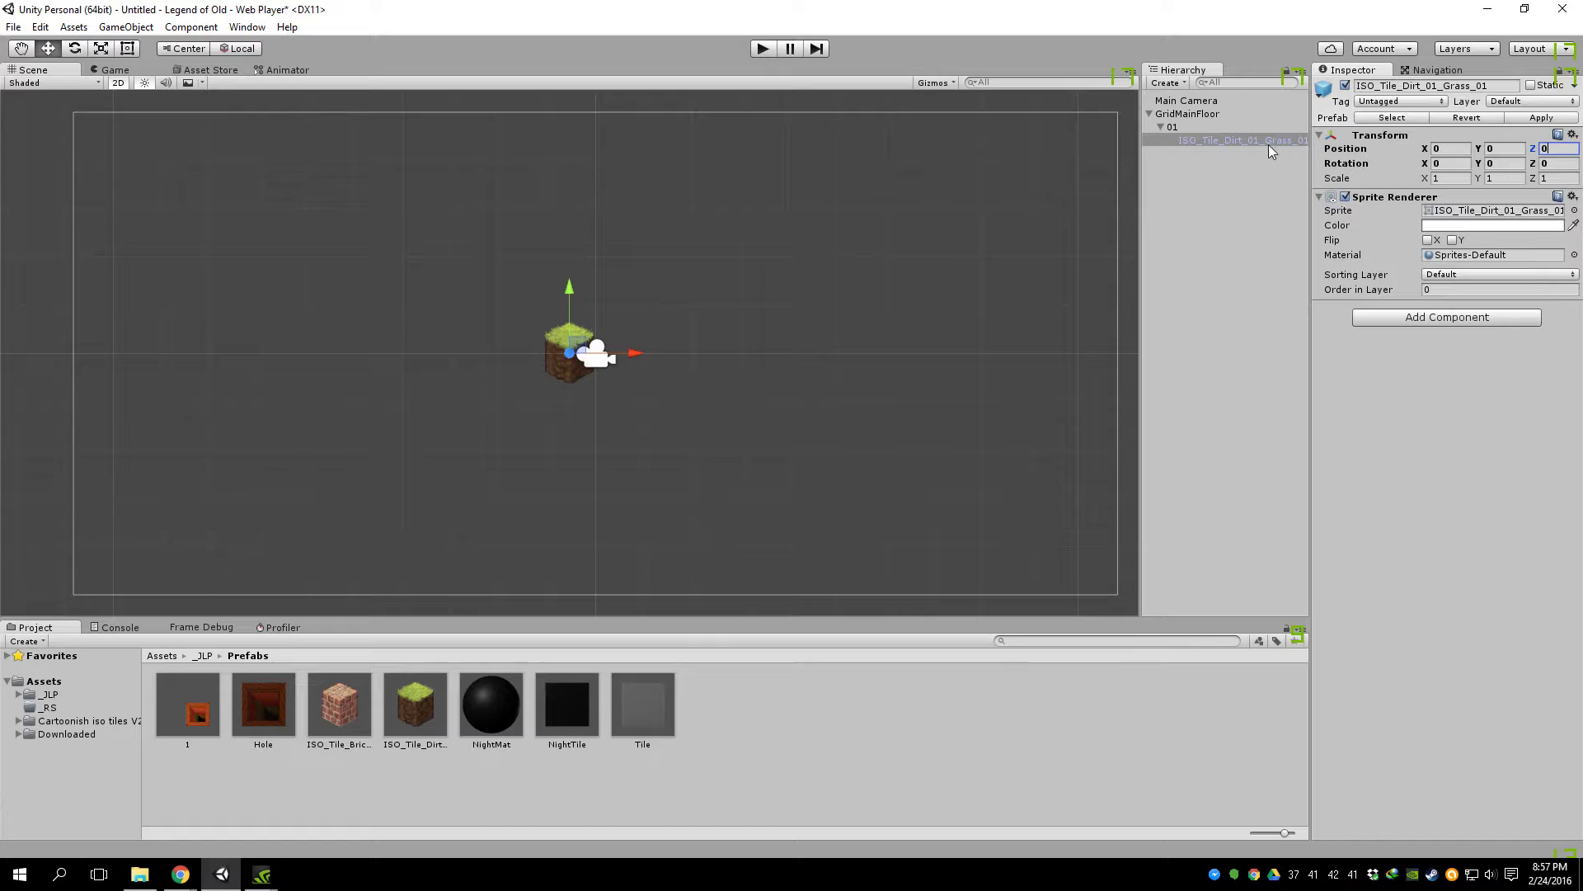
Step: Reset GridMainFloor's position to 0, 0, 0 and reselect the grass tile
click(1172, 127)
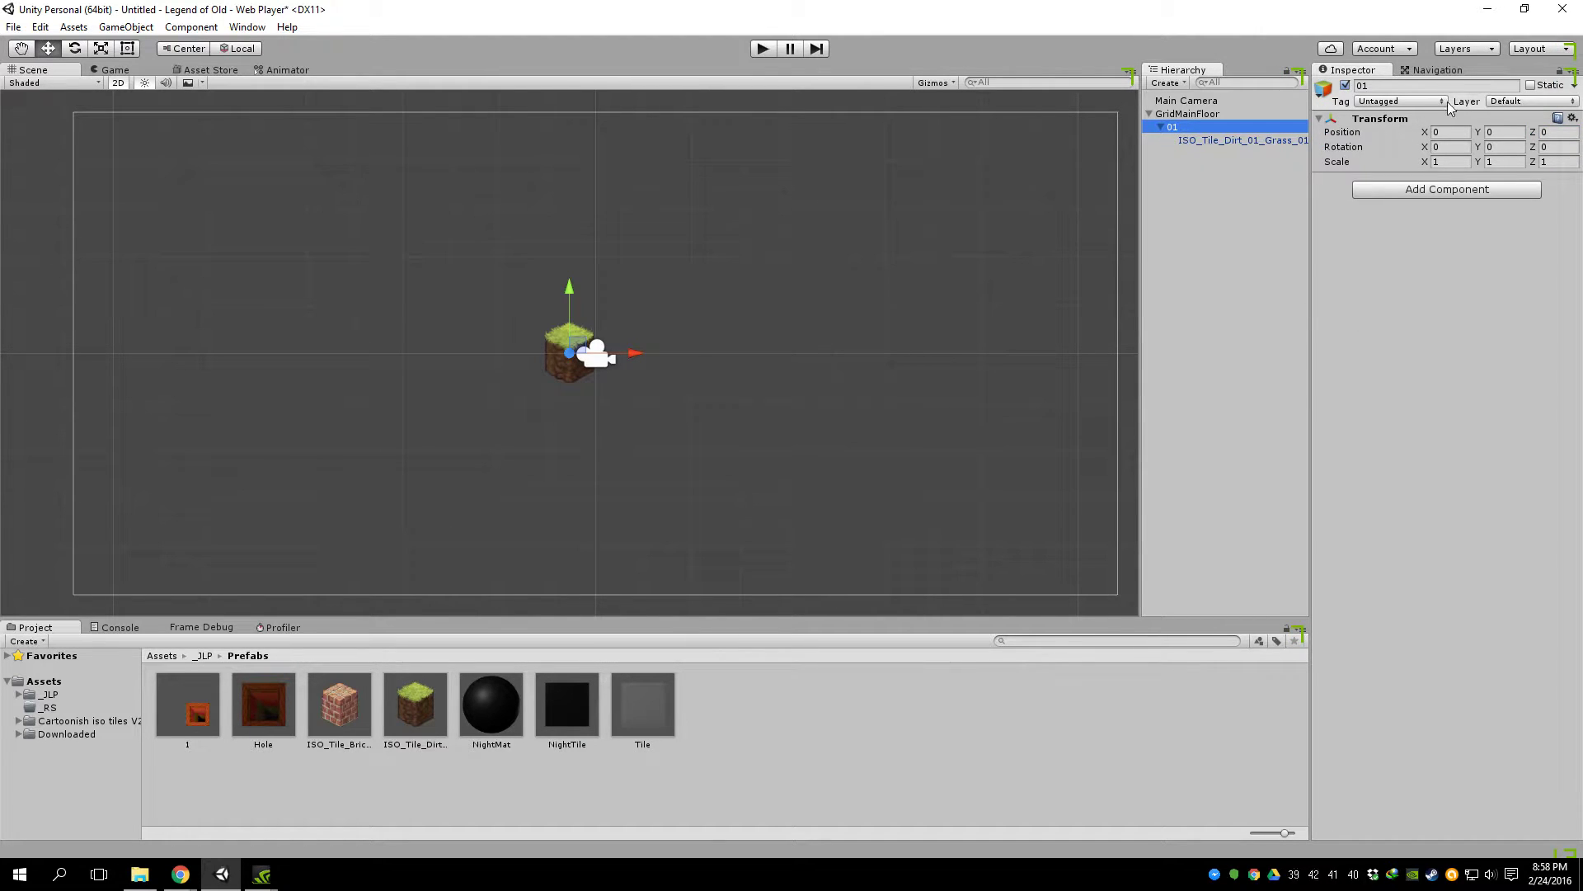
click(1181, 125)
click(1182, 115)
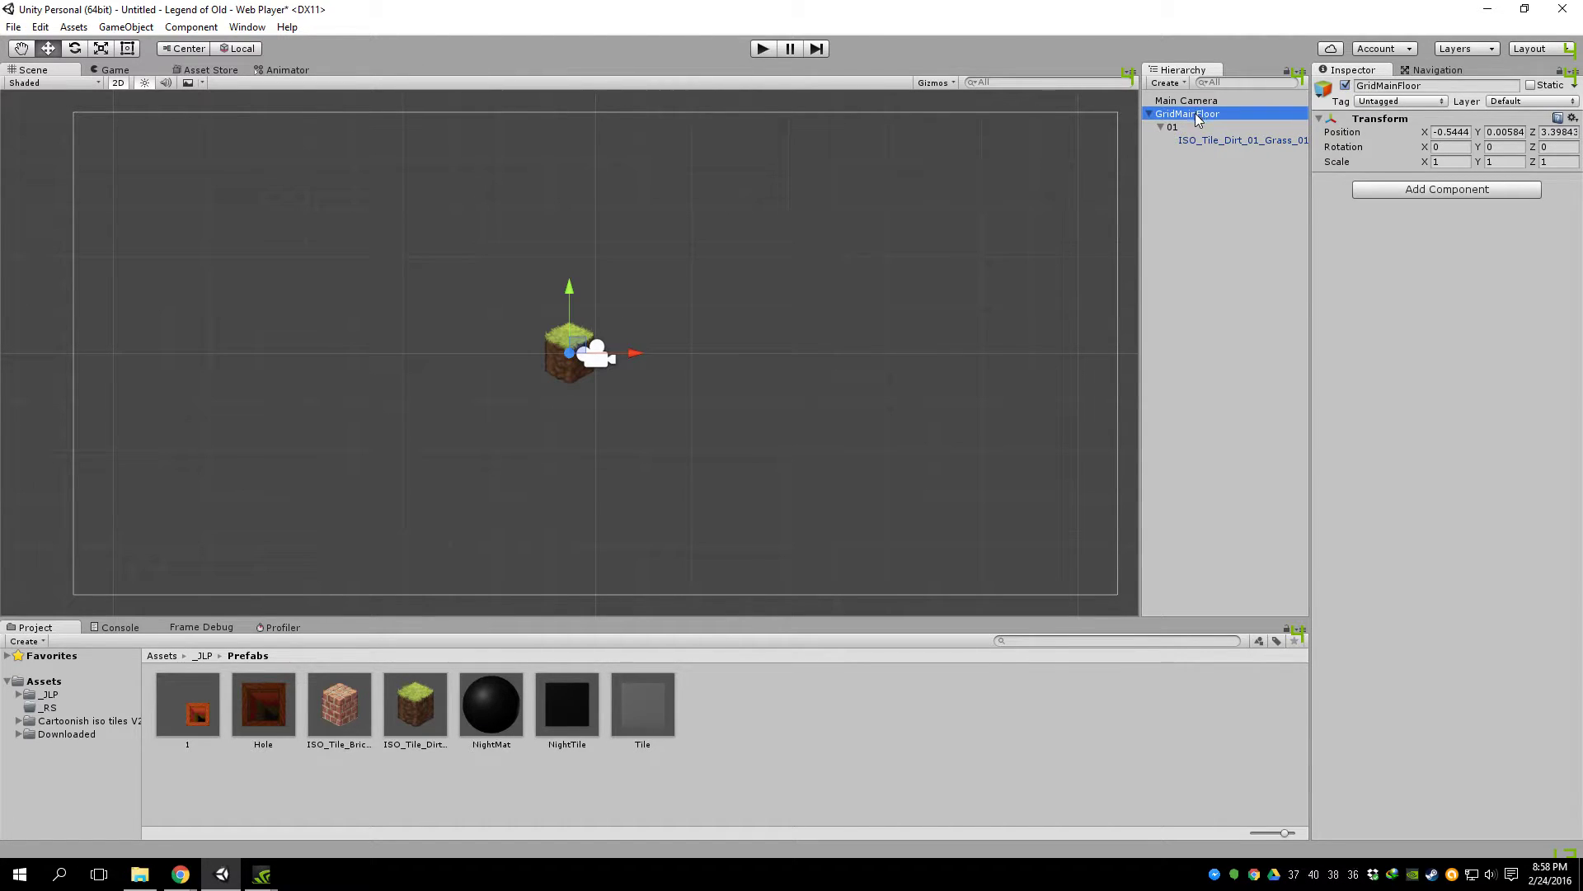
click(1461, 132)
text(0)
key(Tab)
text(0)
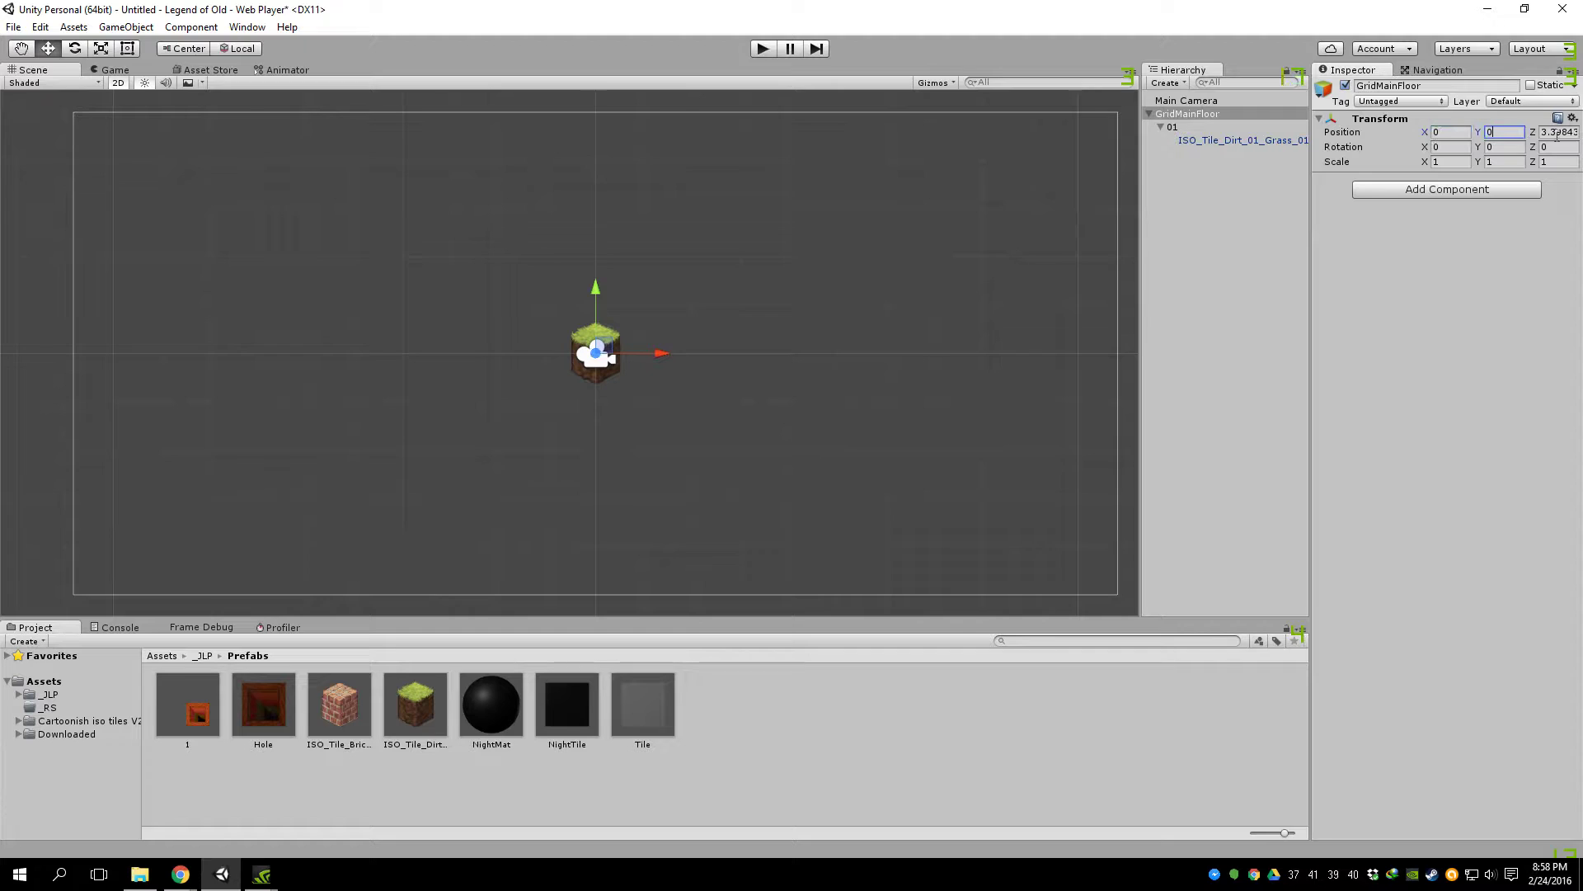
key(Tab)
text(0)
click(1214, 140)
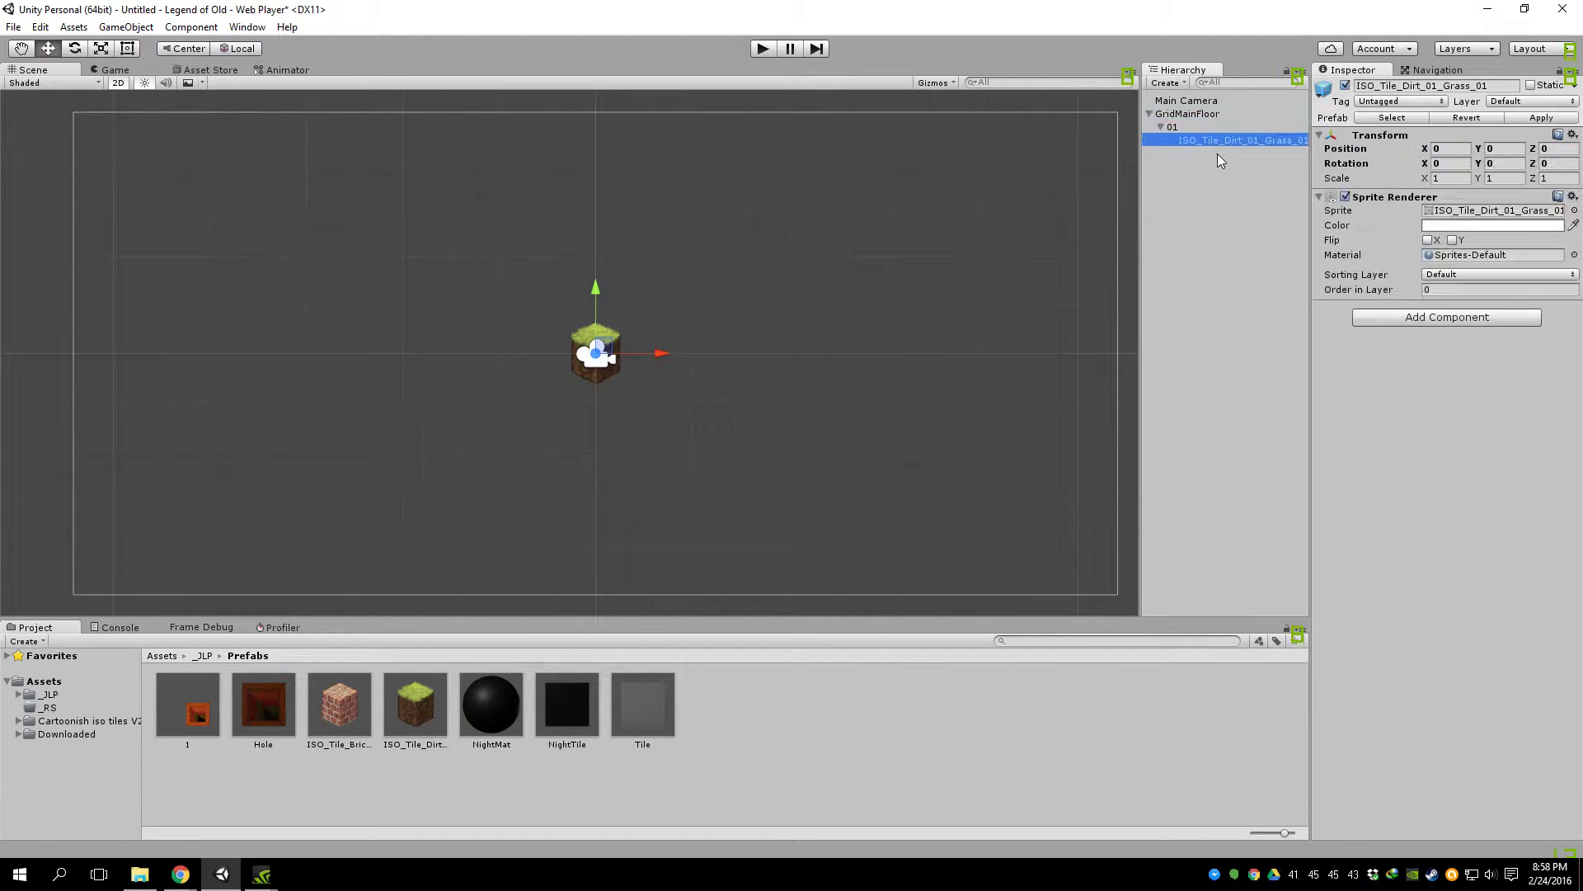
Step: Frame the grass tile and Main Camera in the Scene view, then select the tile
key(f)
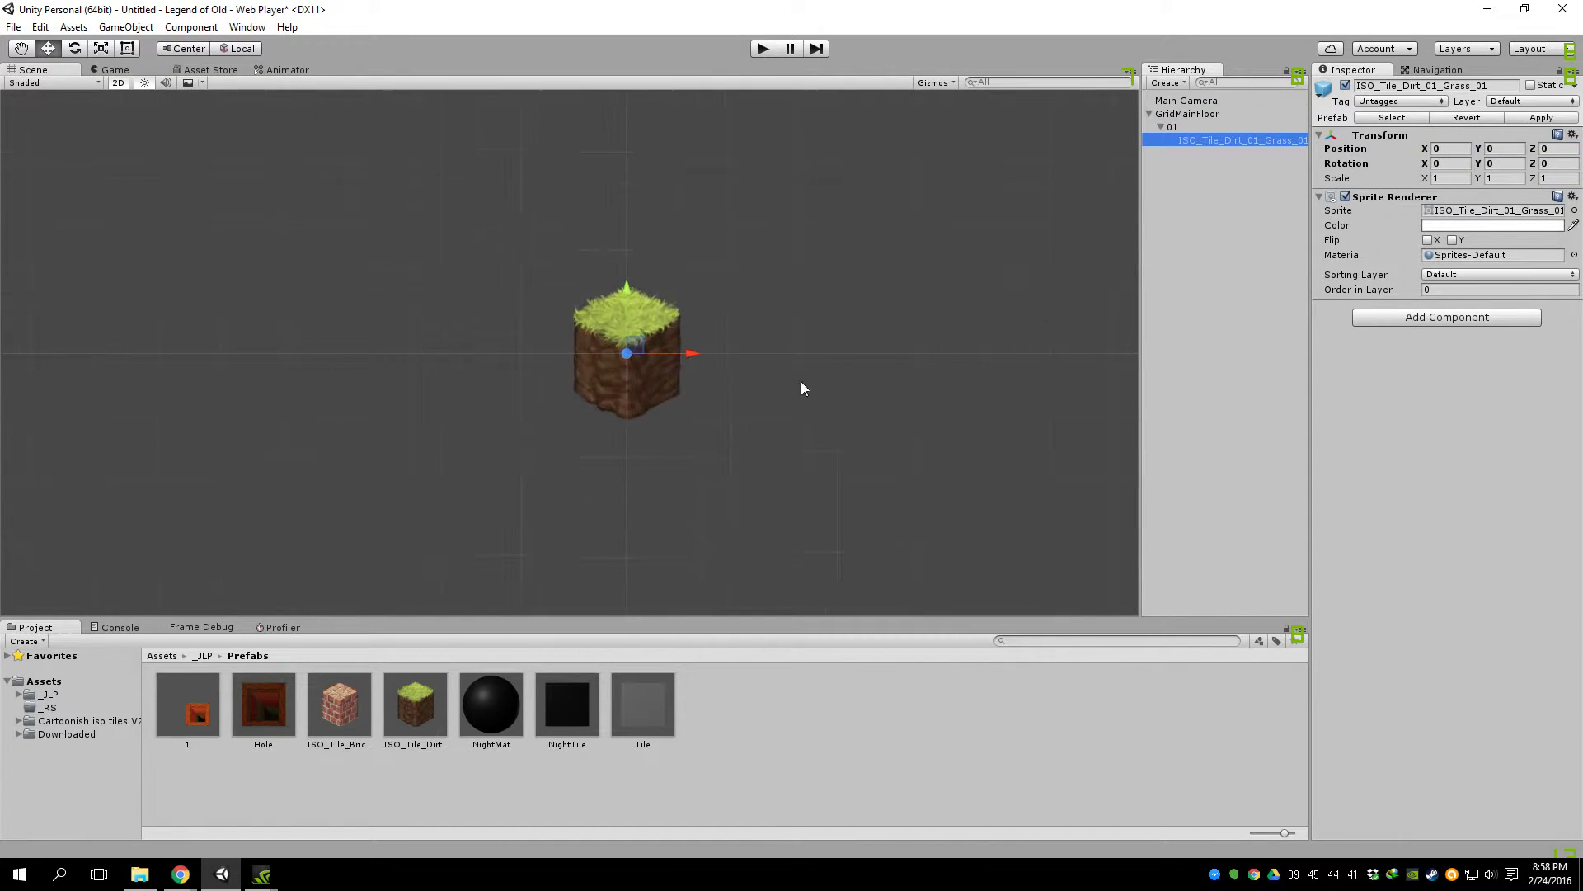
click(1191, 101)
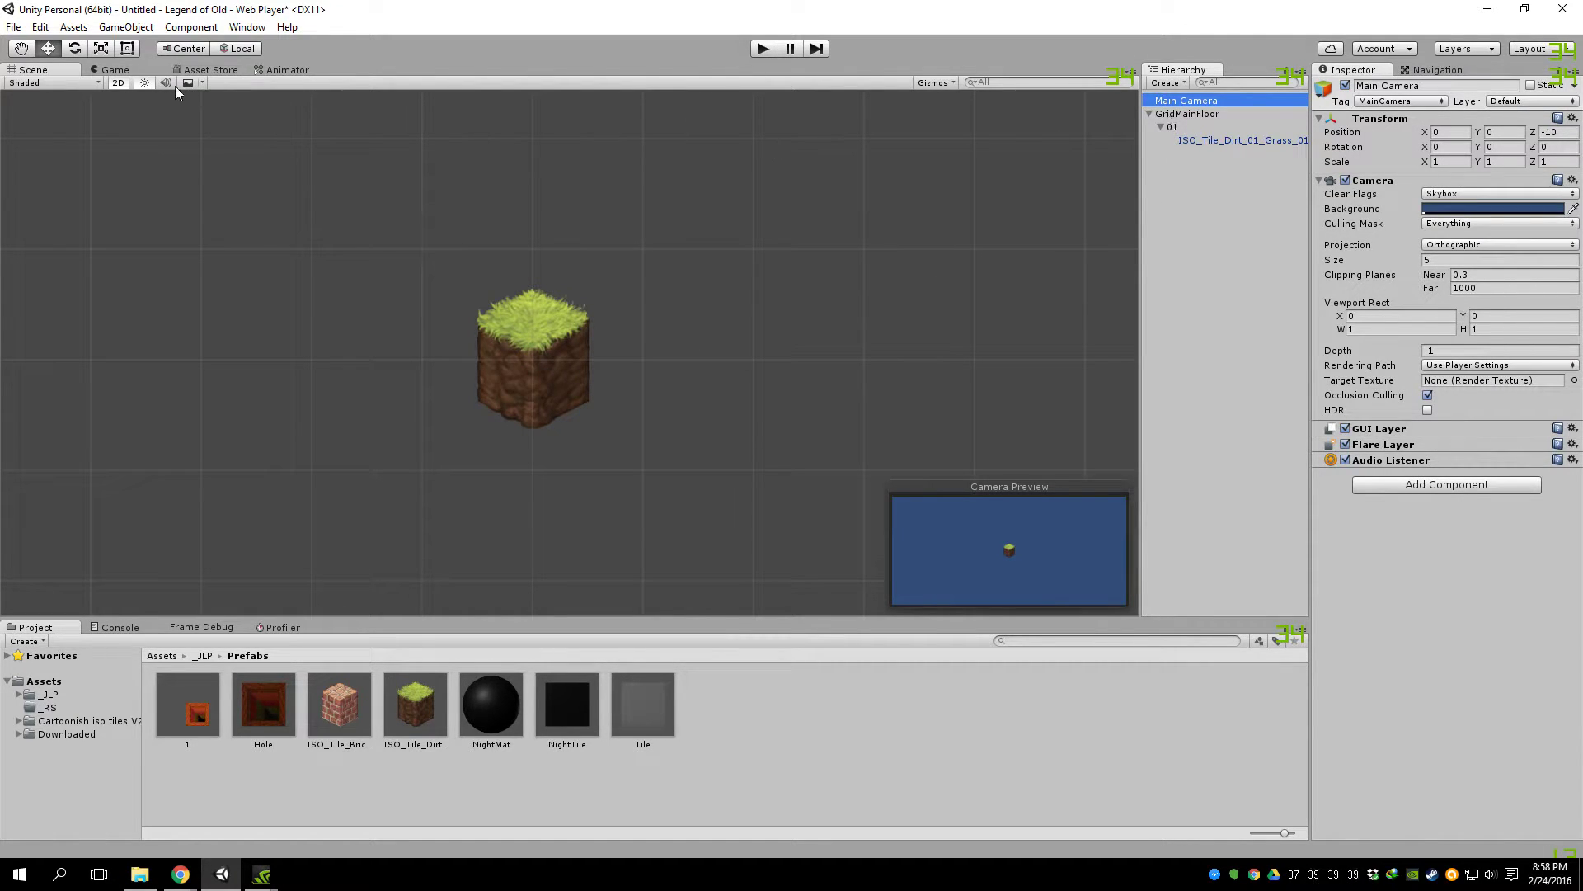
key(f)
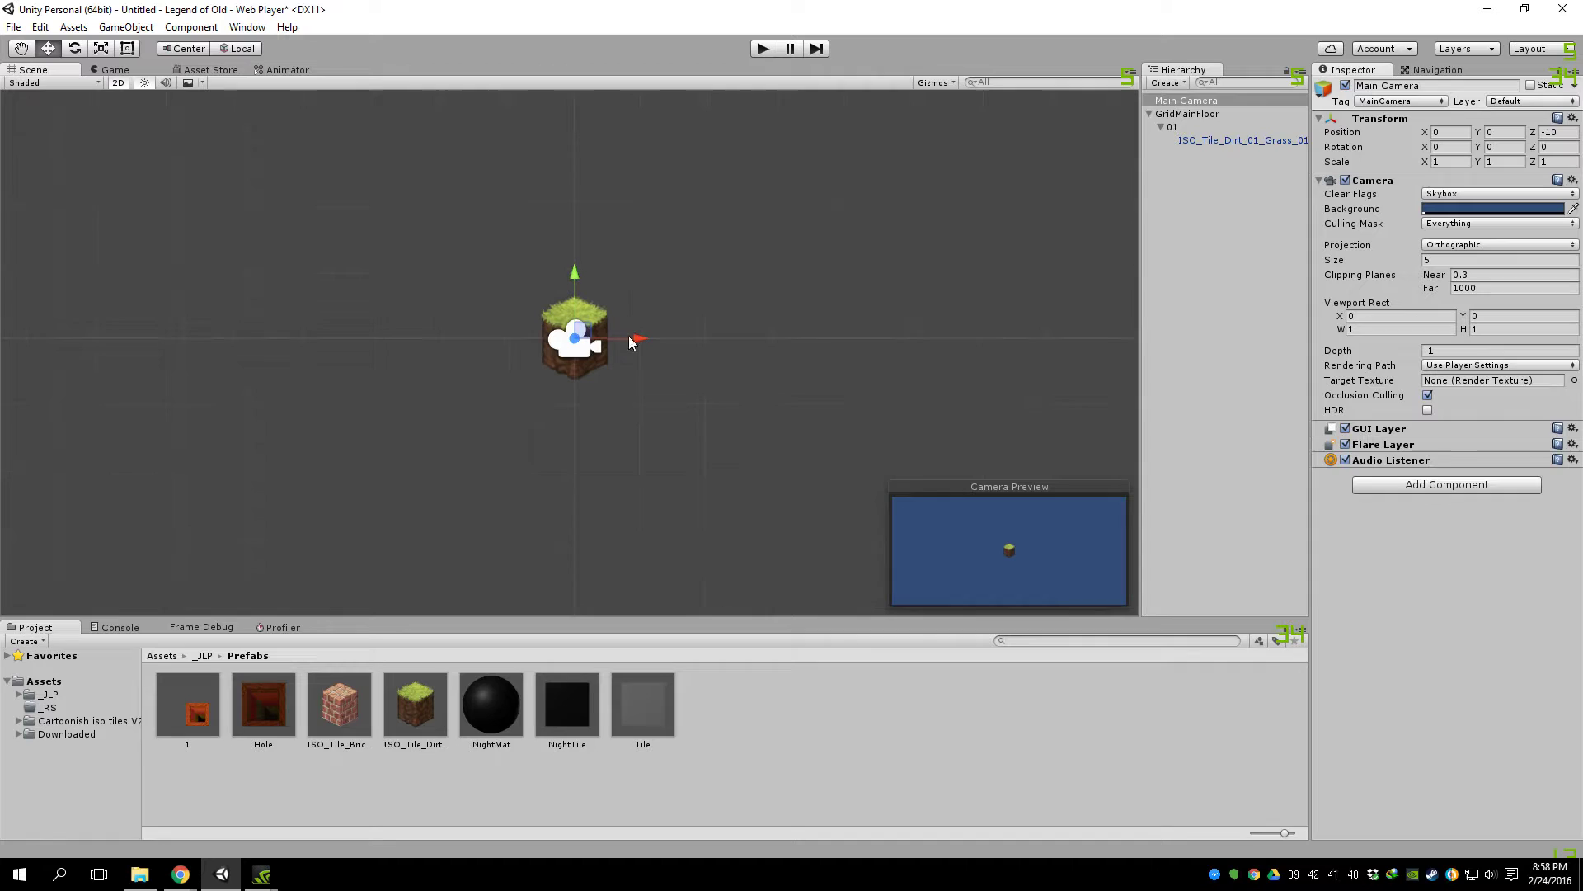
scroll(714, 335, up, 5)
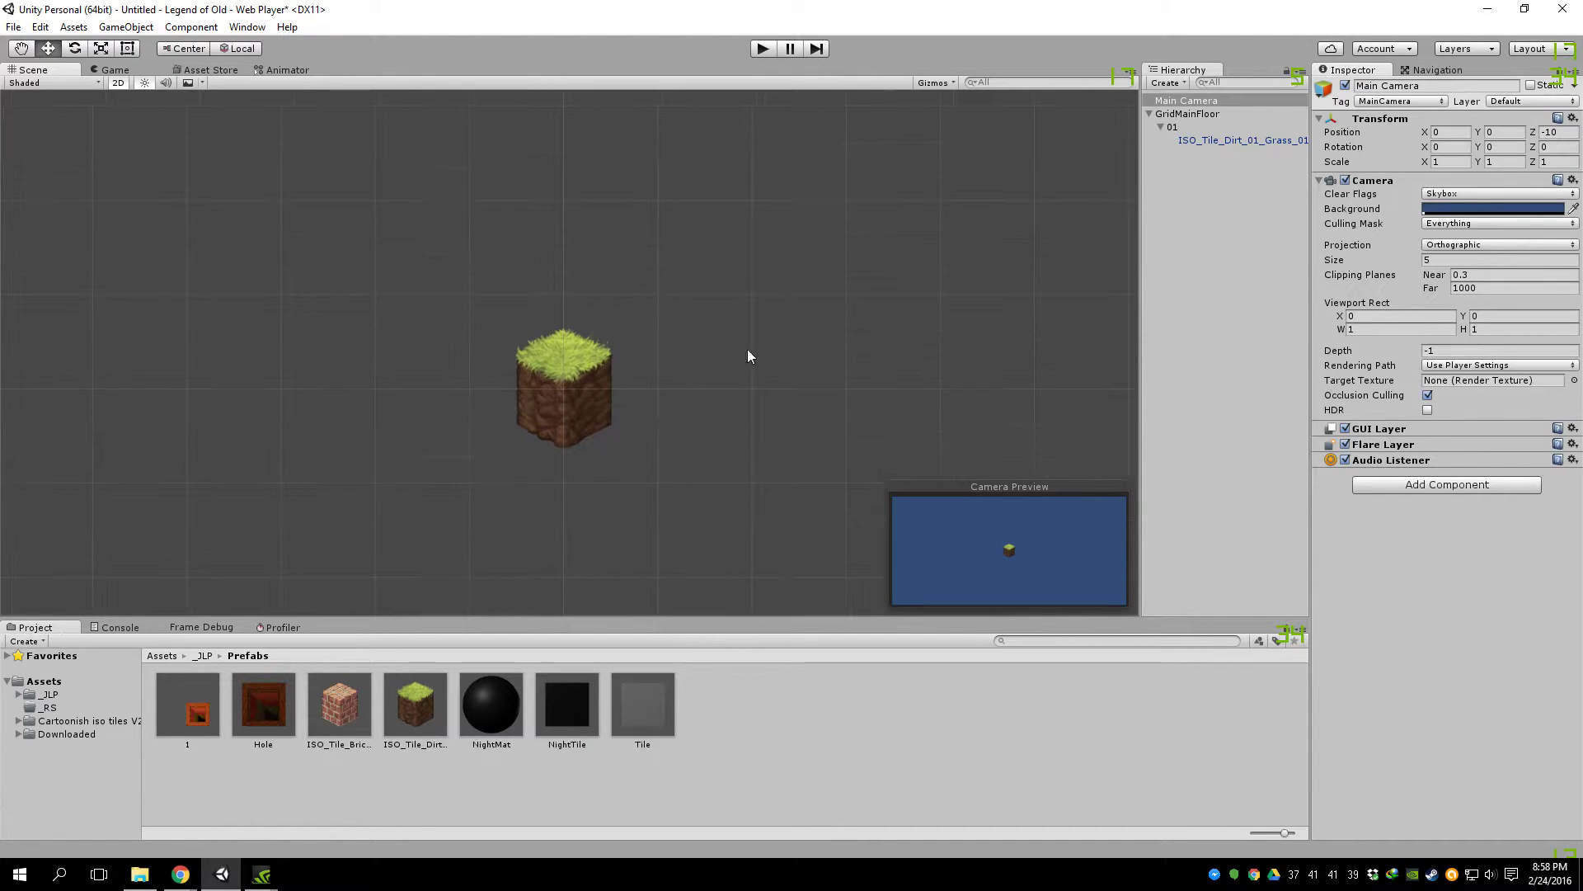
click(1214, 141)
scroll(631, 396, up, 2)
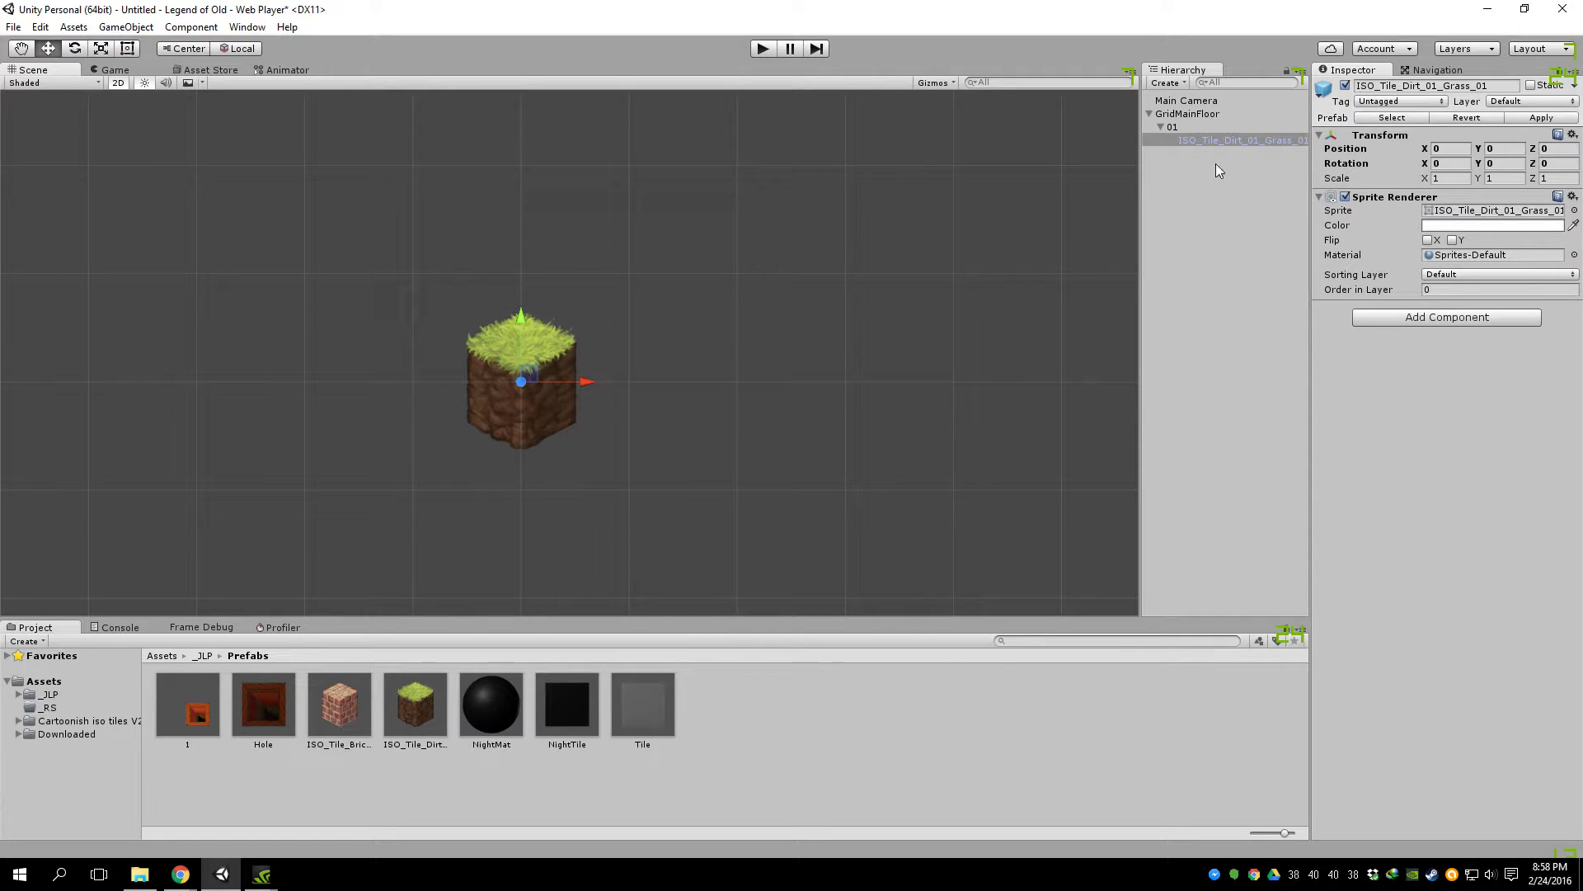
Step: Duplicate the grass tile, try it at X 2, then slide it back to X 0
key(ctrl+d)
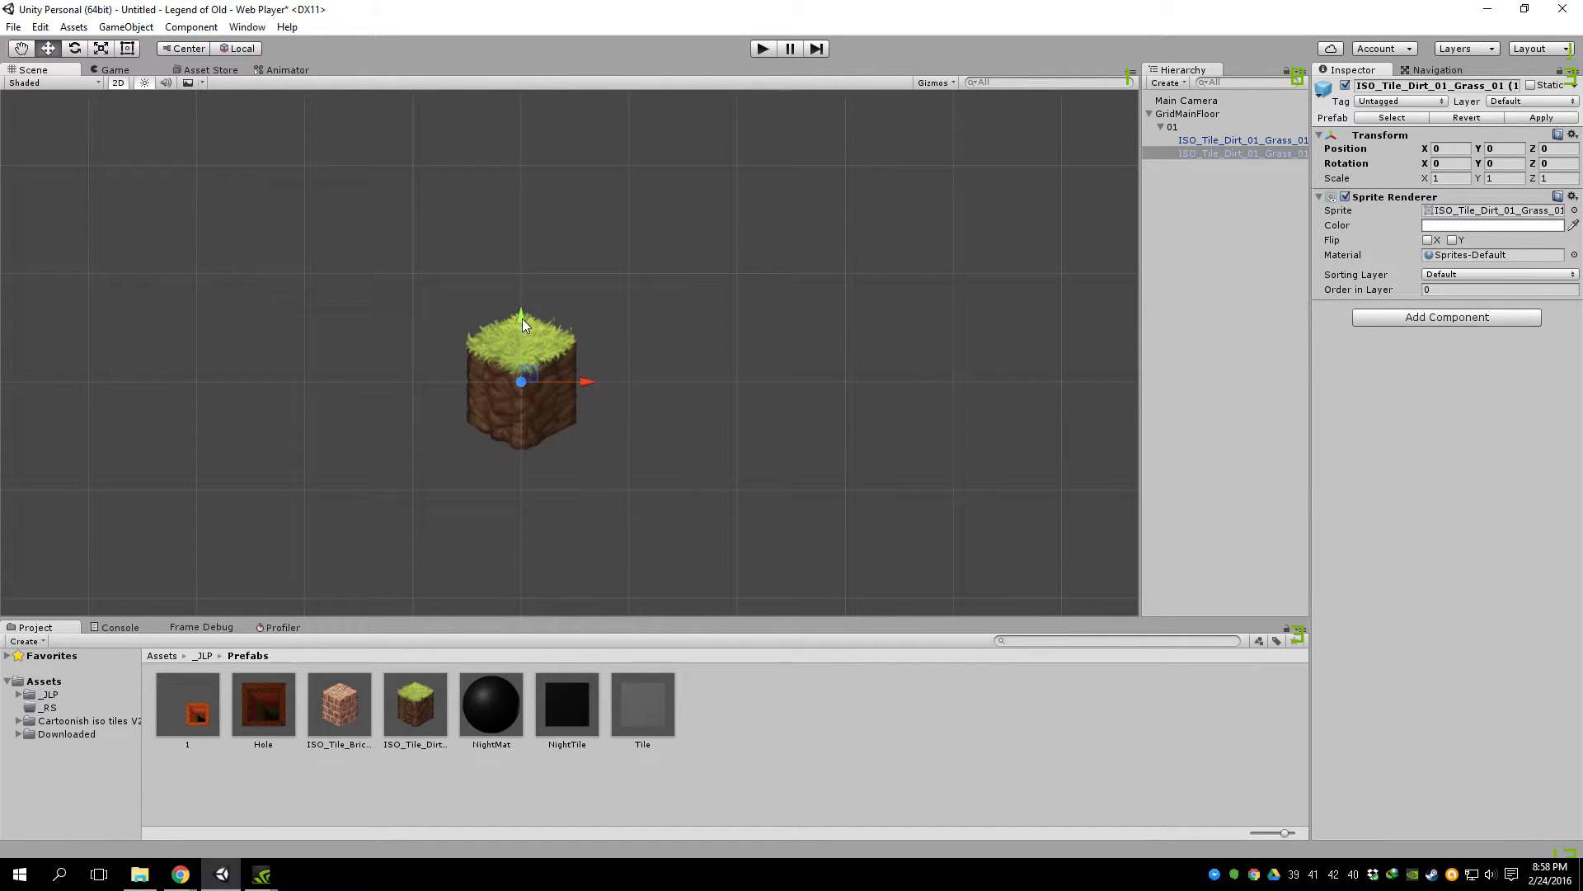
mouse_move(522, 319)
mouse_down()
mouse_move(529, 231)
mouse_move(531, 301)
mouse_up()
drag(582, 383, 740, 389)
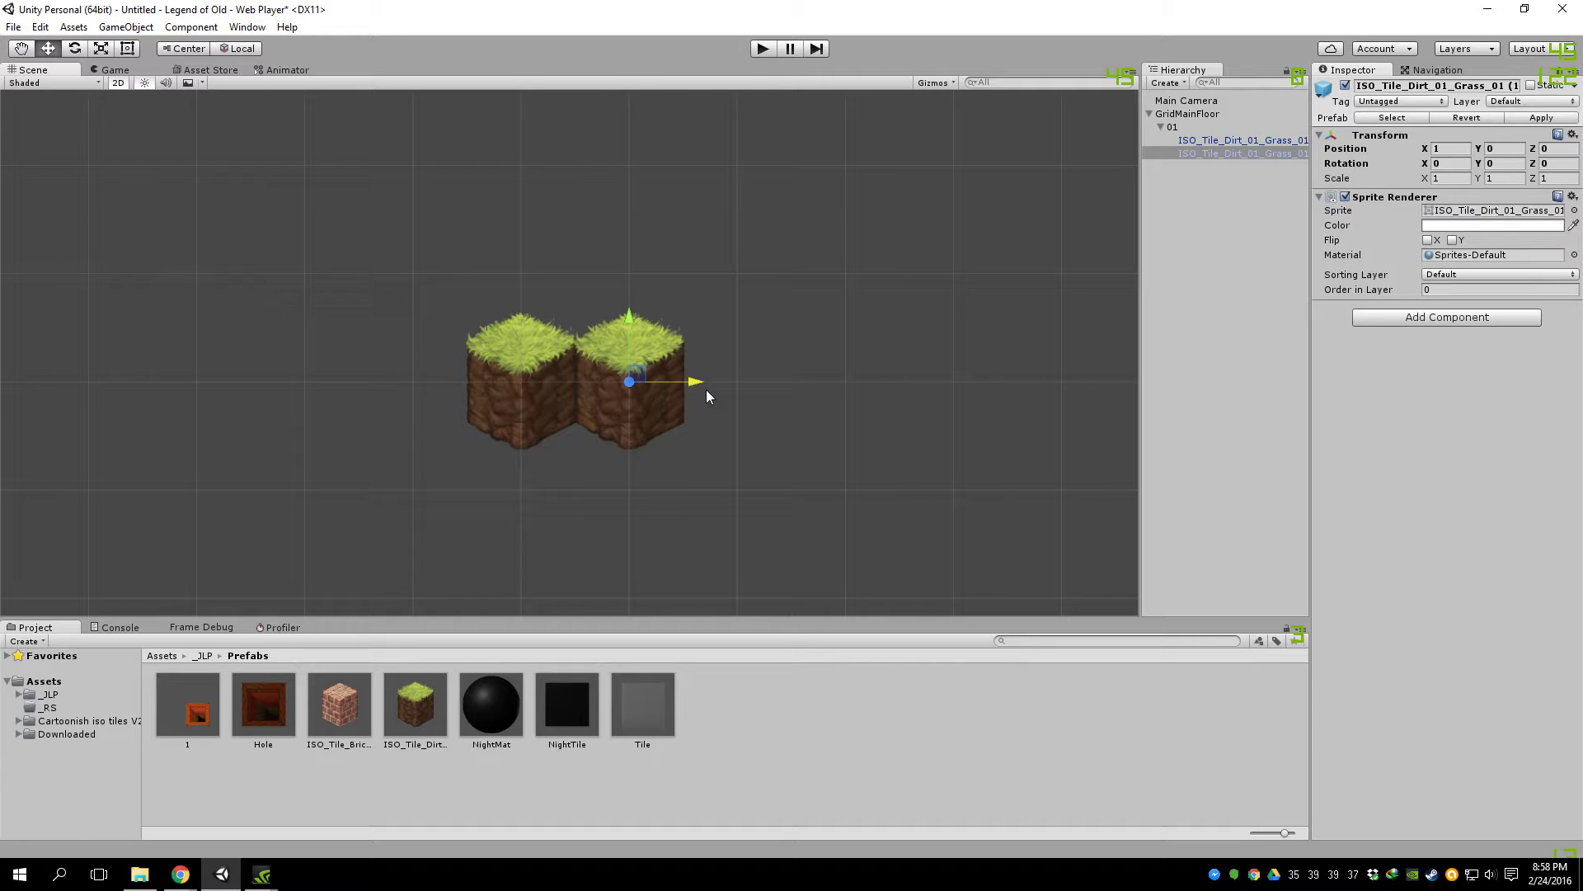
scroll(670, 421, up, 4)
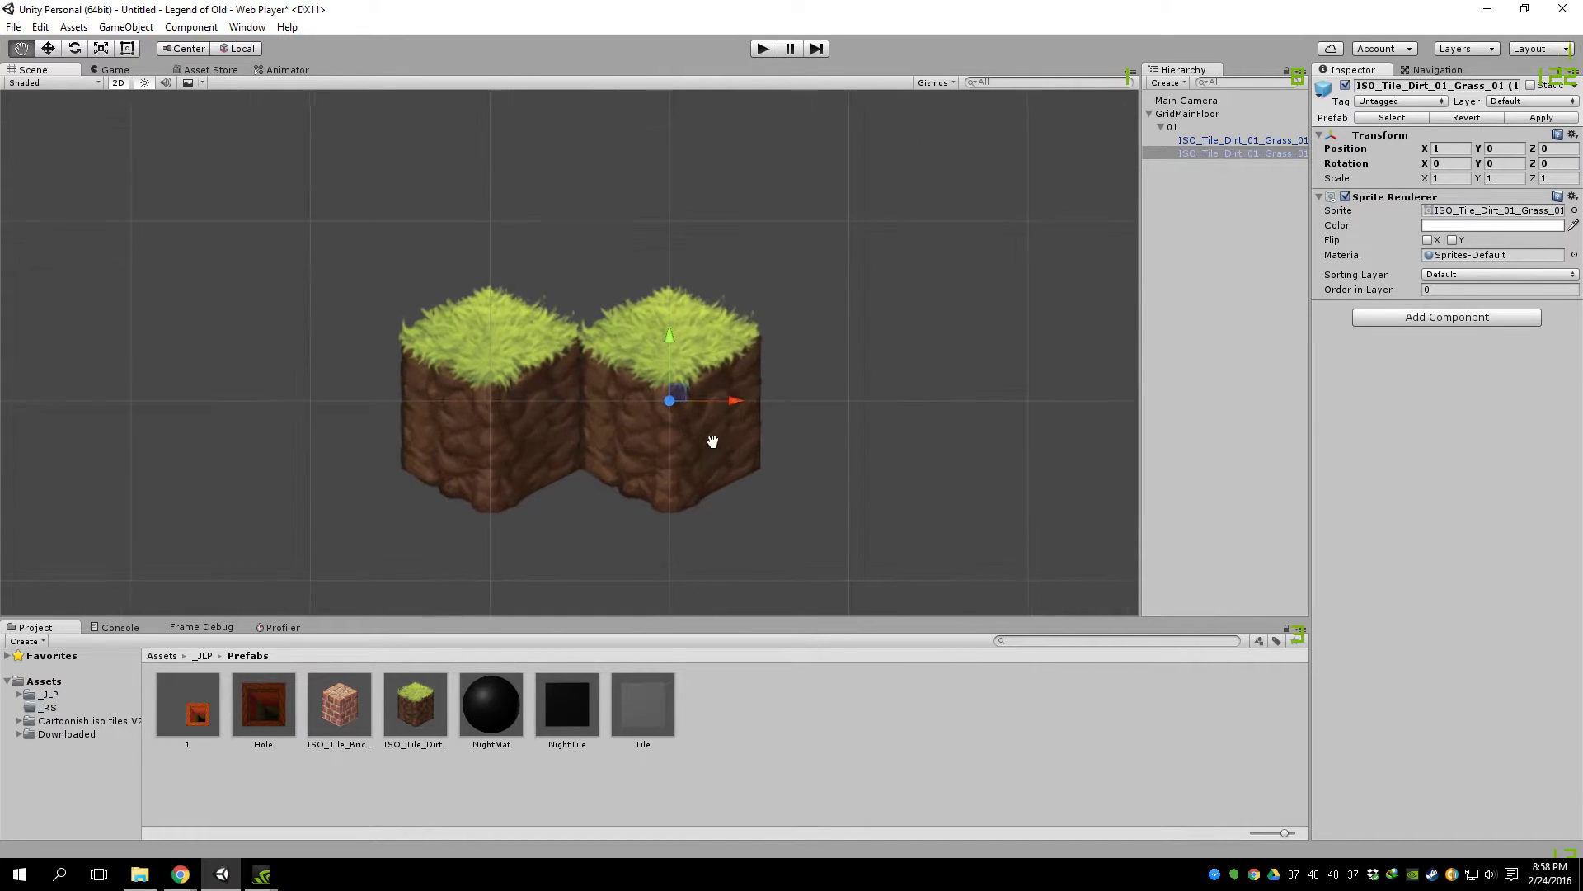
ctrl+drag(749, 382, 638, 379)
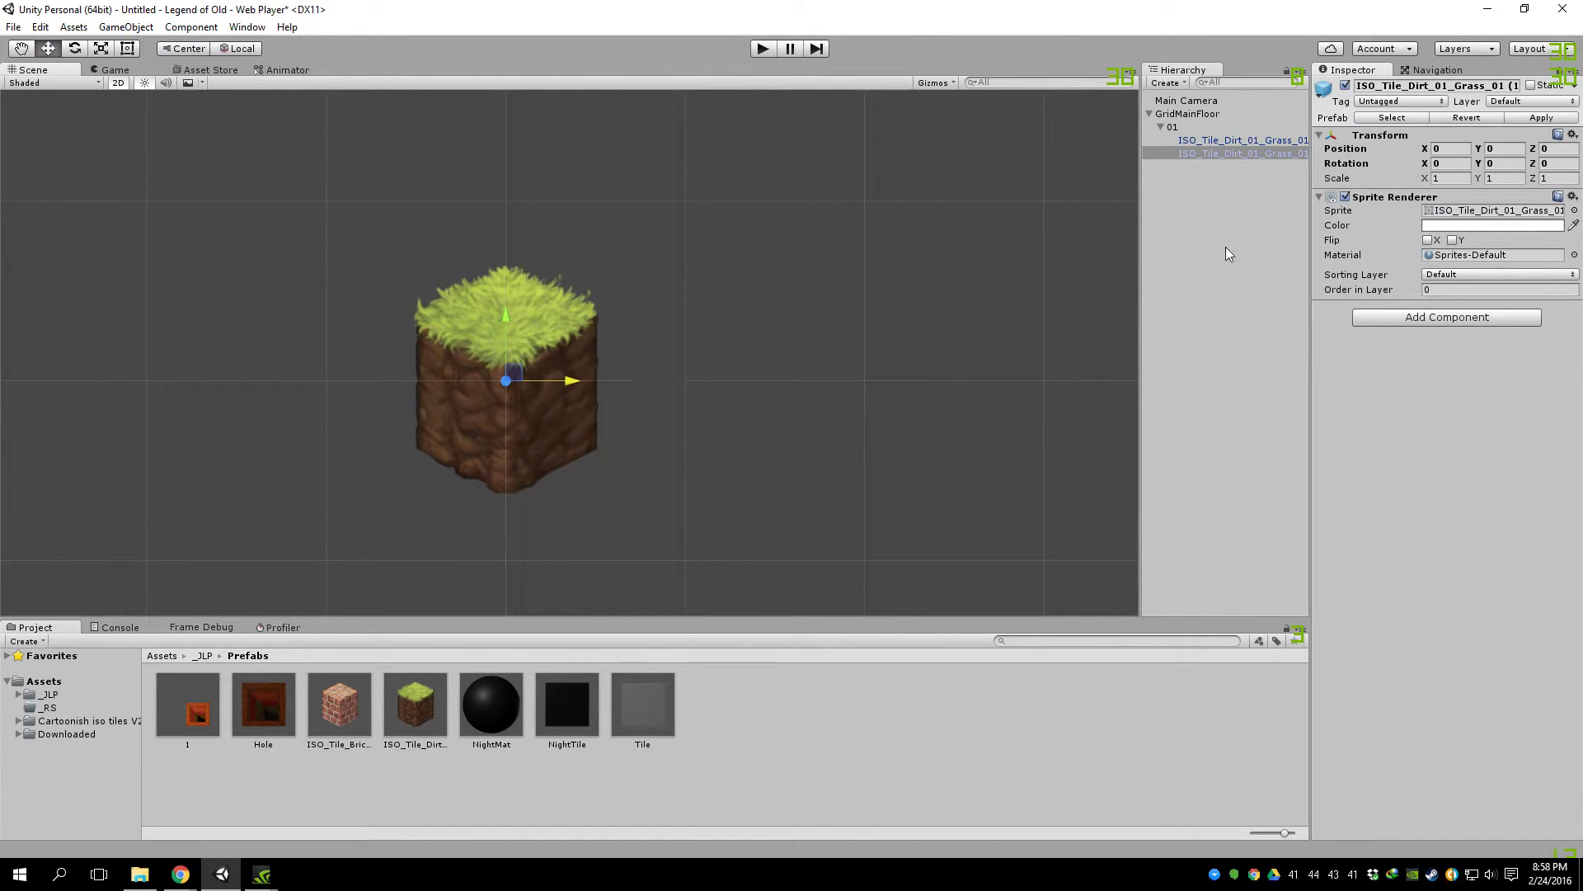
Step: Create an empty row named 02 and nest it under GridMainFloor
right_click(1175, 134)
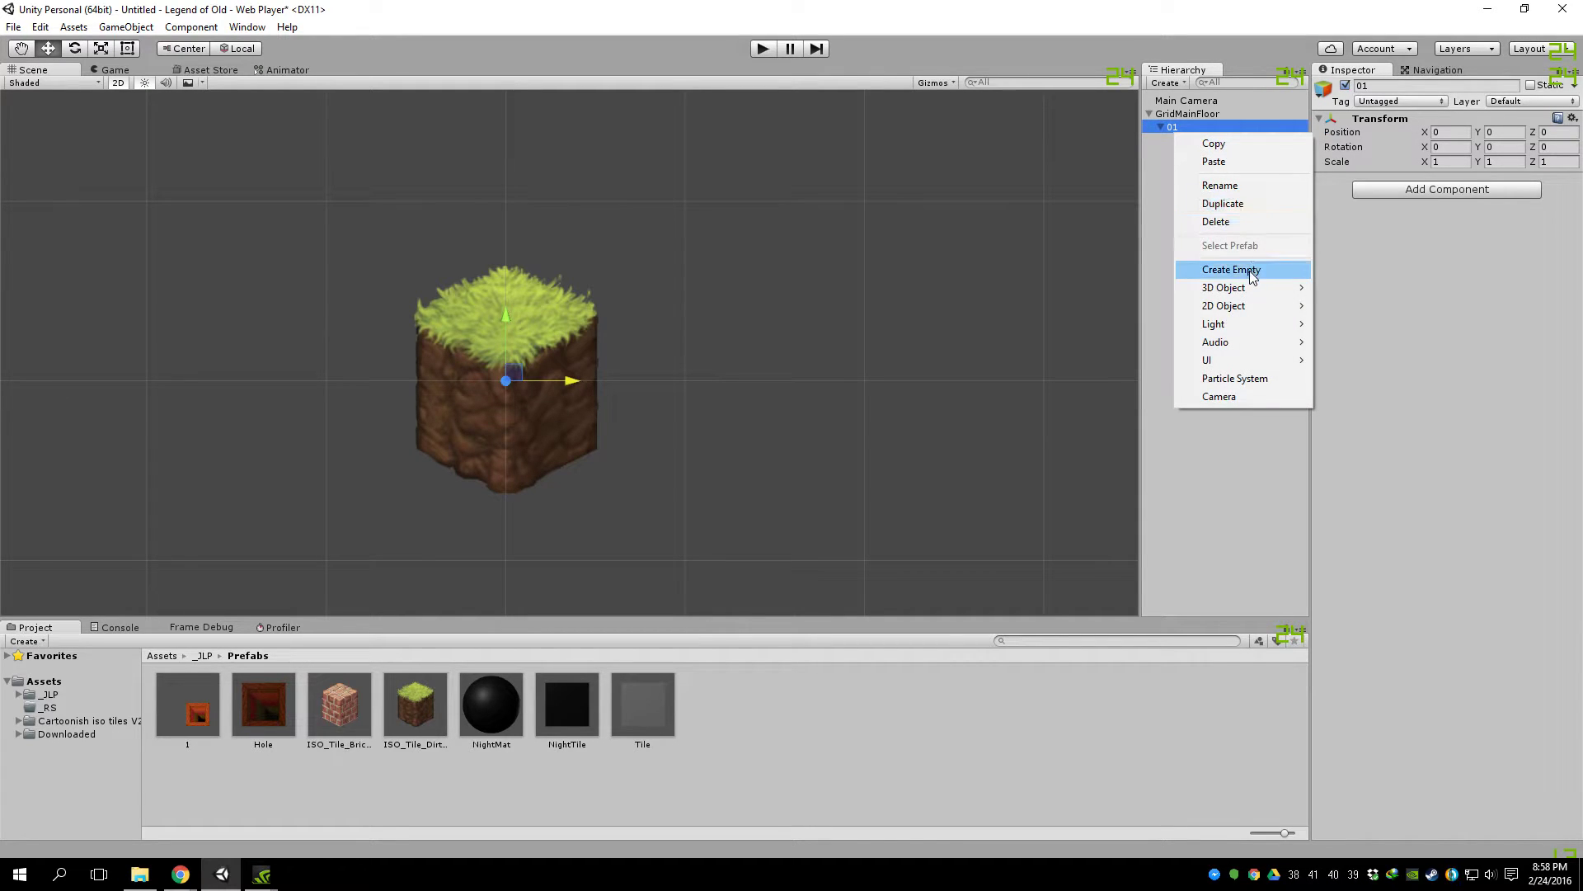
click(1204, 265)
click(1209, 166)
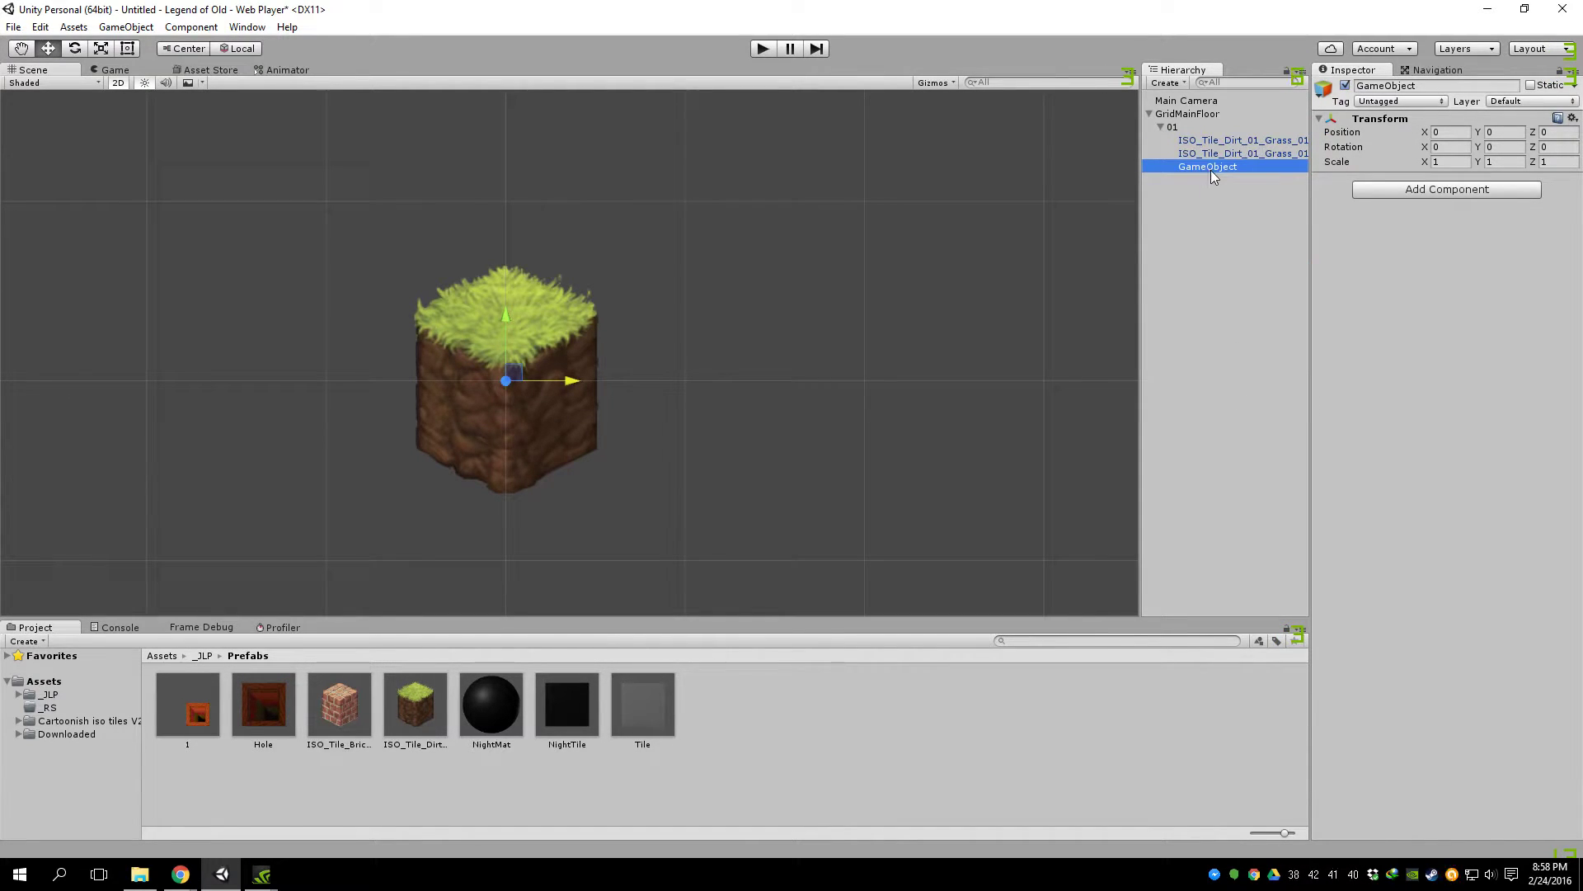
text(02)
key(Return)
drag(1184, 165, 1169, 124)
Step: Expand row 01 and move its second tile into row 02
click(1181, 119)
click(1161, 127)
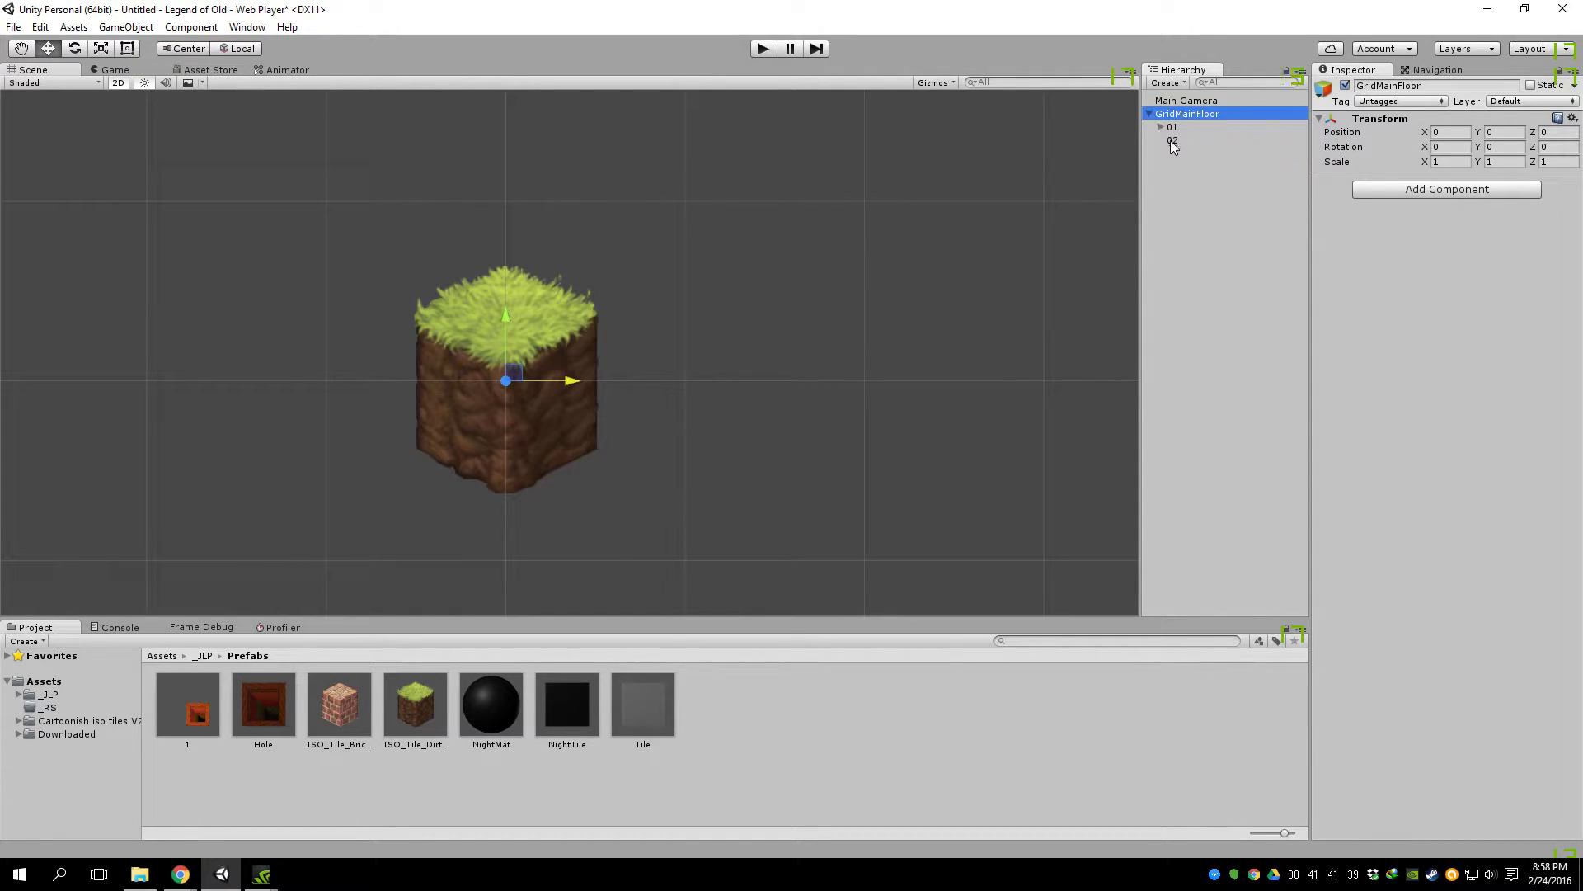
click(1175, 132)
key(Right)
click(1195, 155)
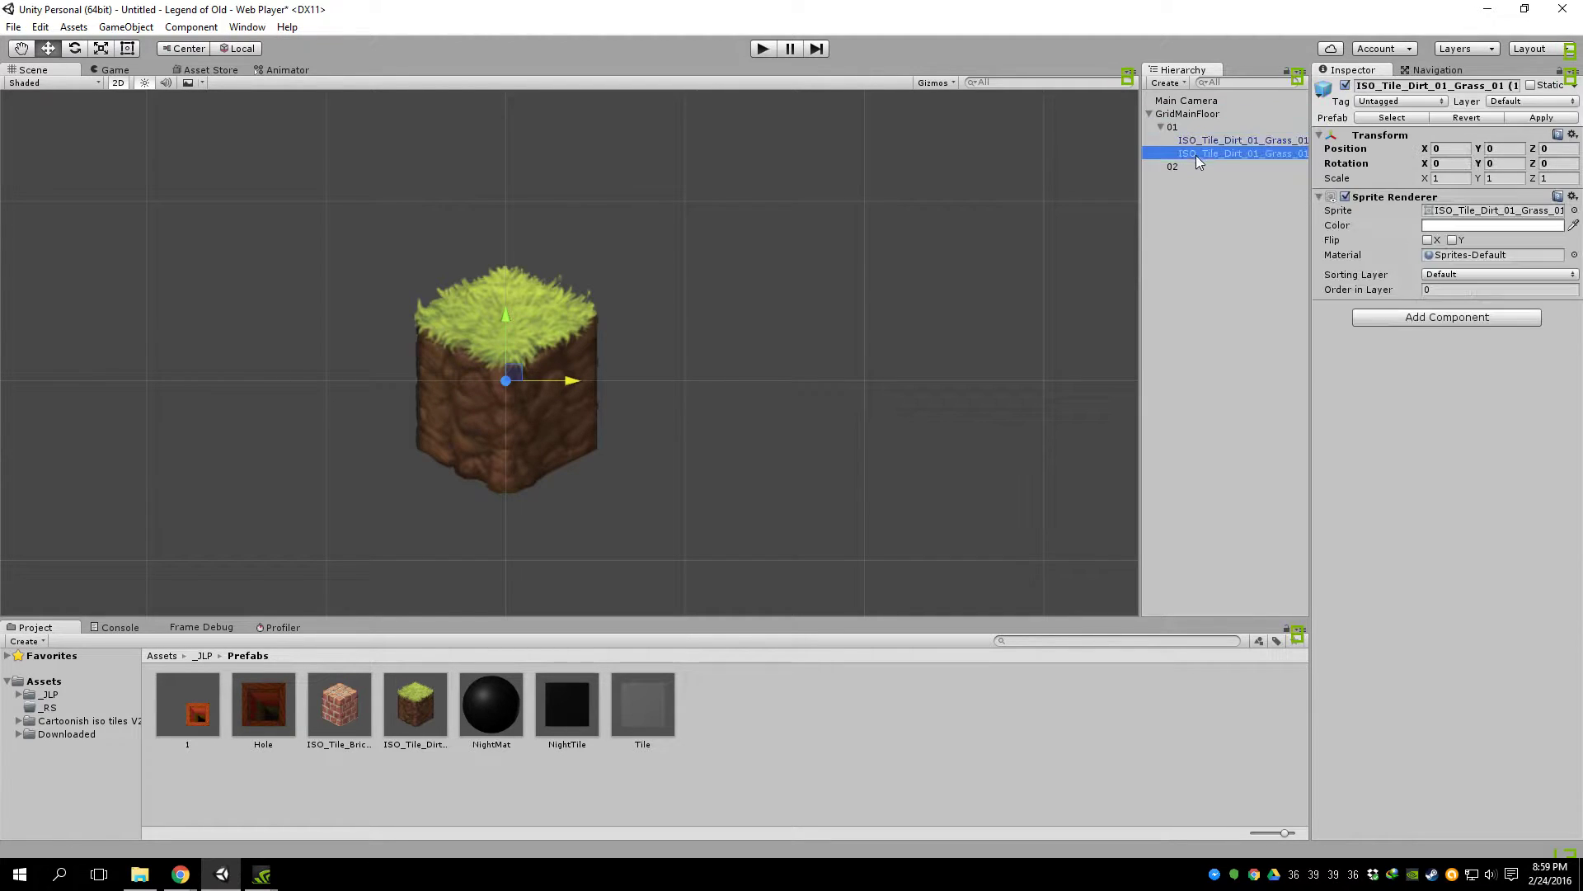
drag(1219, 155, 1178, 165)
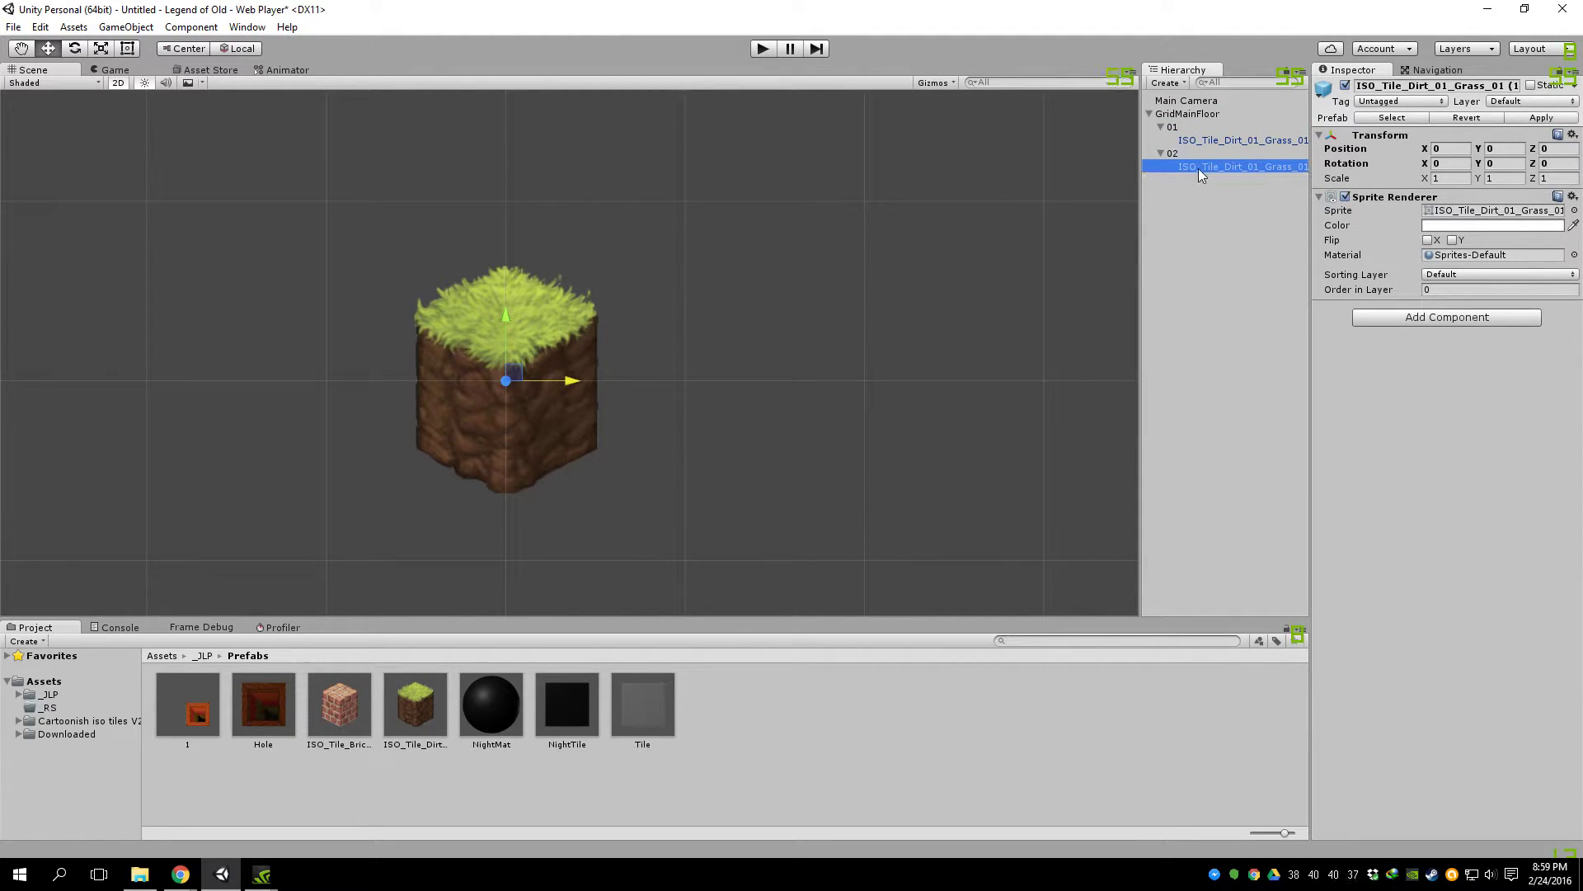
Step: Move the second tile from row 02 back into row 01
click(1173, 154)
click(1212, 166)
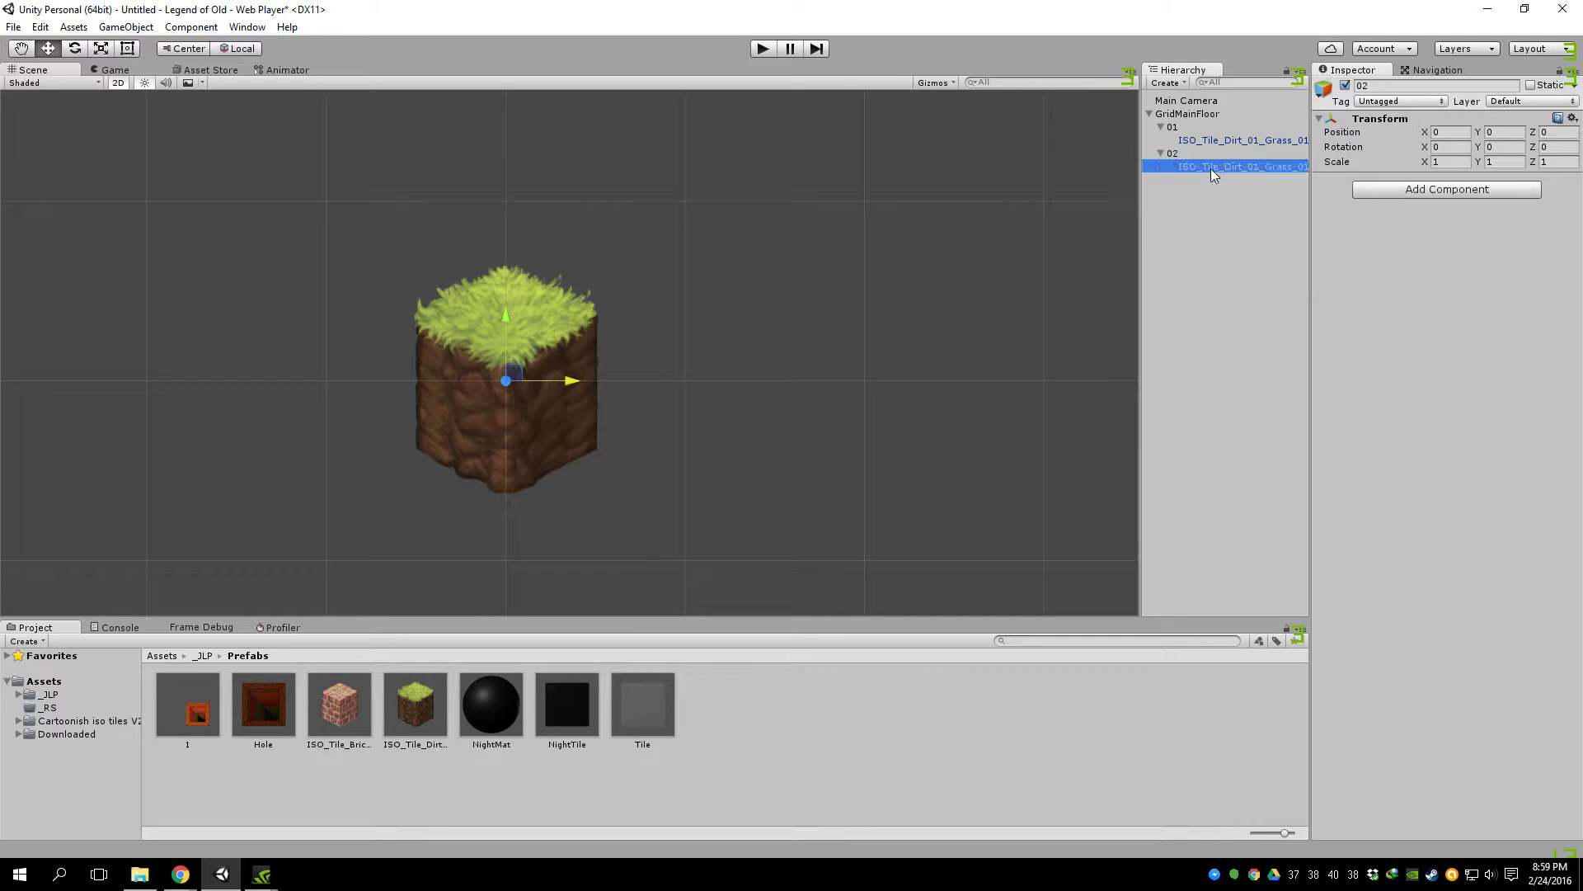
click(1184, 154)
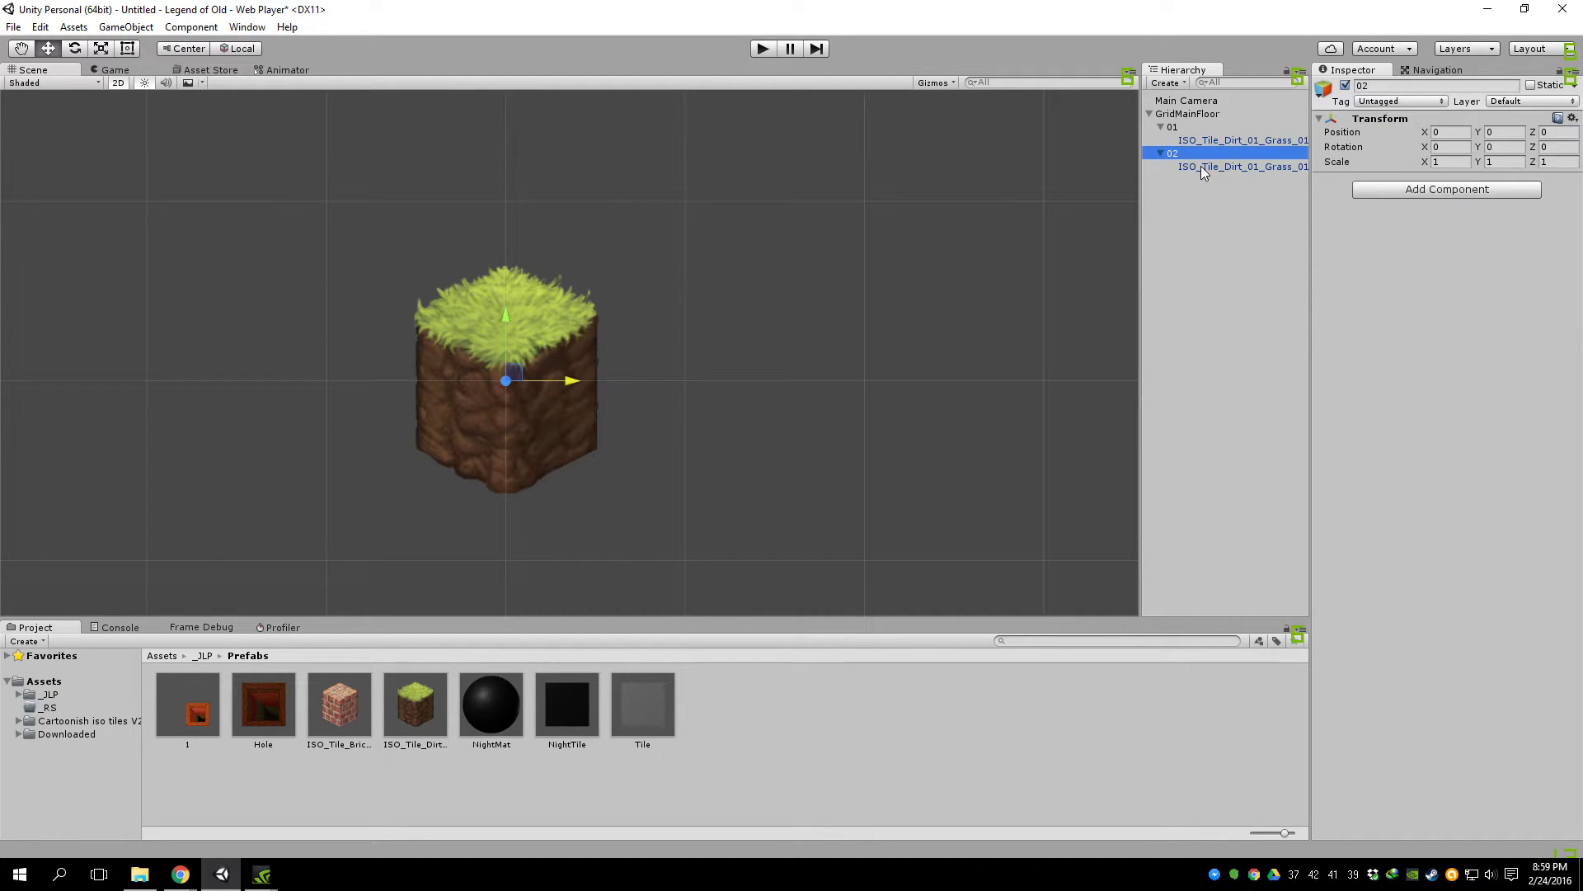
click(1210, 143)
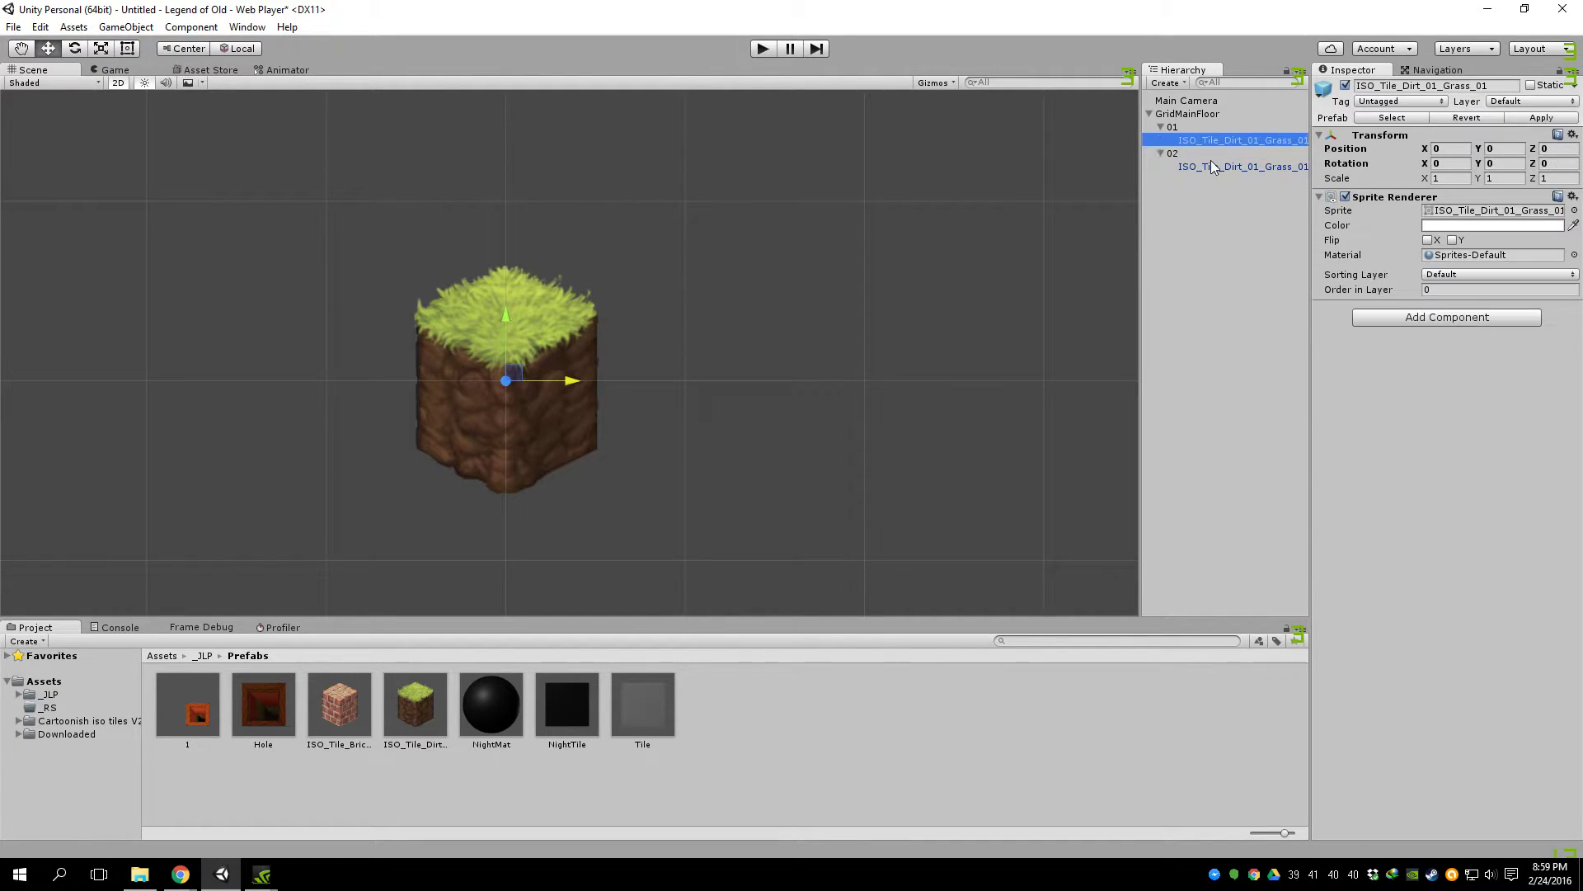
click(1210, 157)
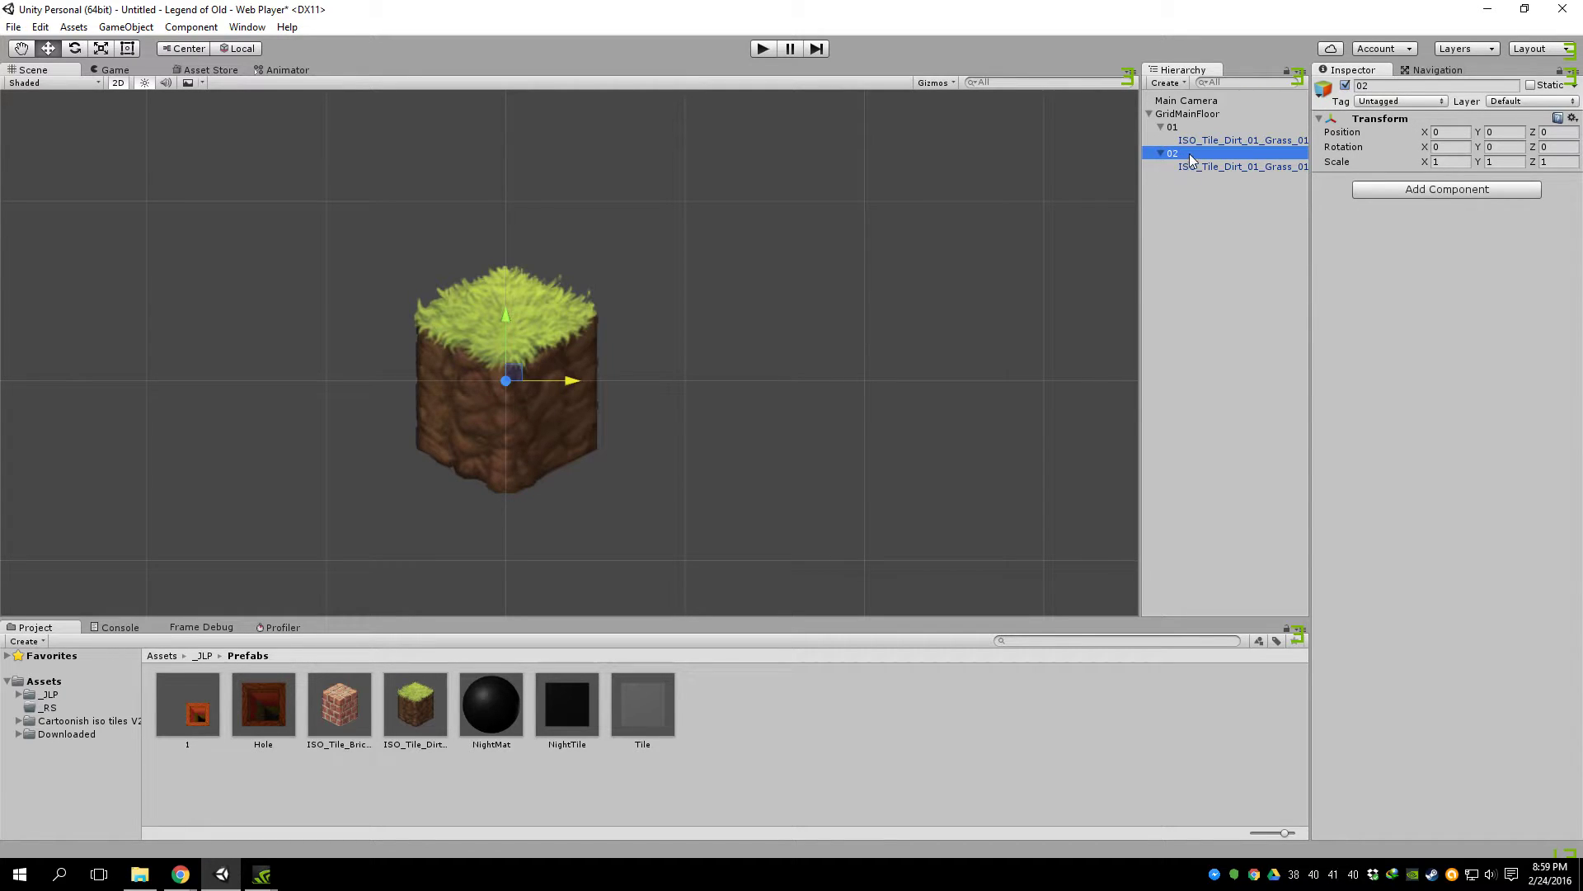
click(1201, 167)
click(1214, 142)
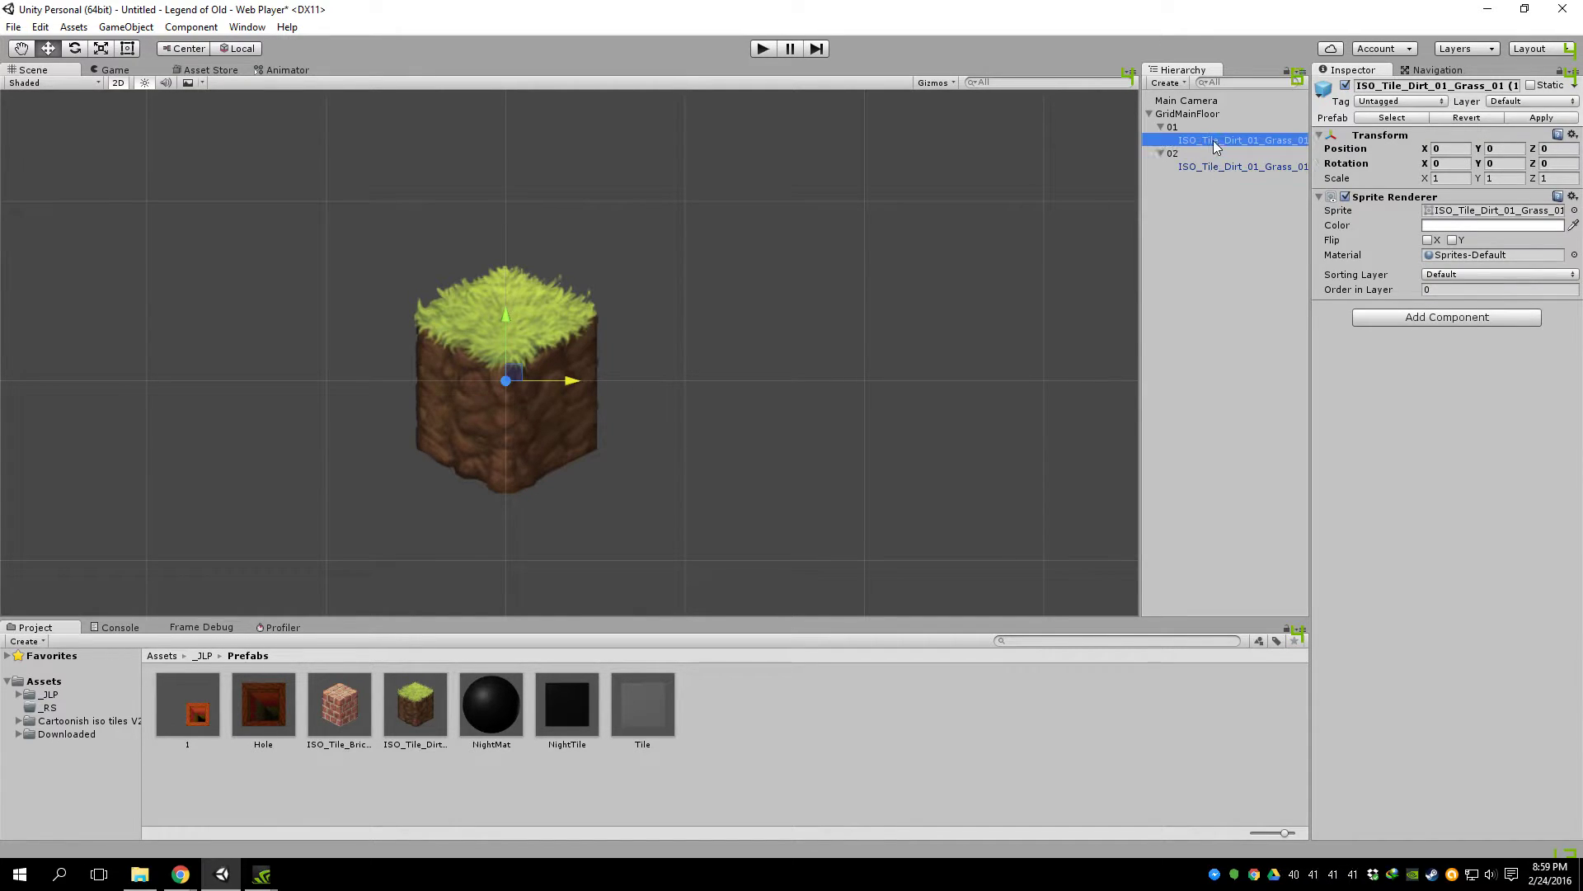
drag(1187, 169, 1212, 147)
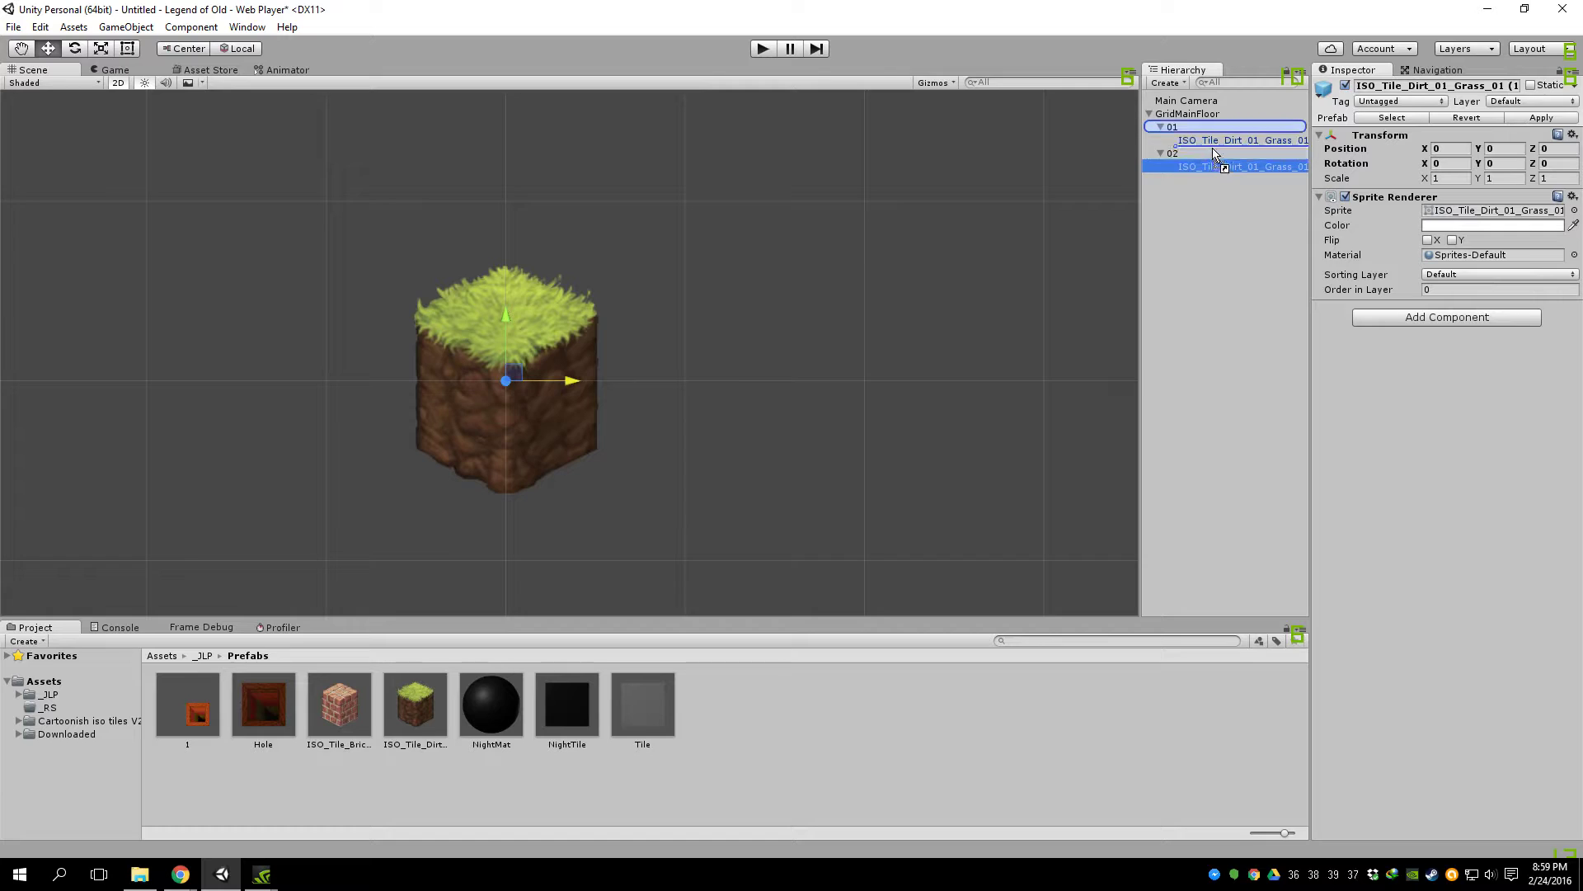
Step: Shift row 01's second tile to X 1 beside the first tile
click(1211, 145)
click(1210, 153)
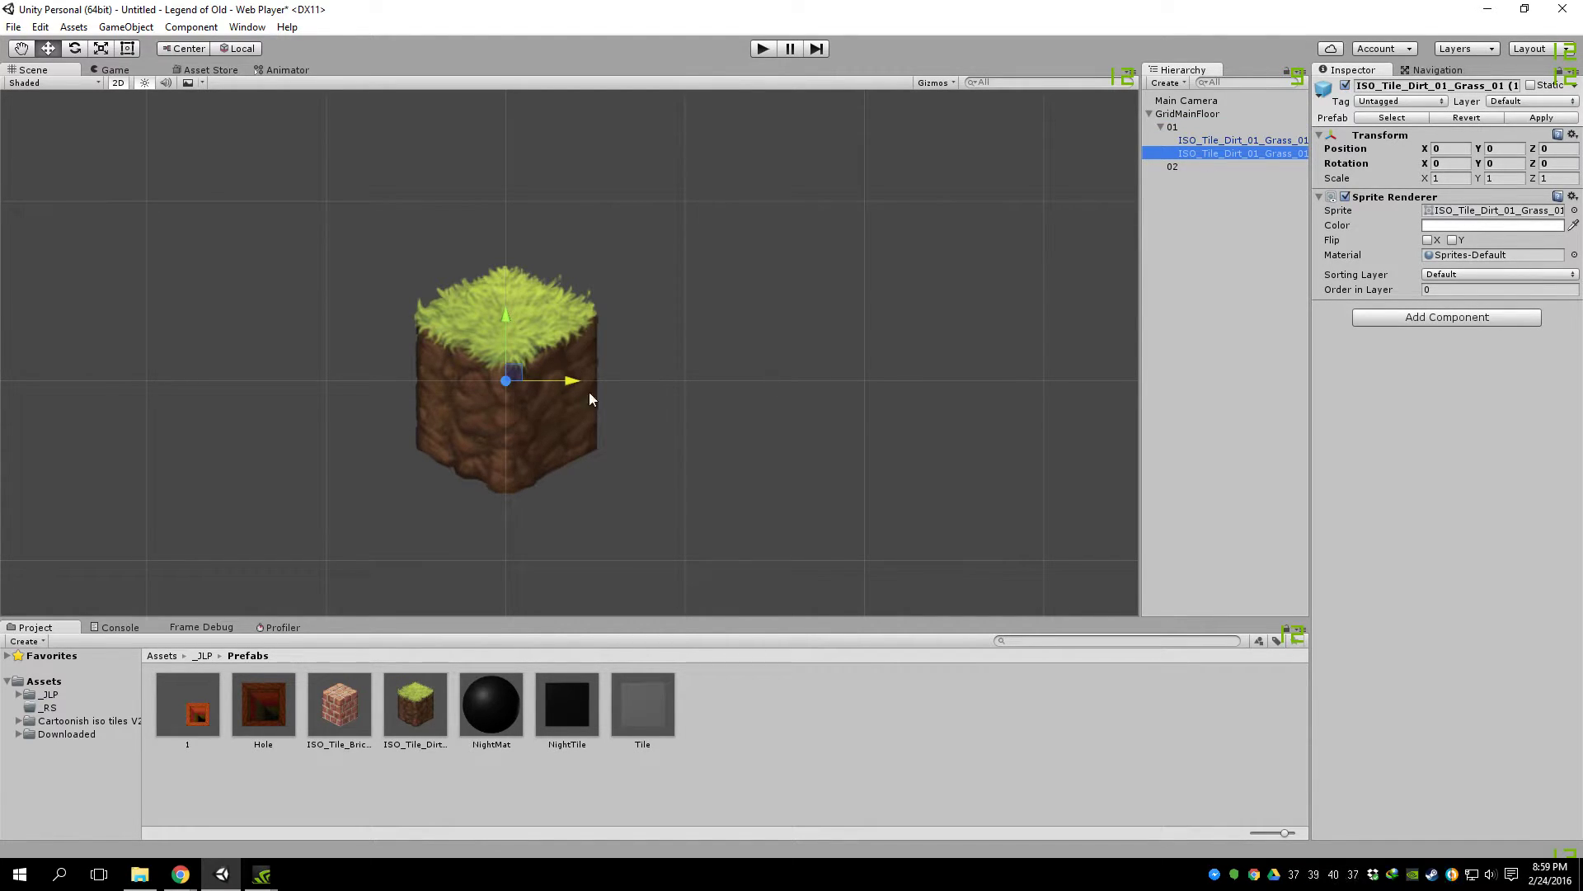
ctrl+drag(569, 383, 661, 378)
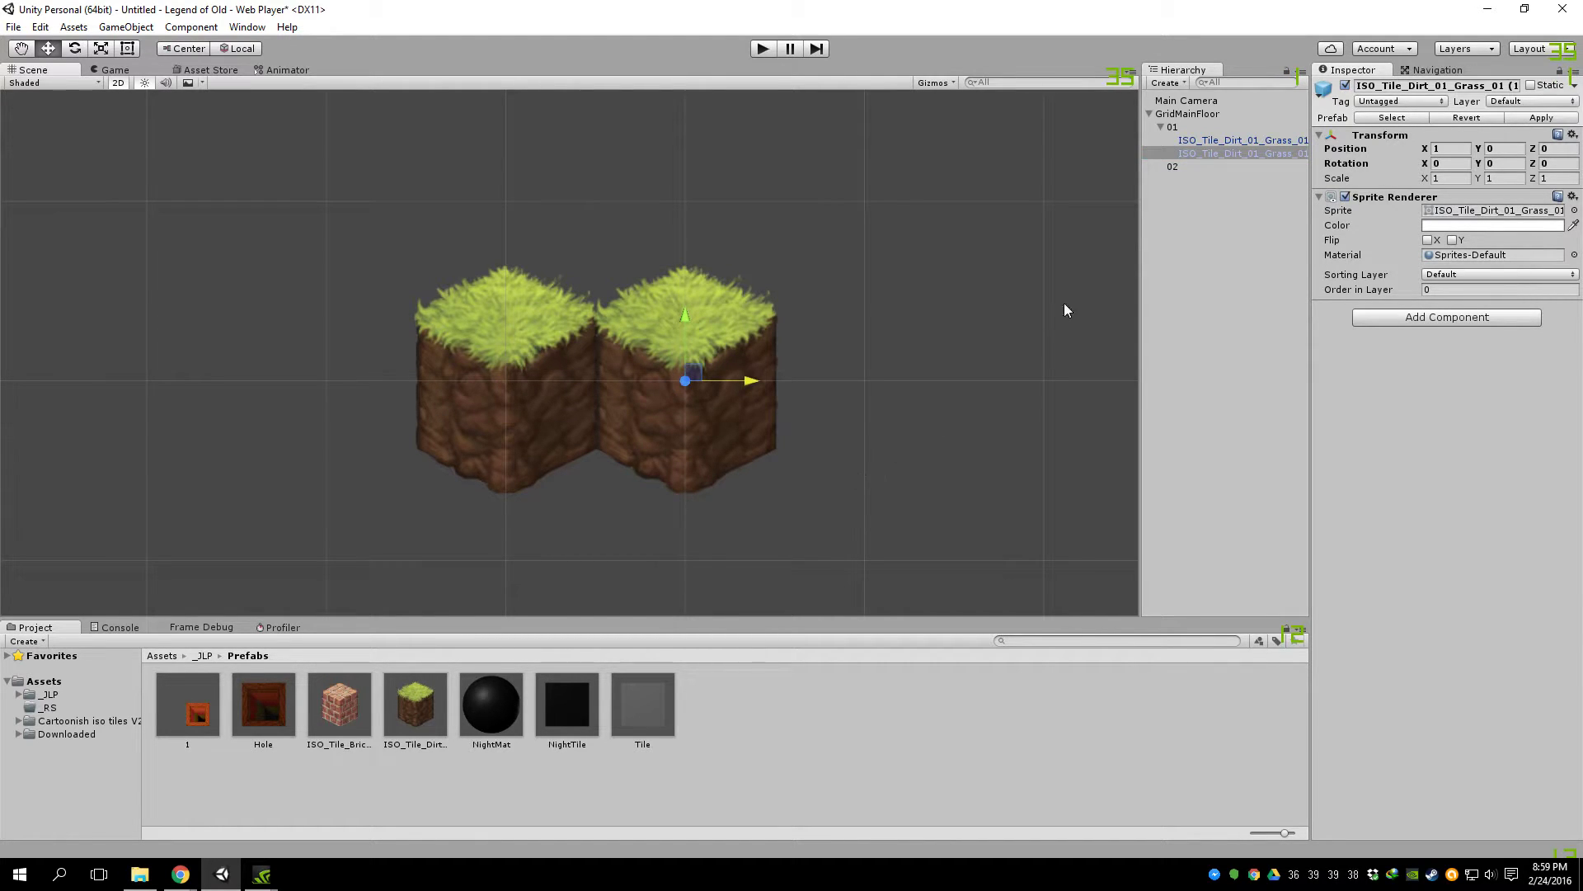
click(1197, 163)
click(1202, 153)
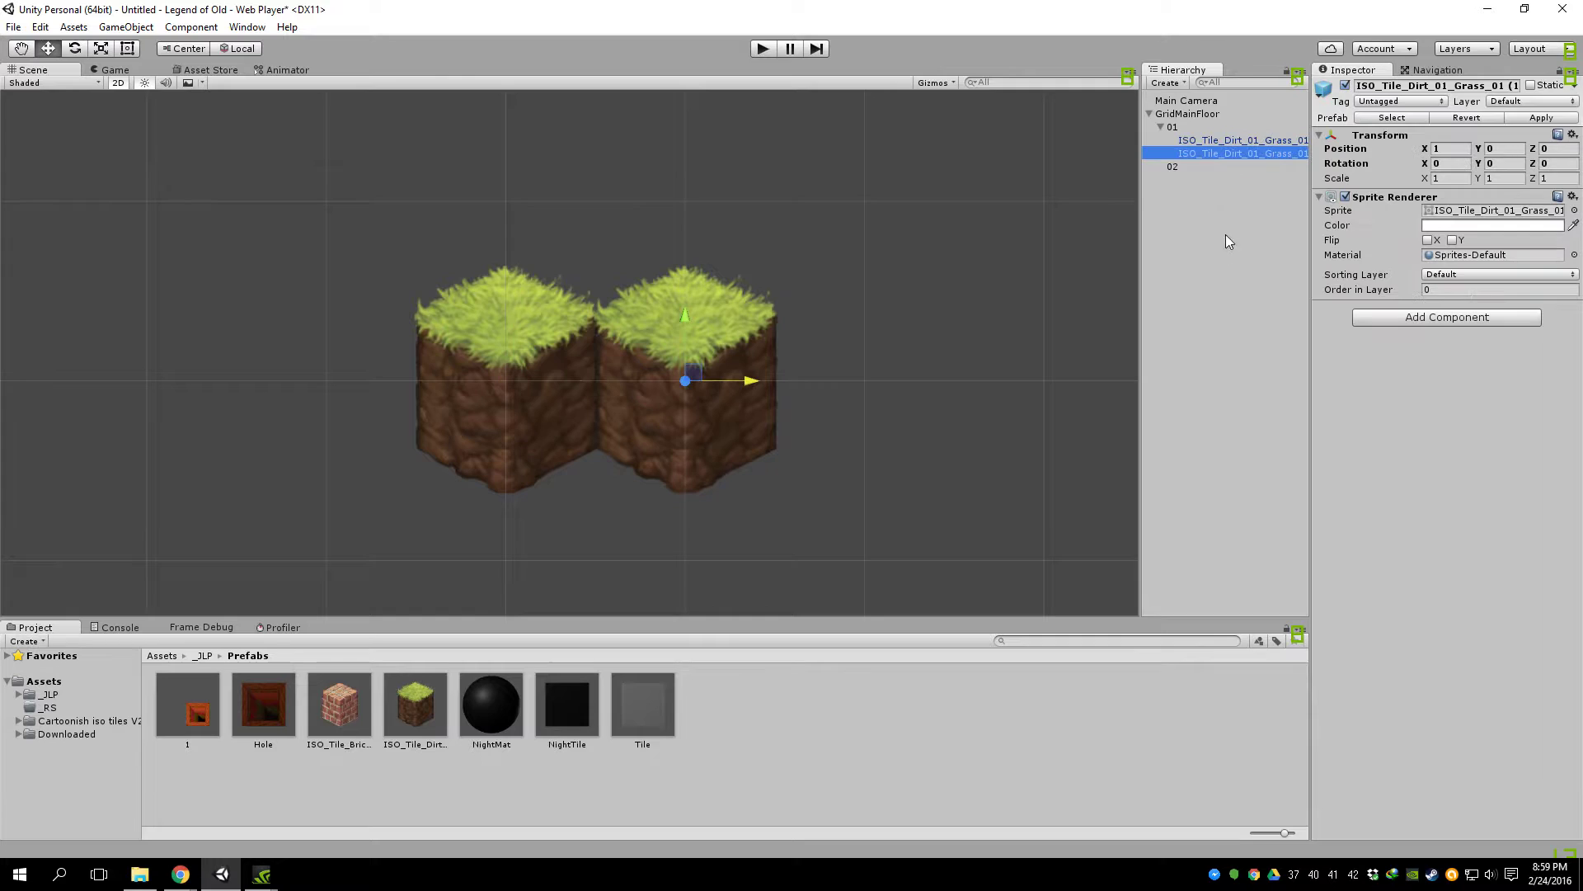
Step: Add a grass tile to row 02, duplicate it, and move the copy to X 1
drag(438, 706, 1180, 167)
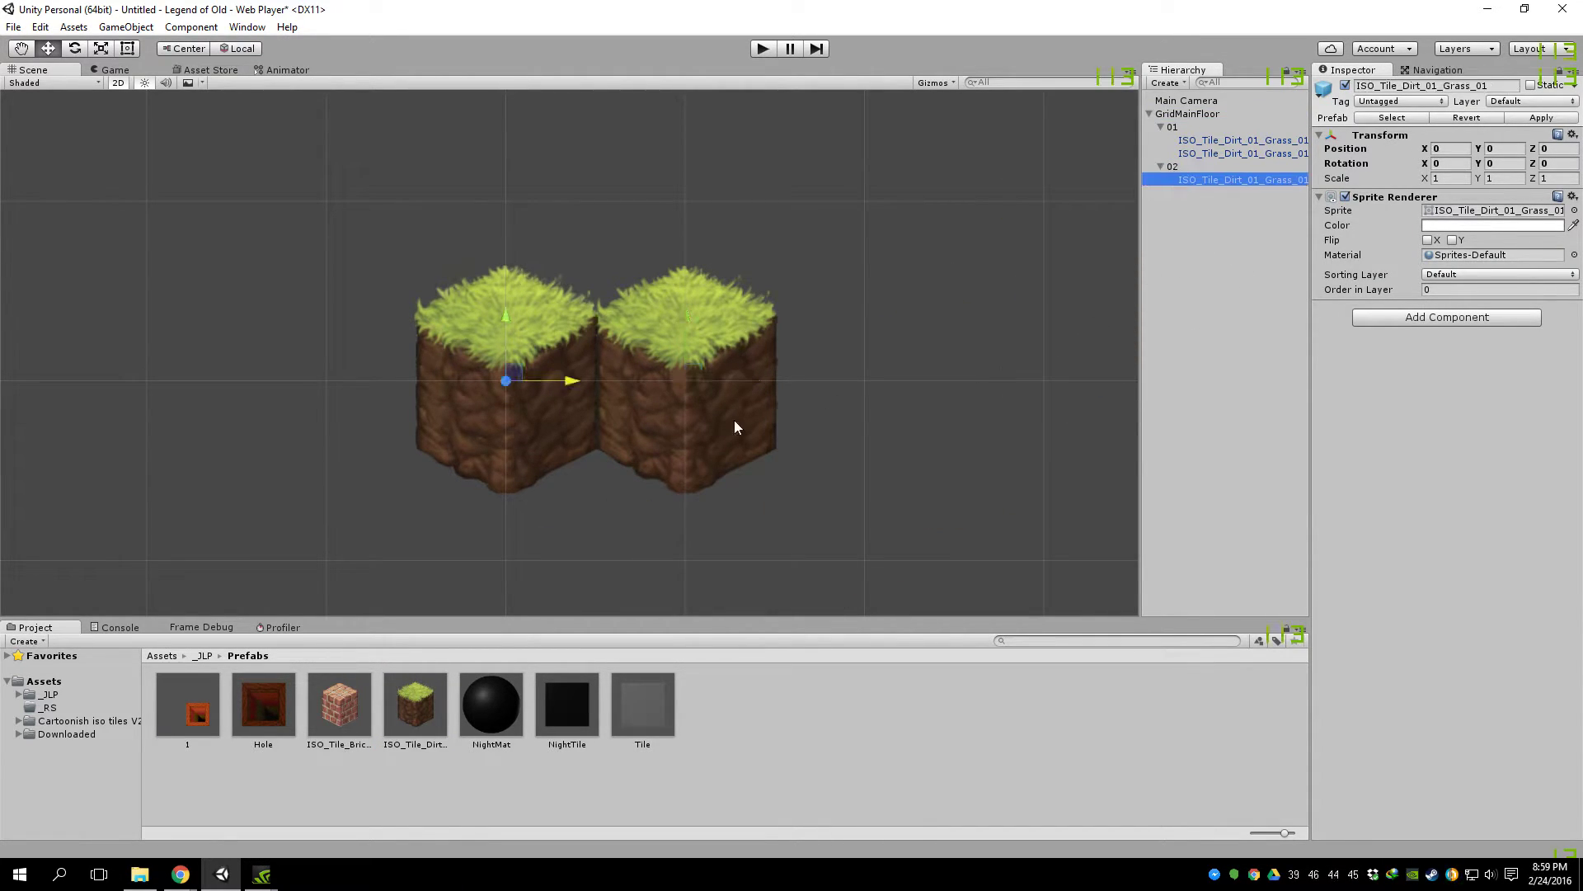
click(1227, 150)
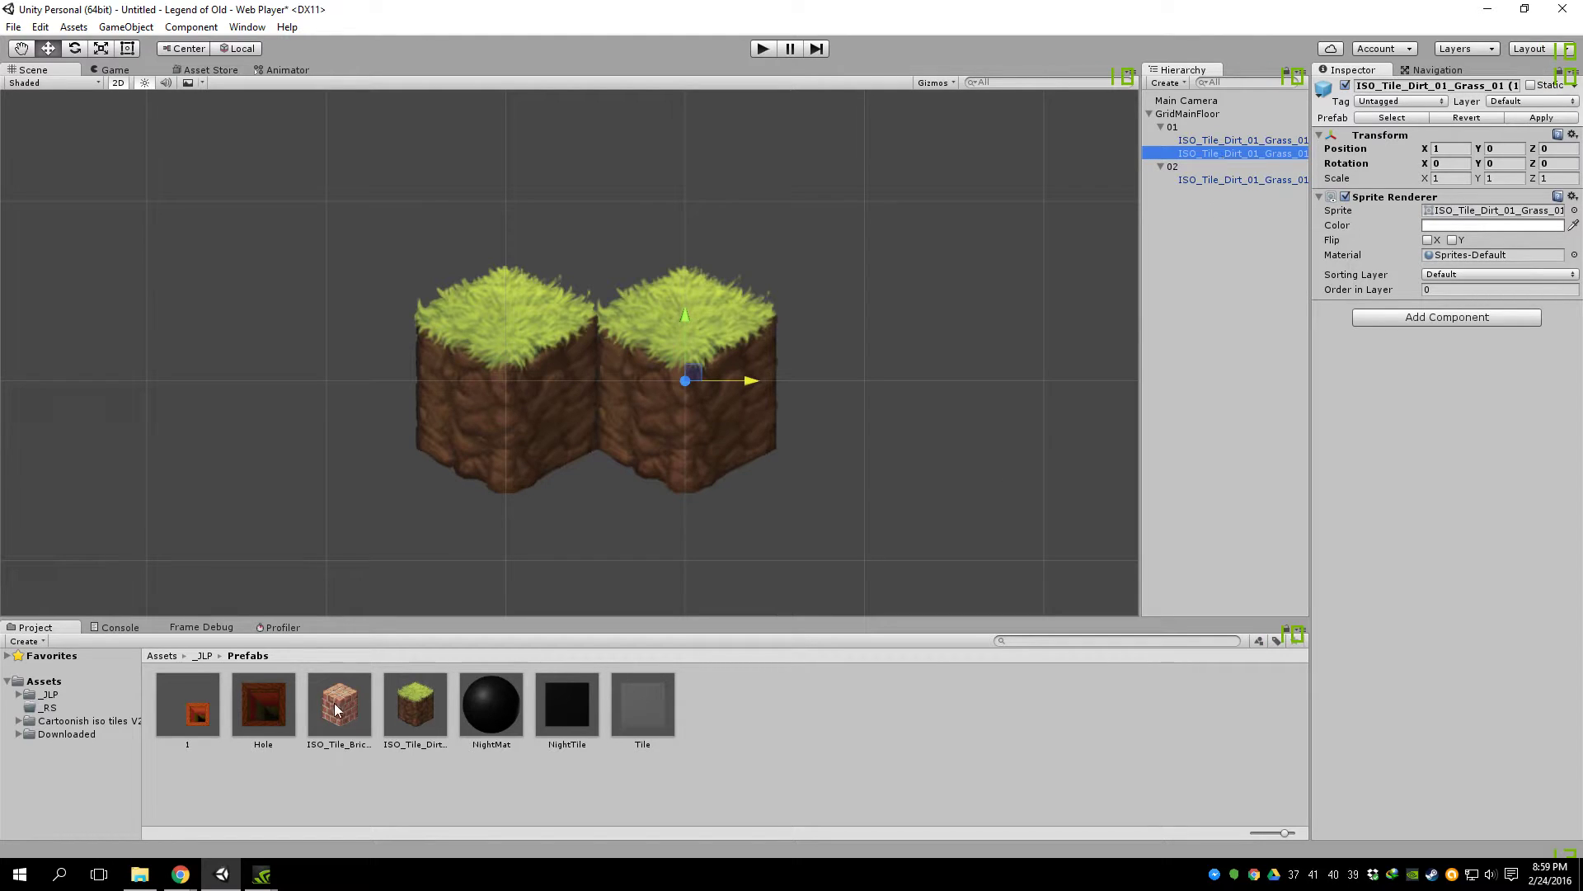
click(1205, 180)
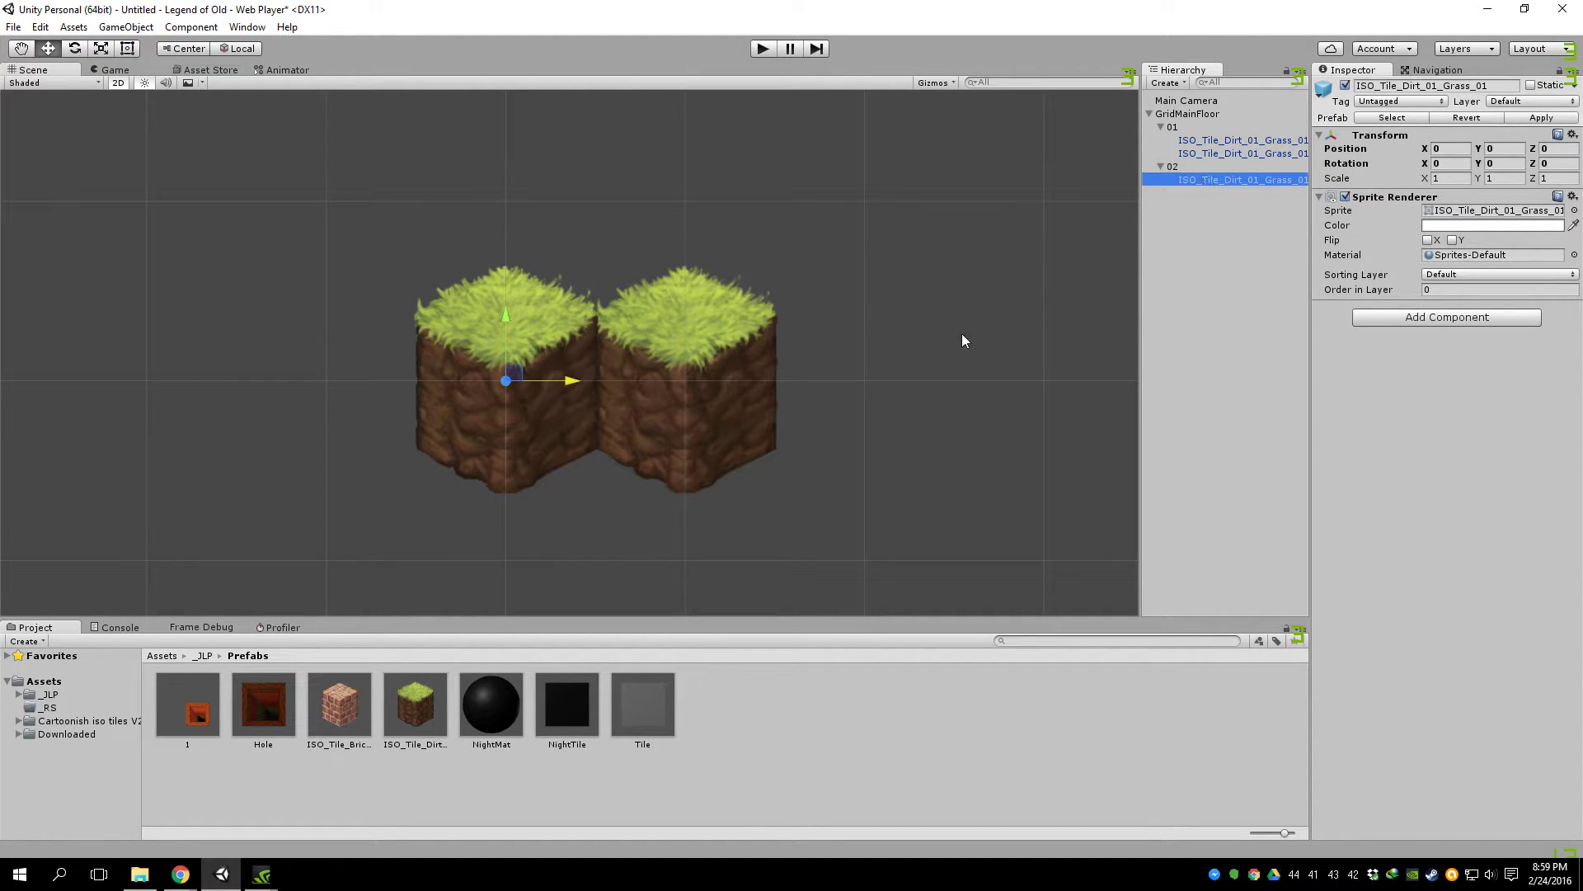
middle_drag(888, 344, 824, 354)
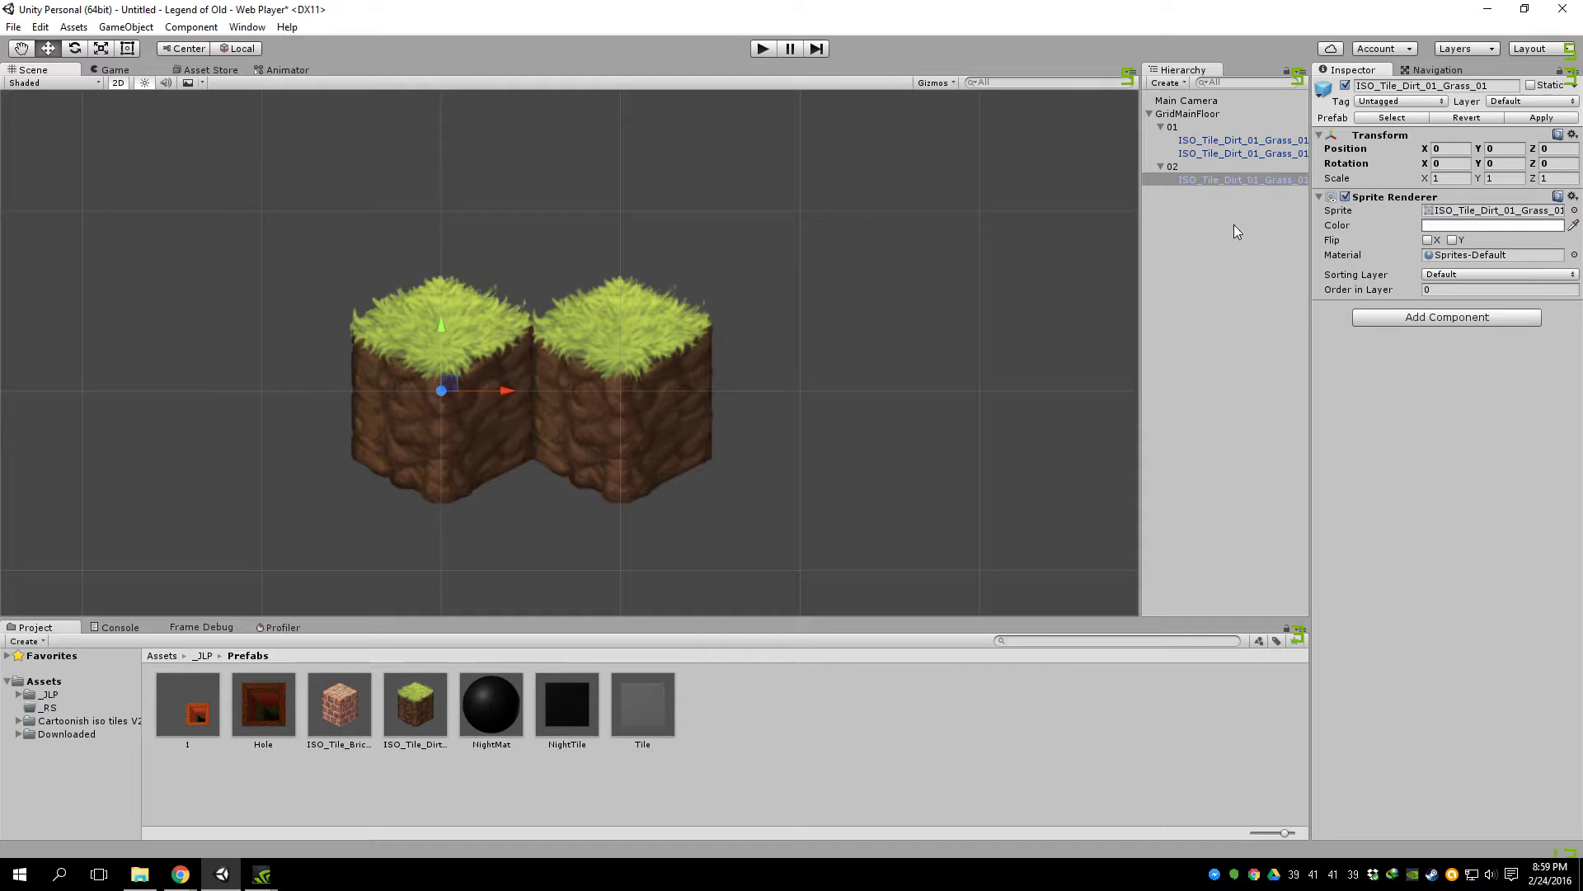
key(ctrl+d)
drag(510, 394, 604, 388)
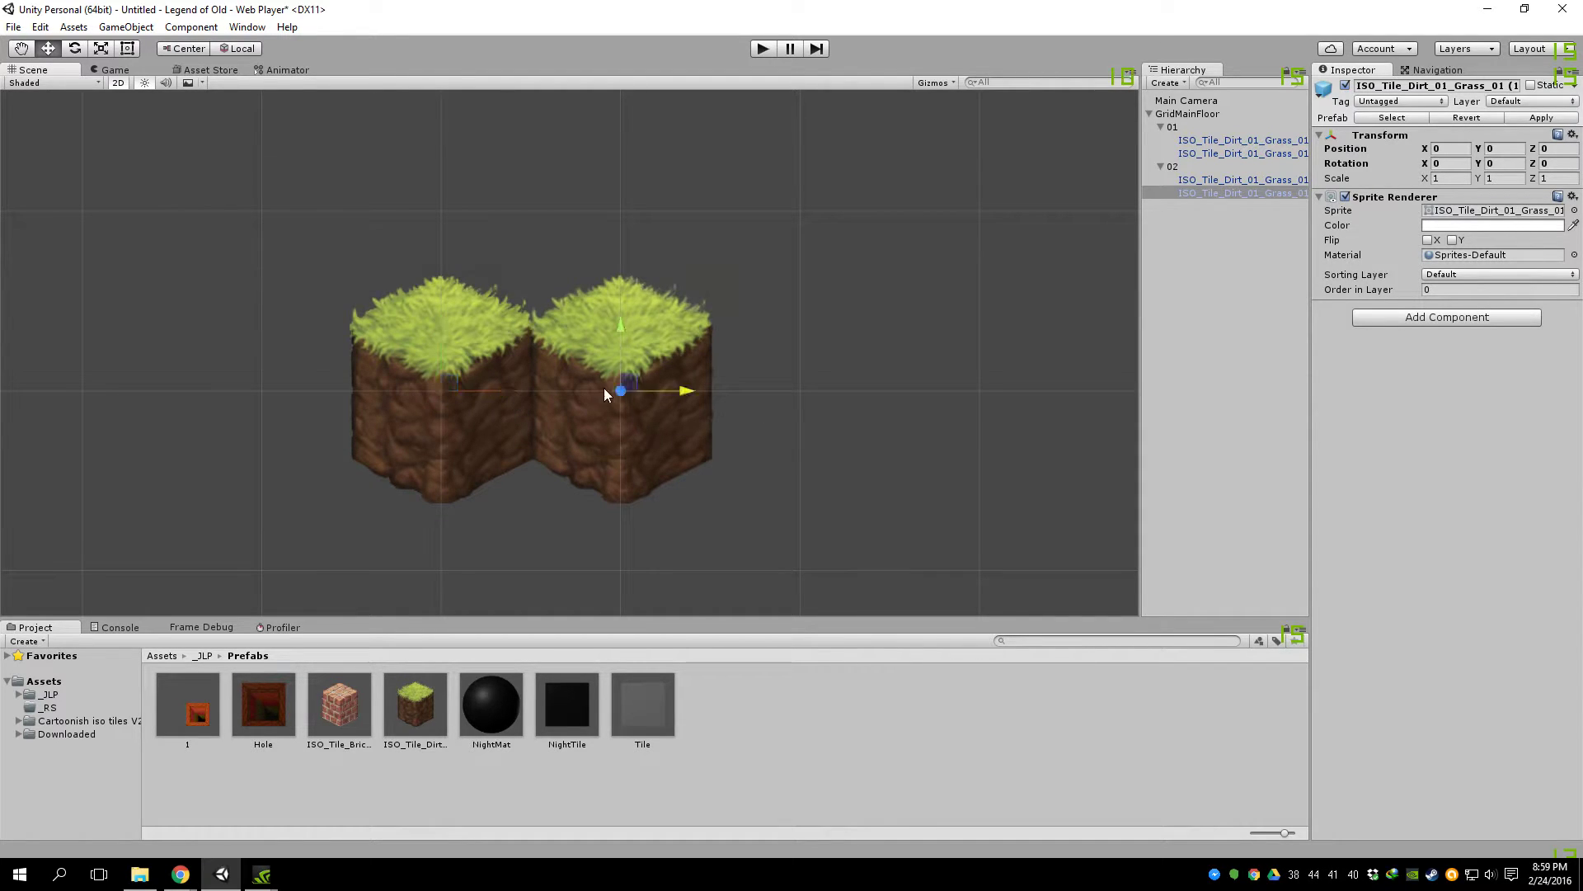
Step: Enter row 02's Inspector position as Y 0.25, X 0.5 and Z 0.01
click(1175, 167)
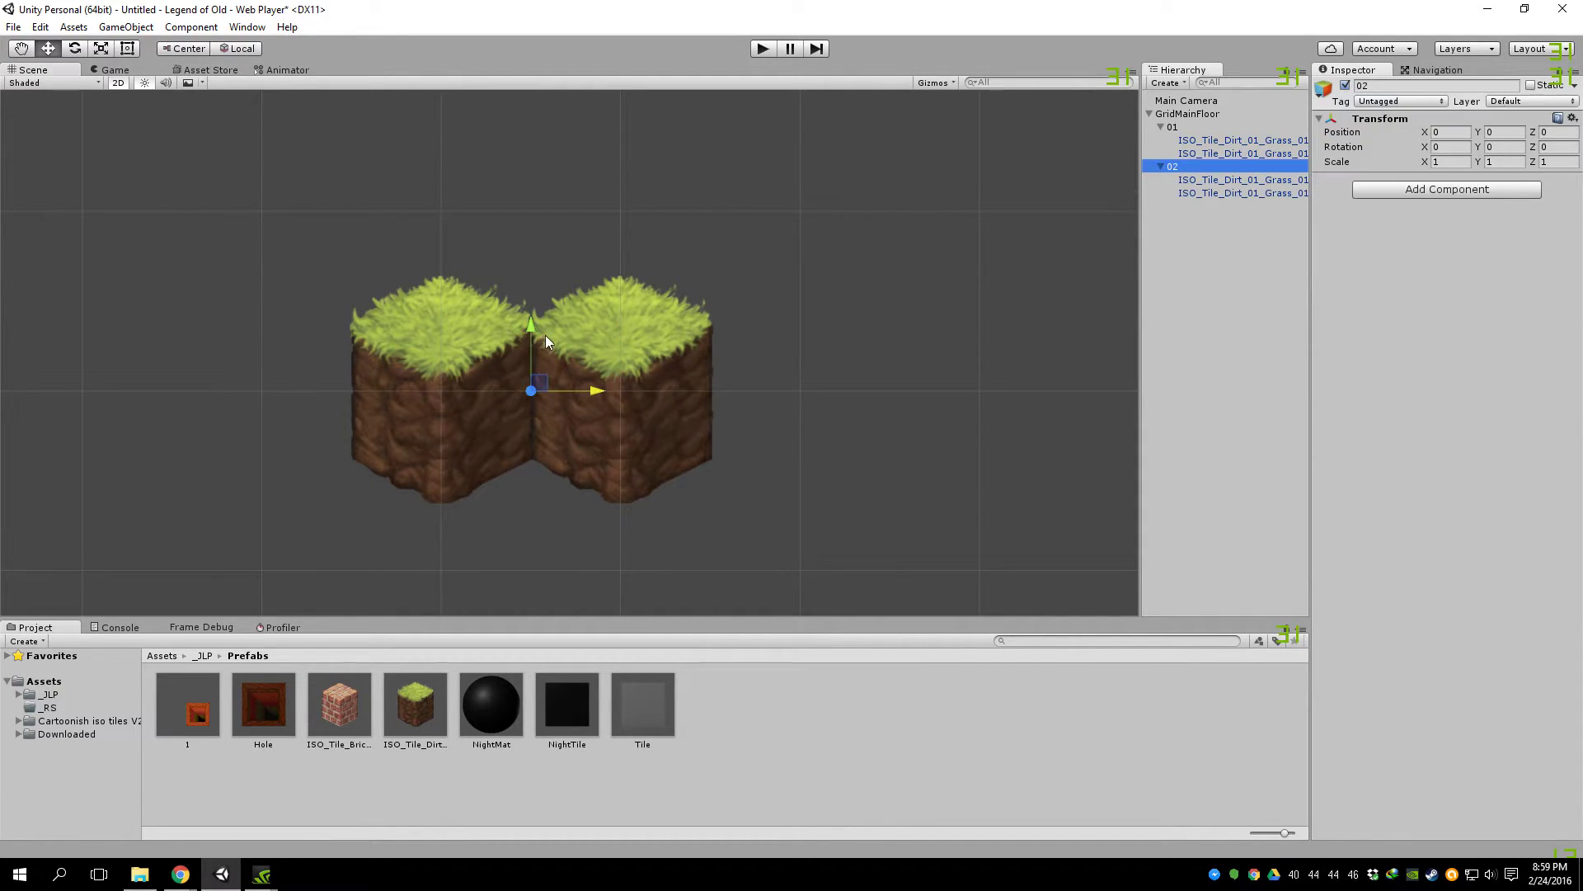
mouse_move(530, 335)
mouse_down()
mouse_move(541, 244)
mouse_move(521, 120)
mouse_move(534, 384)
mouse_move(530, 328)
mouse_up()
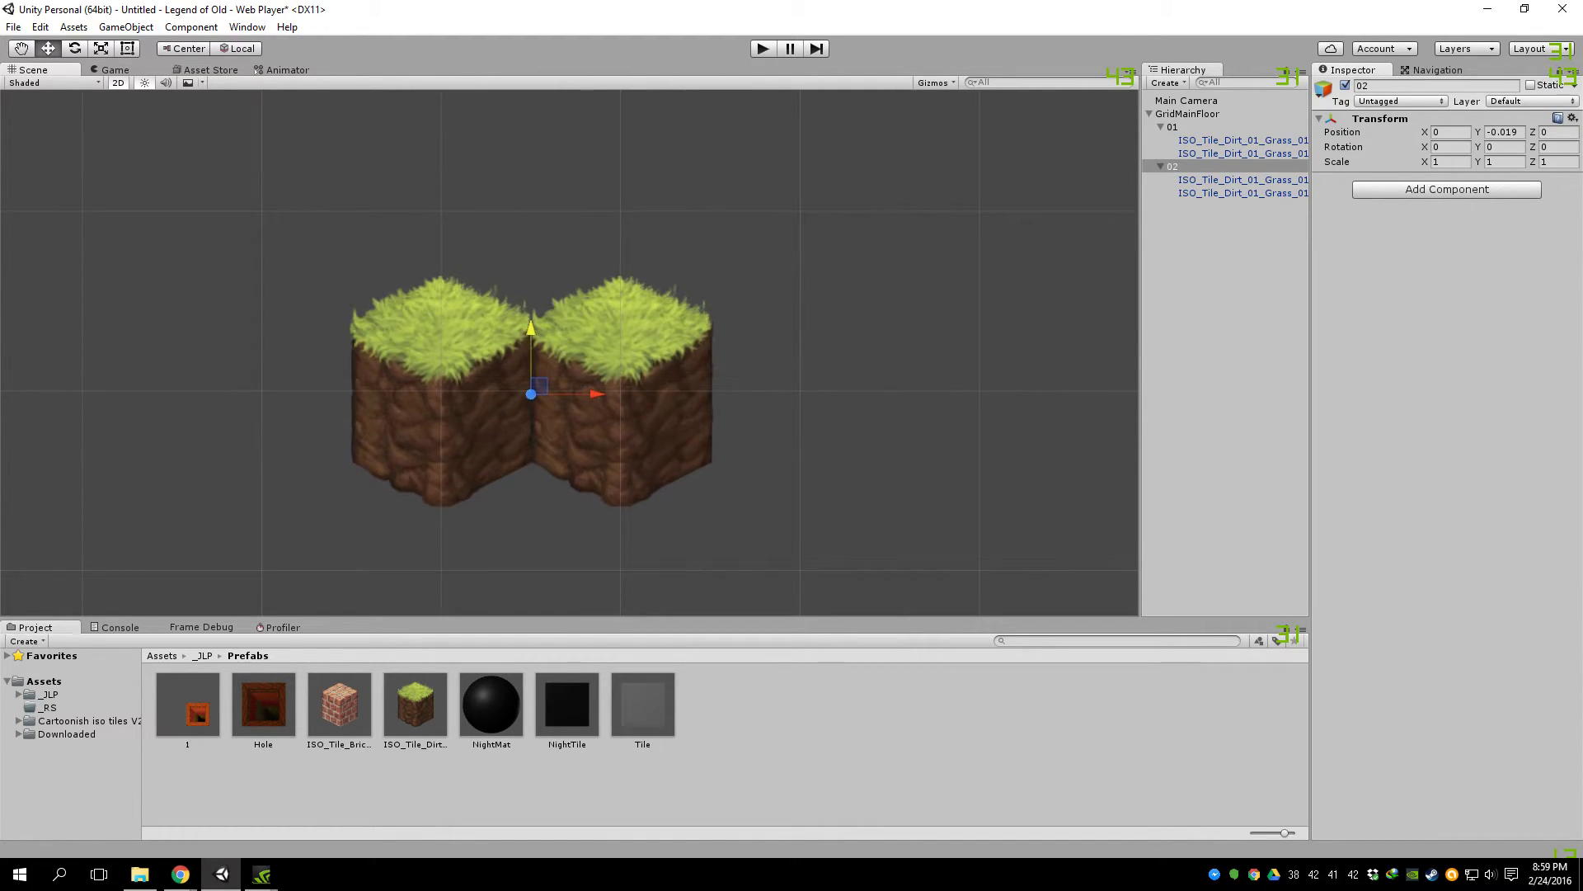
click(1503, 132)
text(0)
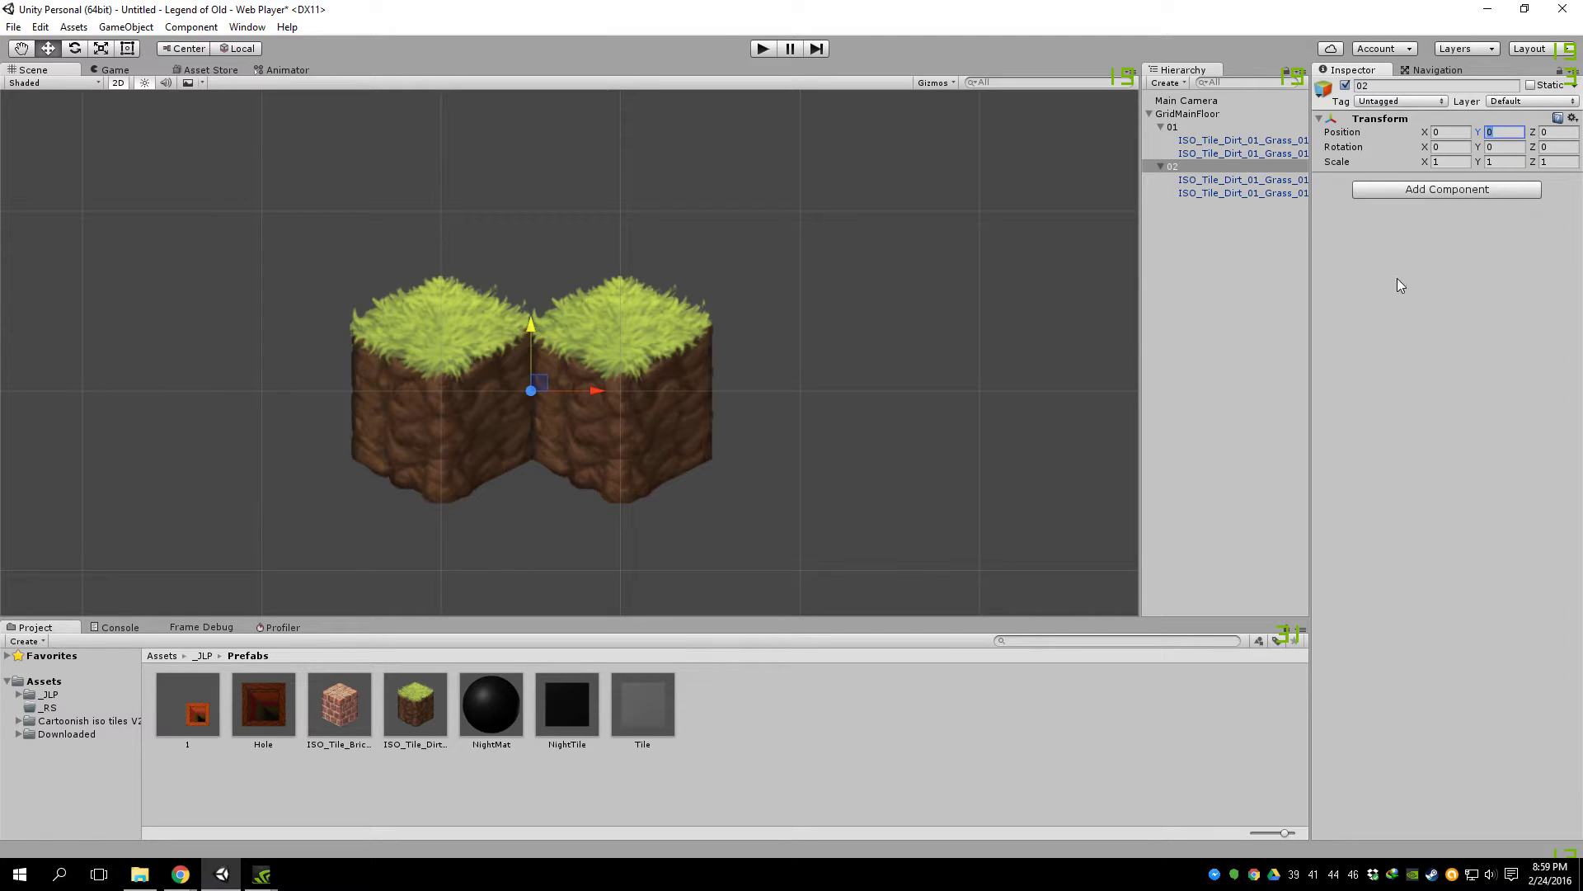
text(.25)
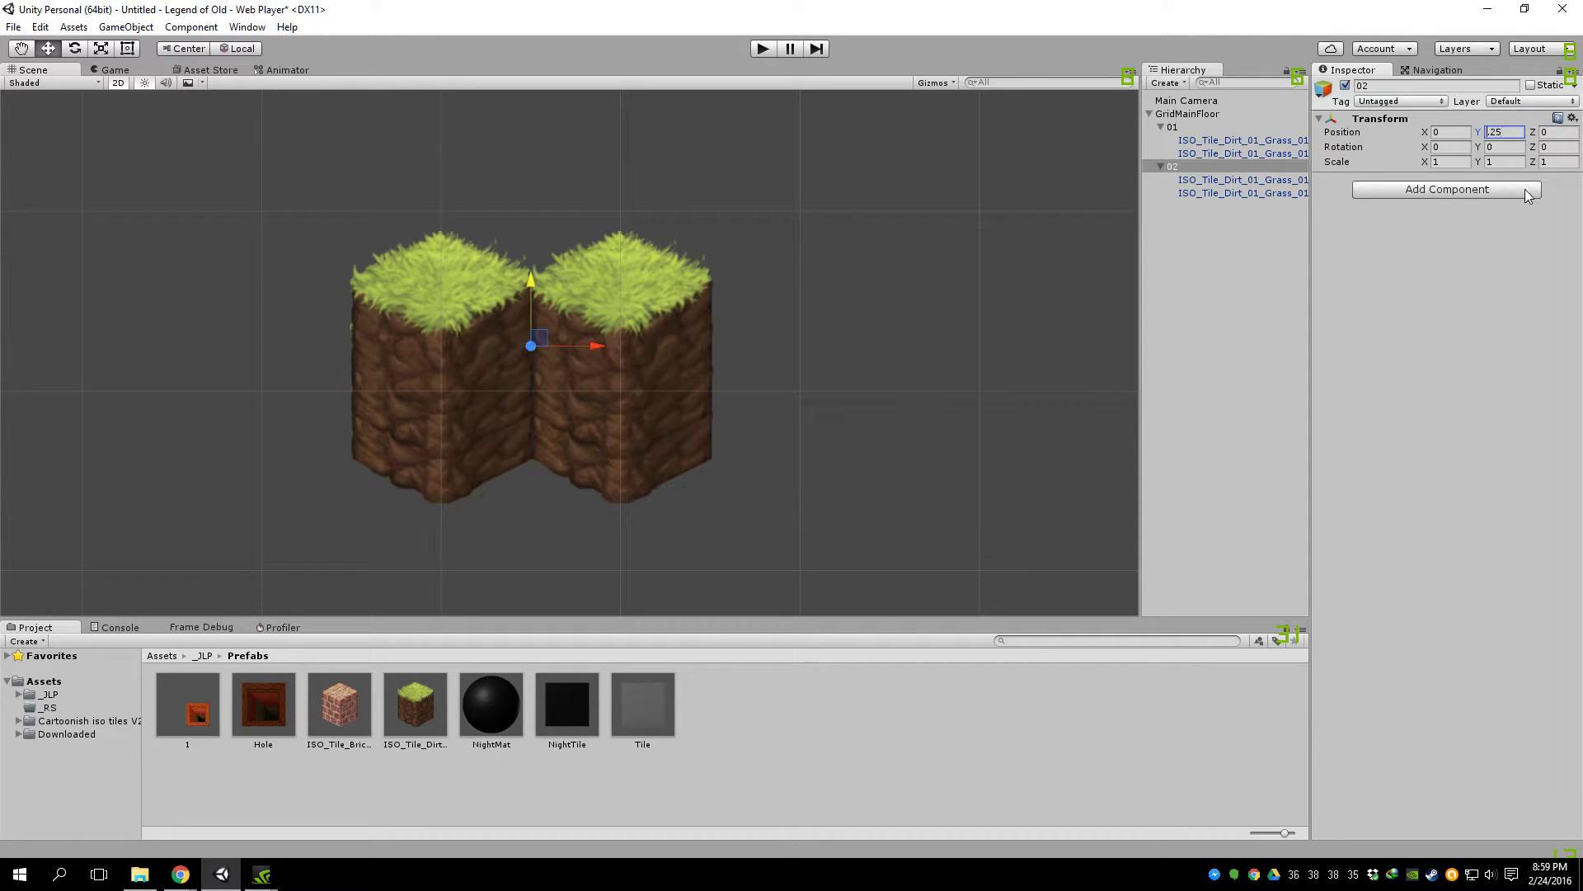
key(Return)
click(1458, 133)
text(.5)
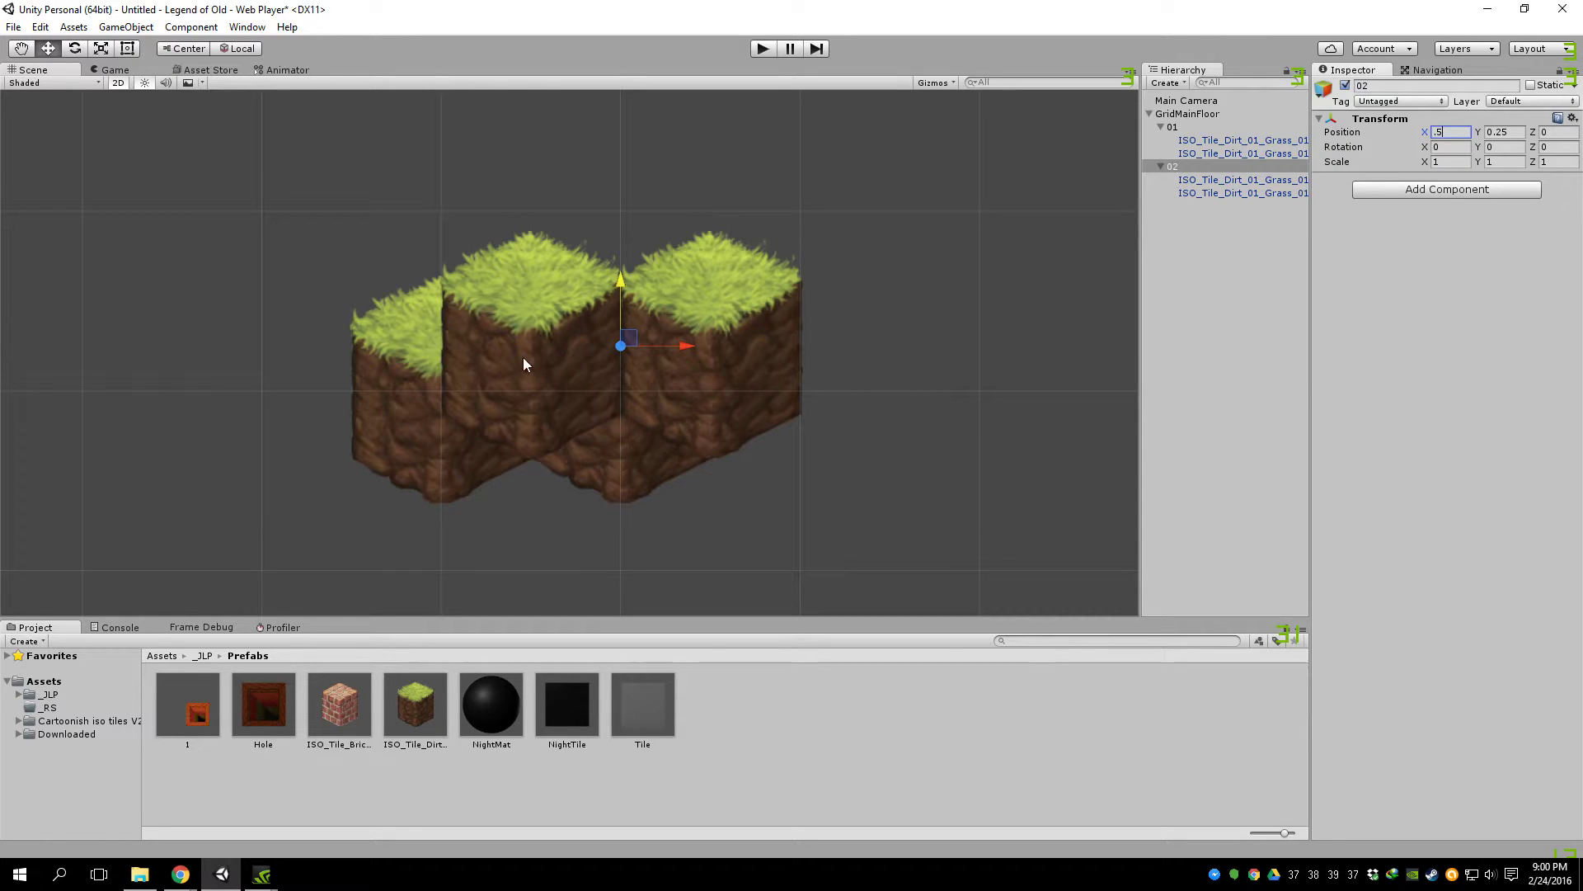
key(Tab)
key(Tab)
double_click(1562, 130)
text(0.01)
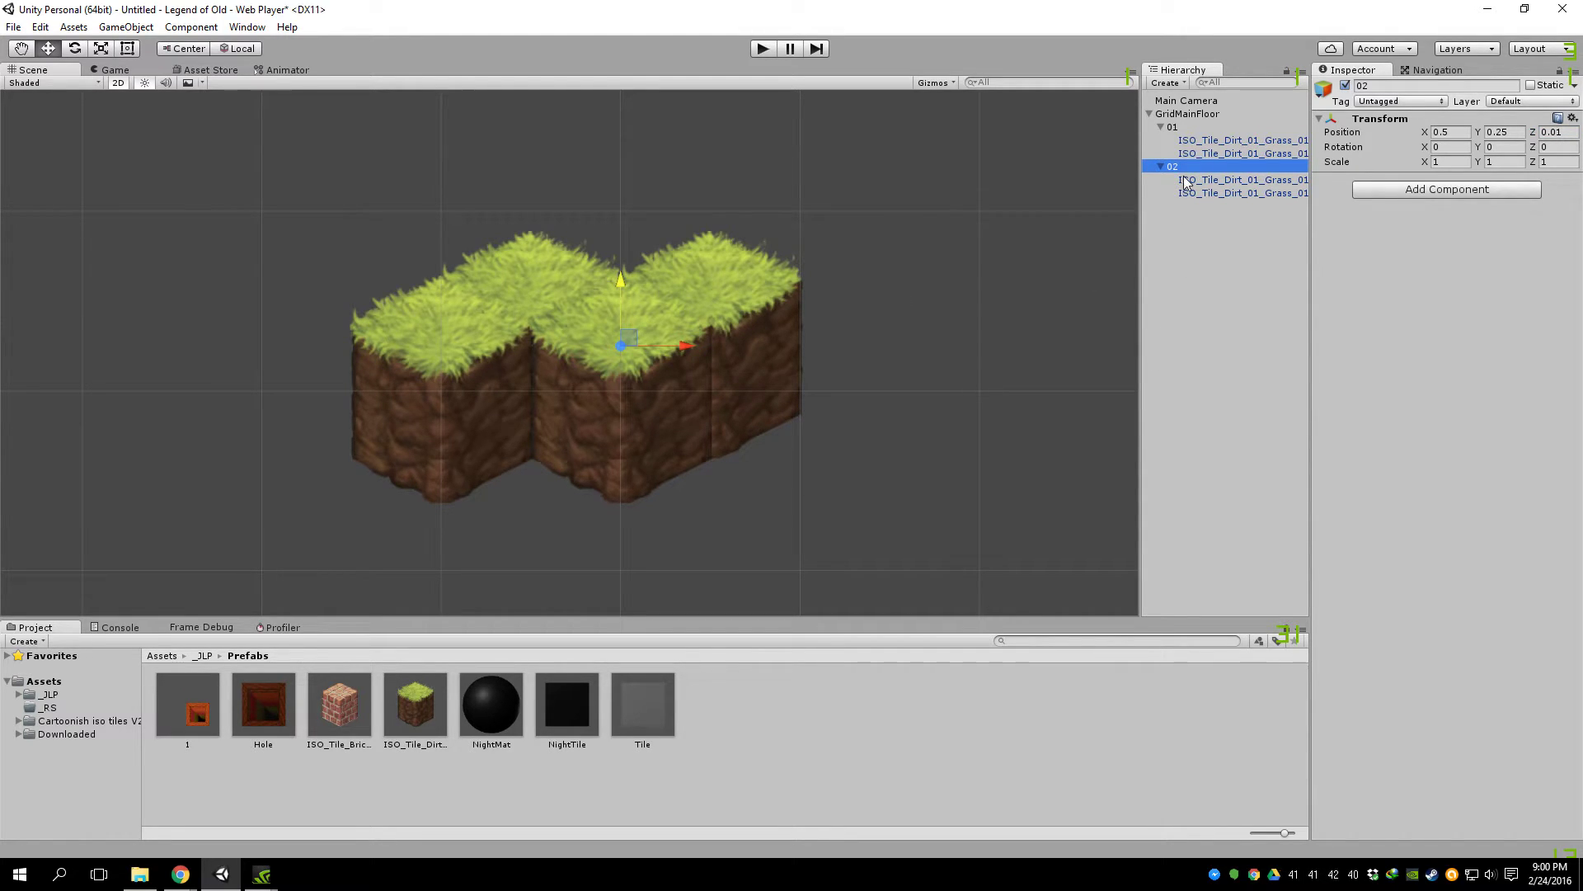
Step: Duplicate row 02, rename the copy 03, and expand it
key(ctrl+d)
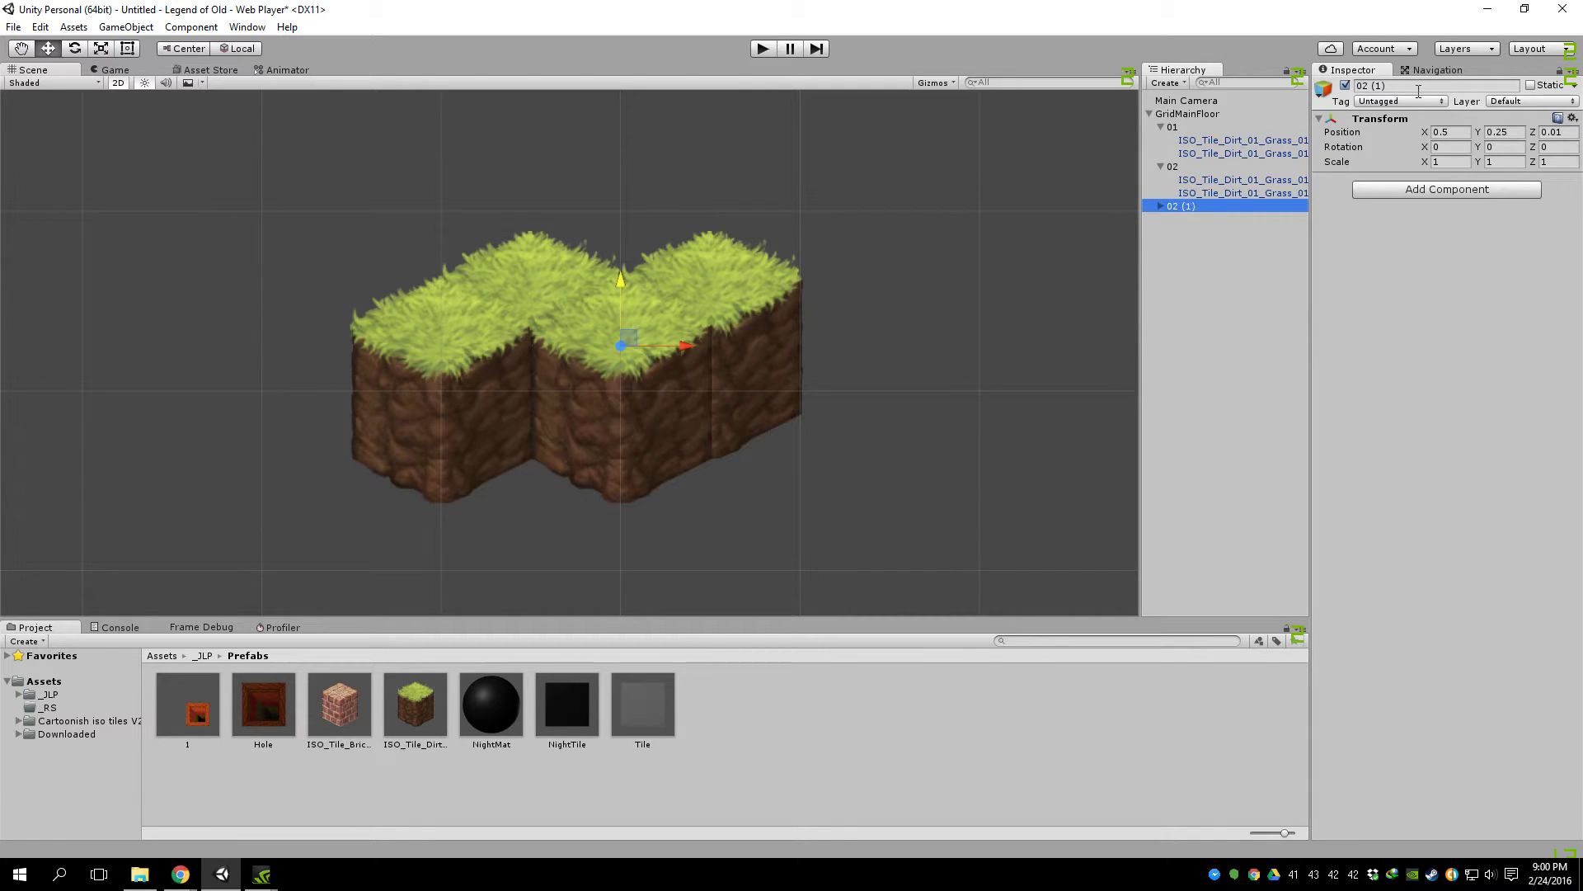
click(1402, 85)
text(03)
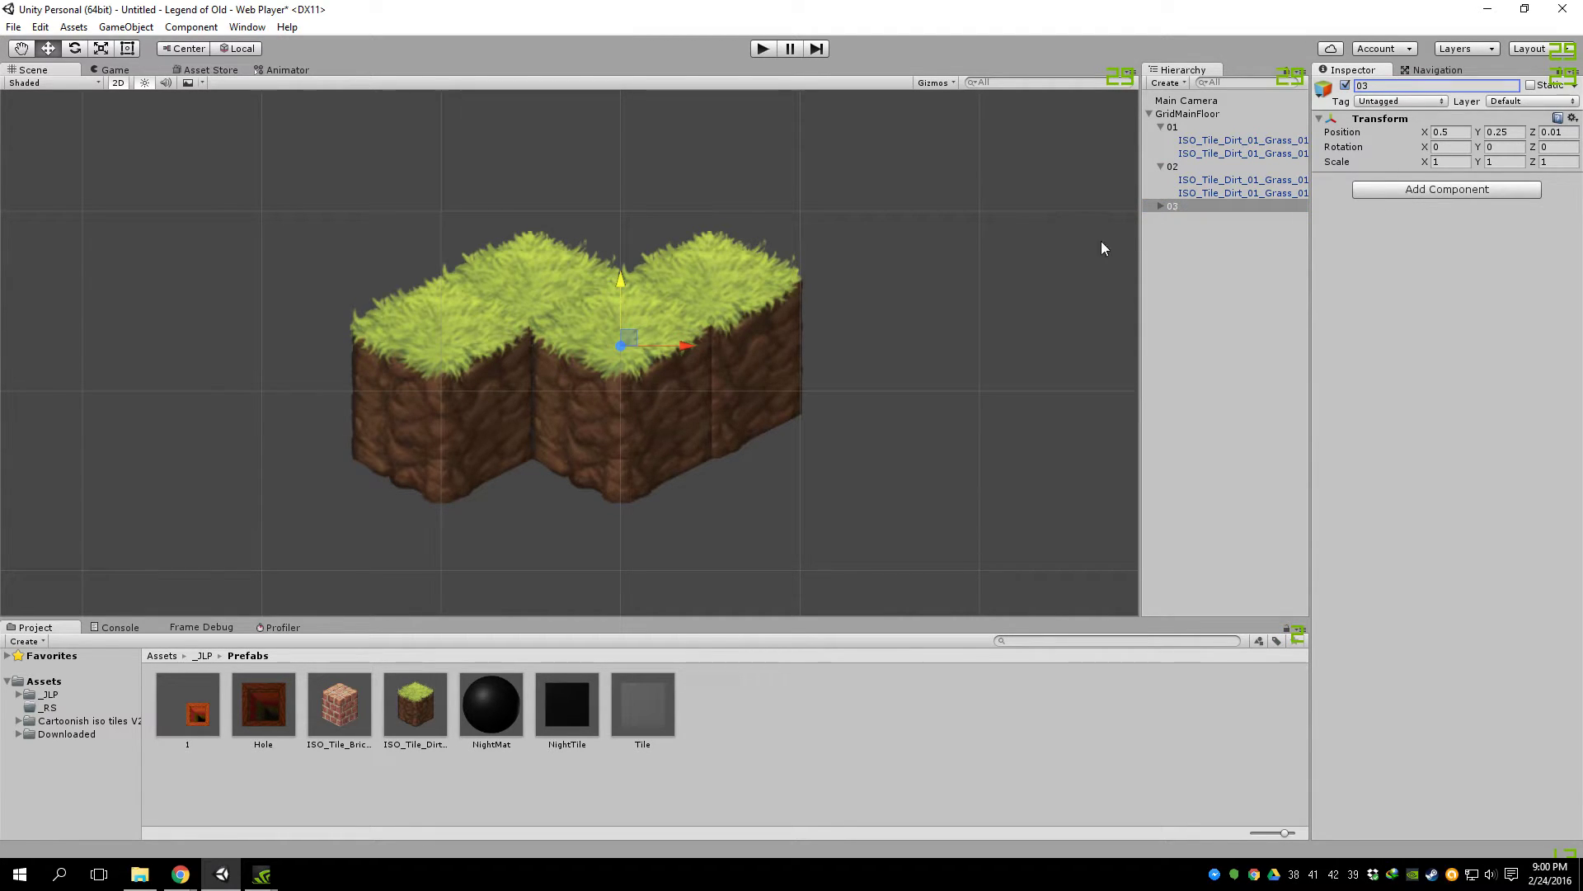
click(1162, 206)
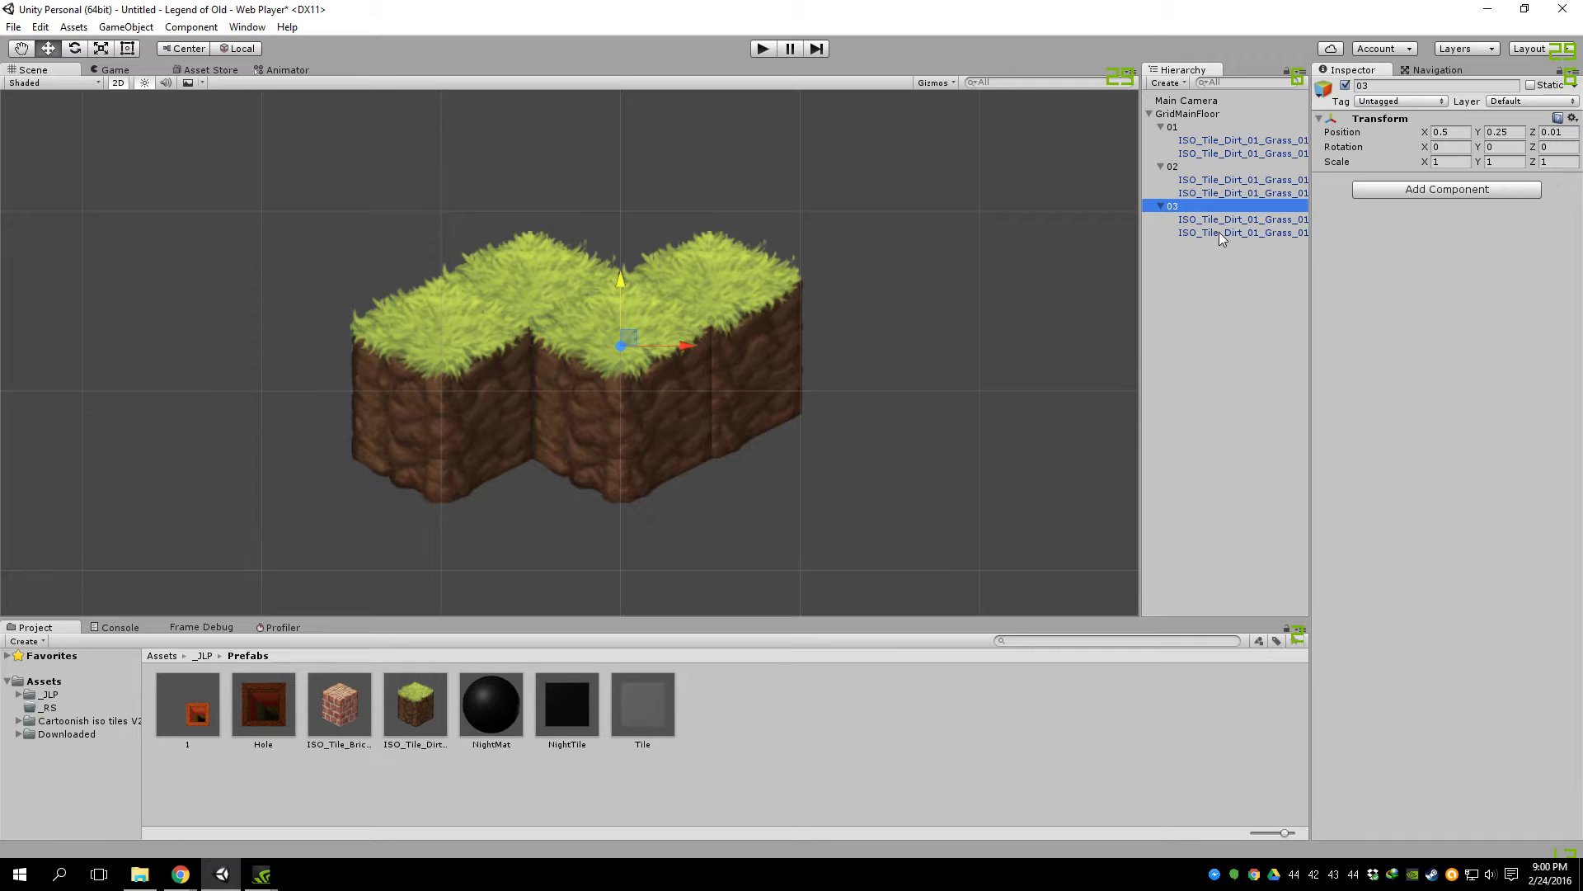
Step: Set row 03's position to X 0, Y 0.5, Z 0.02
click(1450, 131)
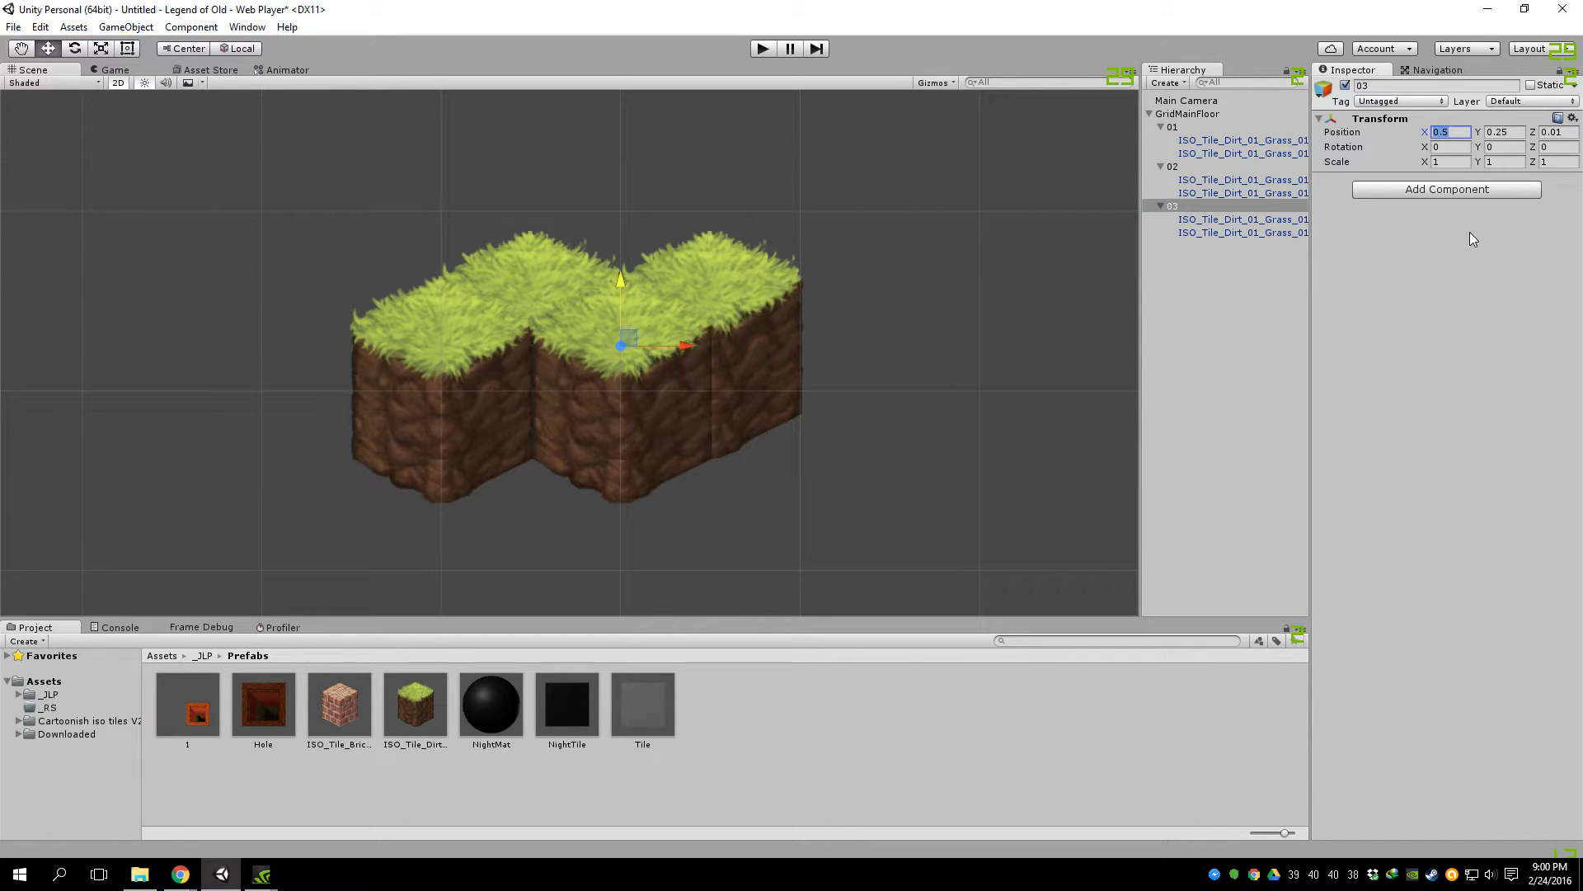
text(0)
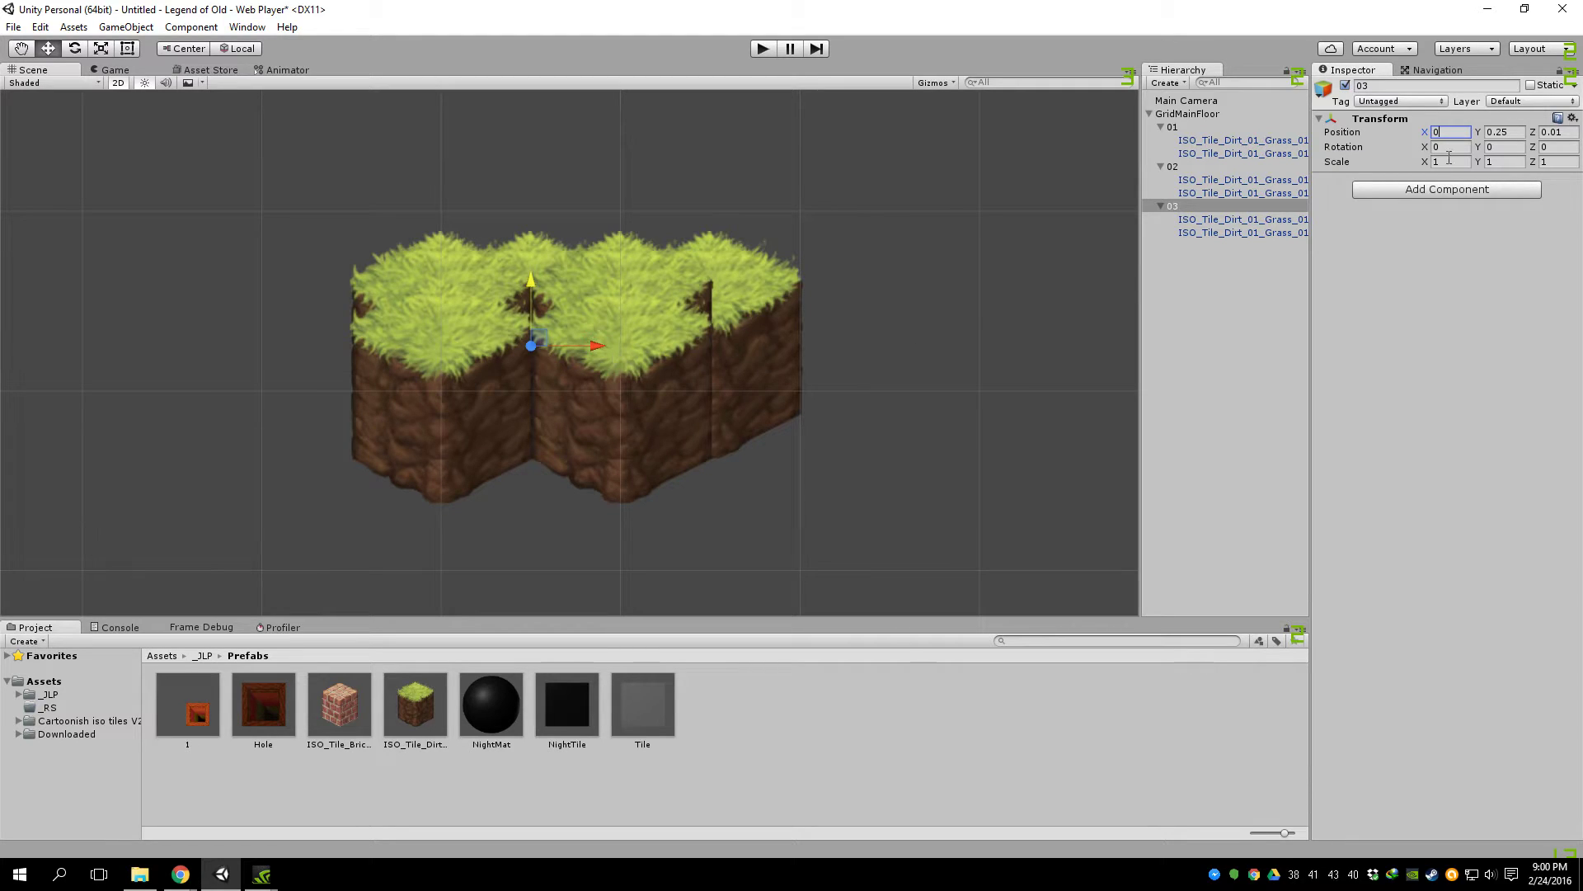
click(1501, 132)
text(0.)
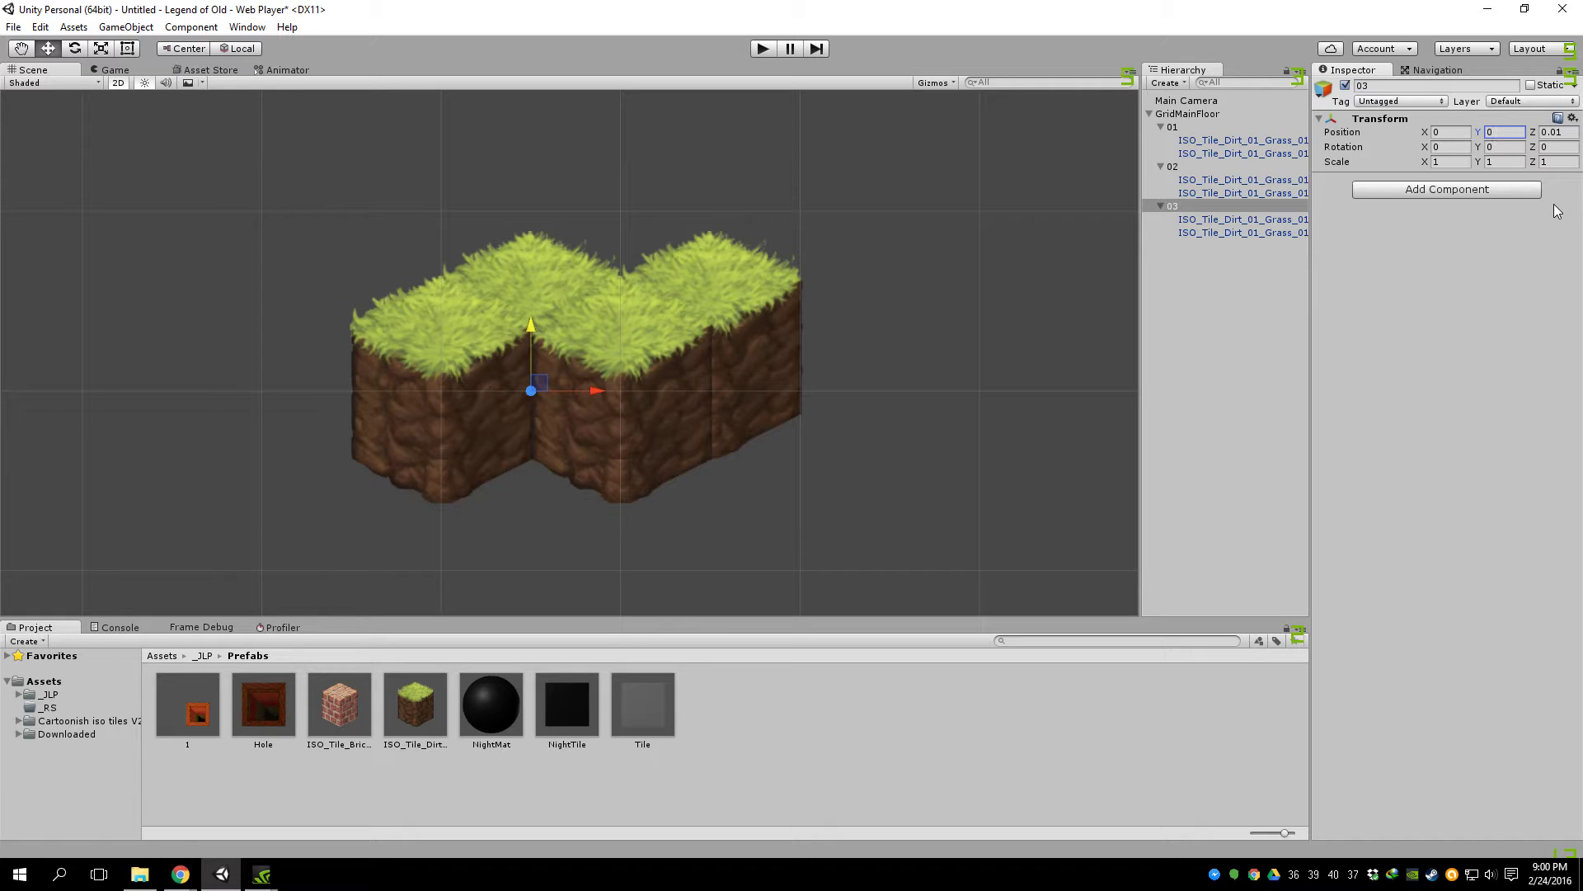
key(Return)
text(.5)
click(1560, 135)
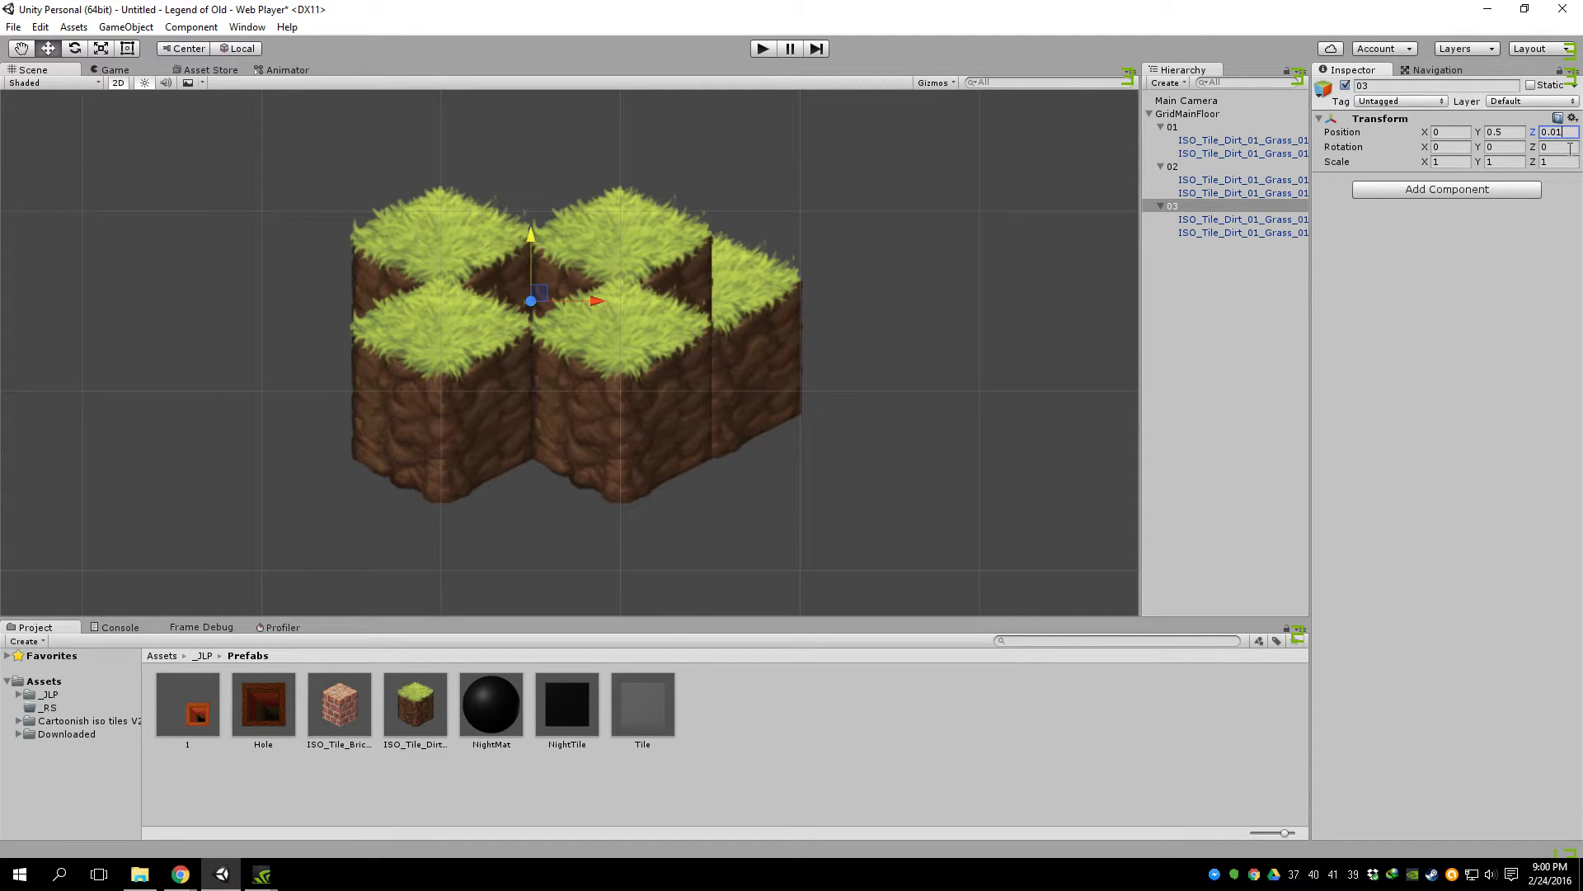
key(BackSpace)
text(2)
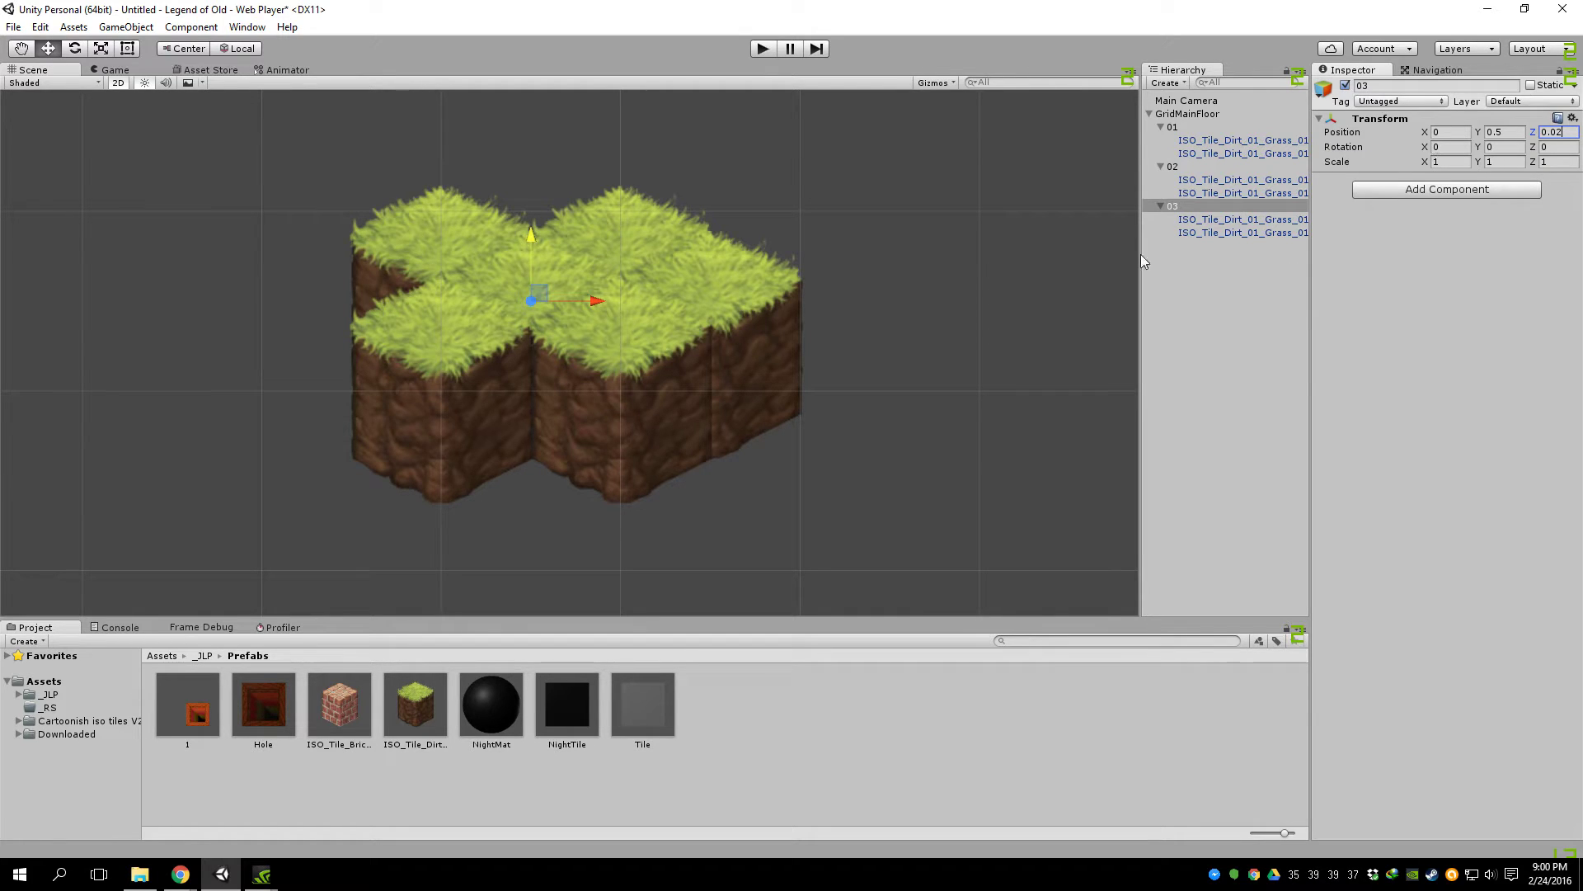
middle_drag(551, 259, 488, 359)
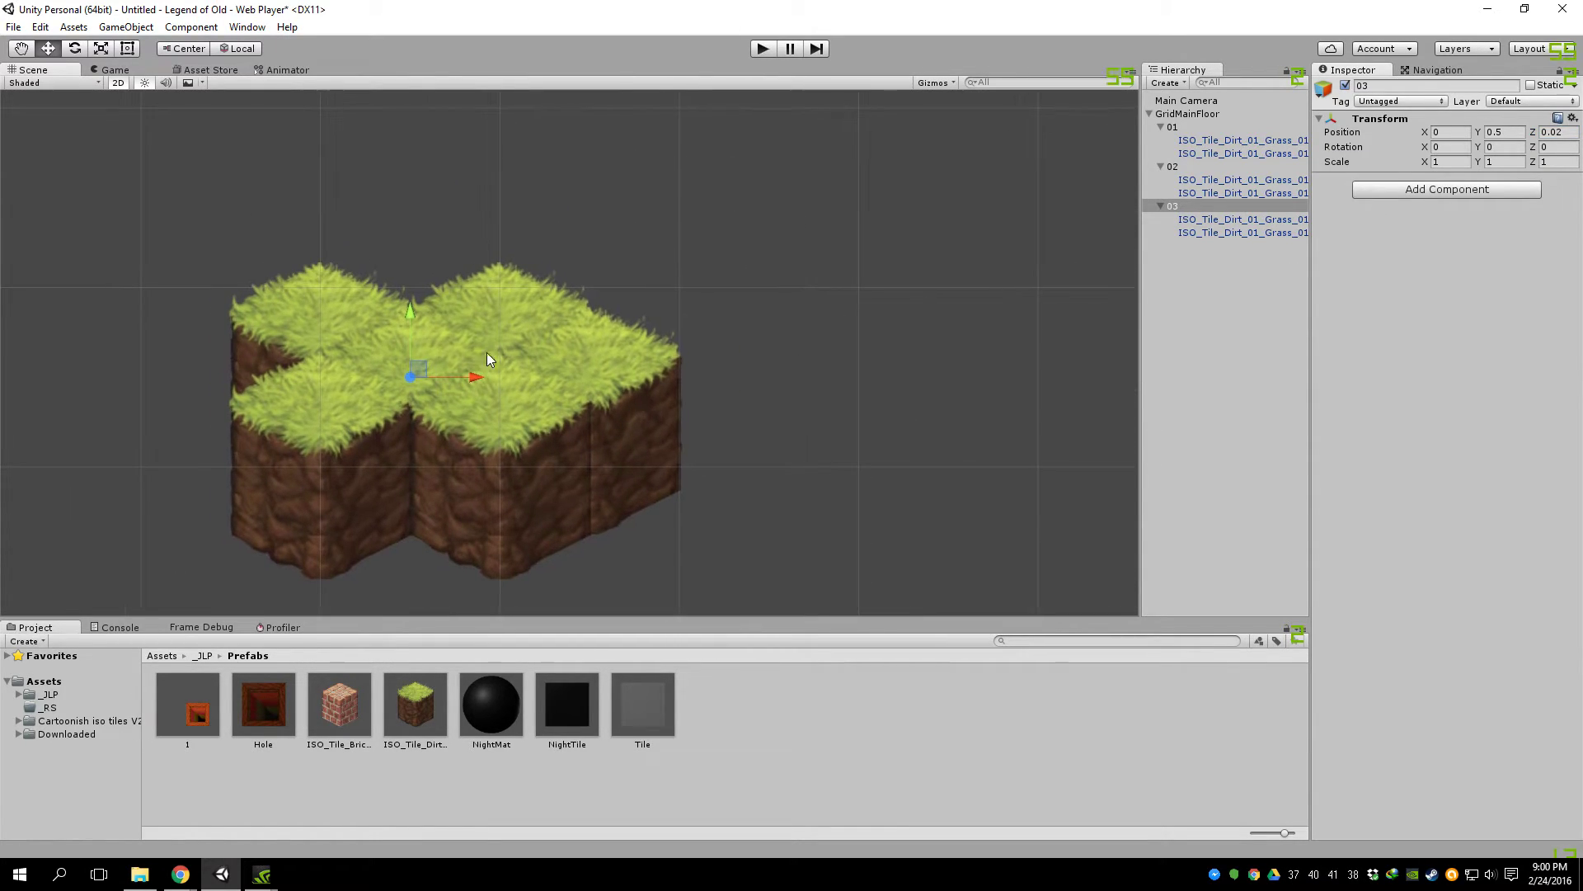
Step: Duplicate row 03 into row 03 (1), typing 04 as a name, and expand it
click(1177, 207)
key(ctrl+d)
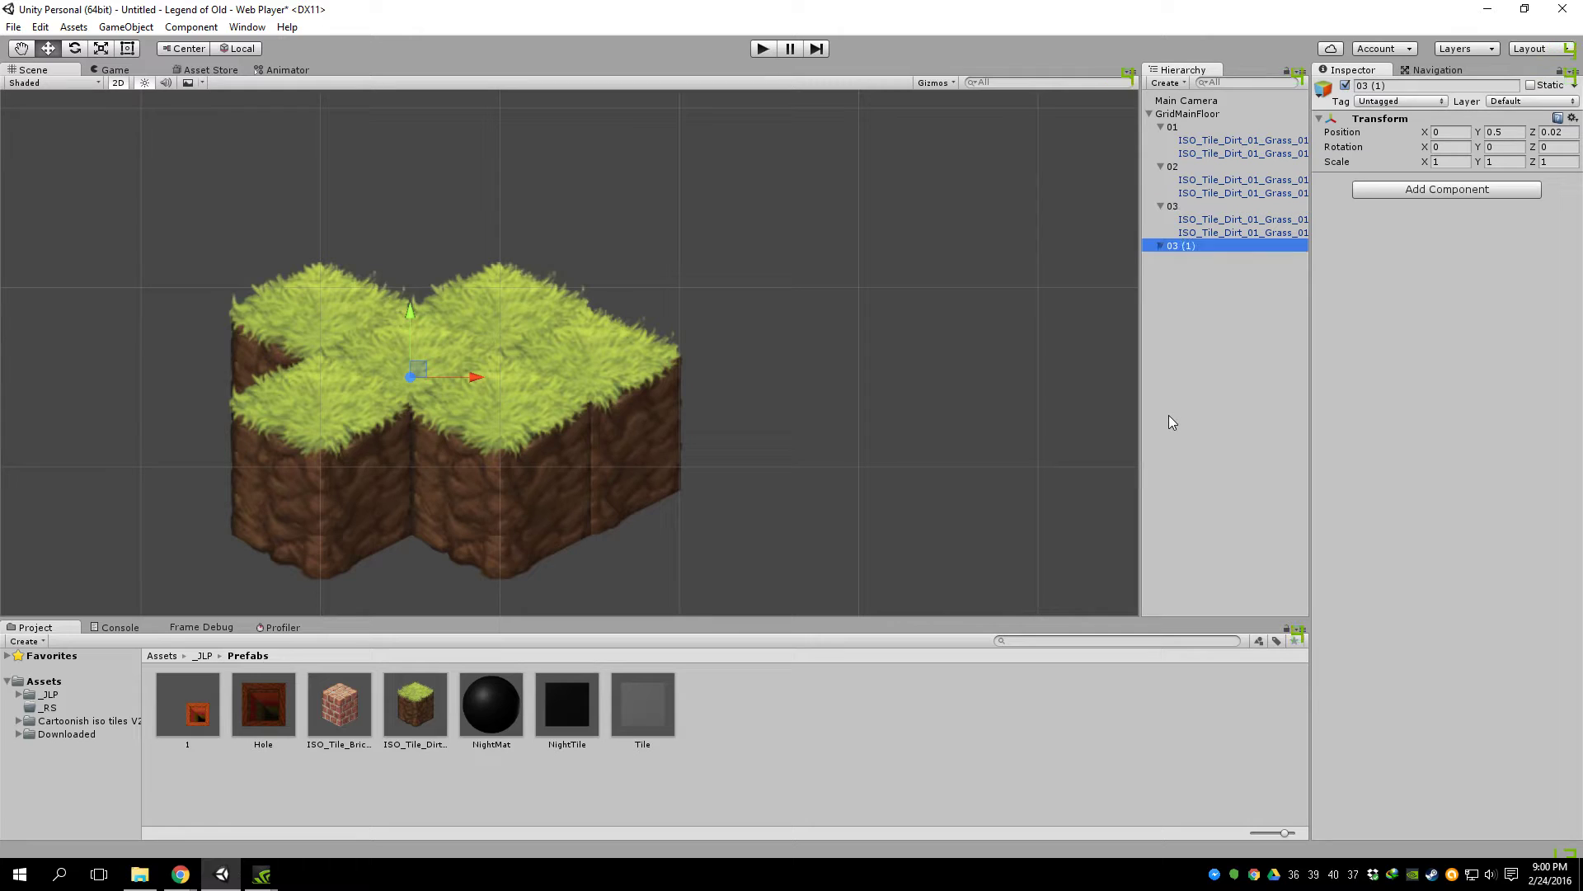
click(1400, 87)
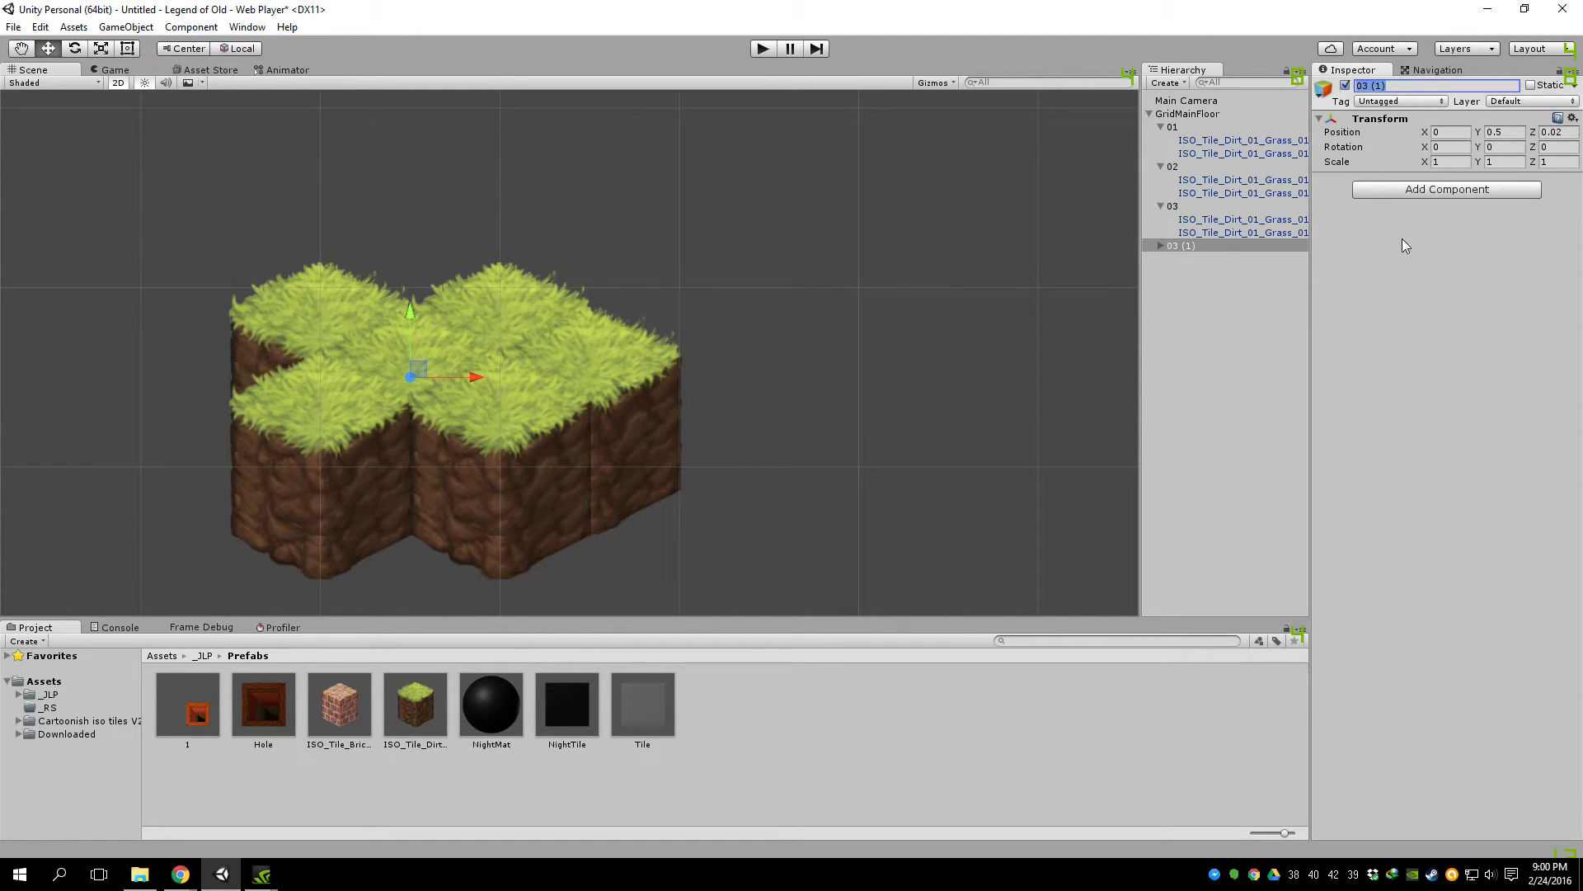
text(04)
click(1175, 246)
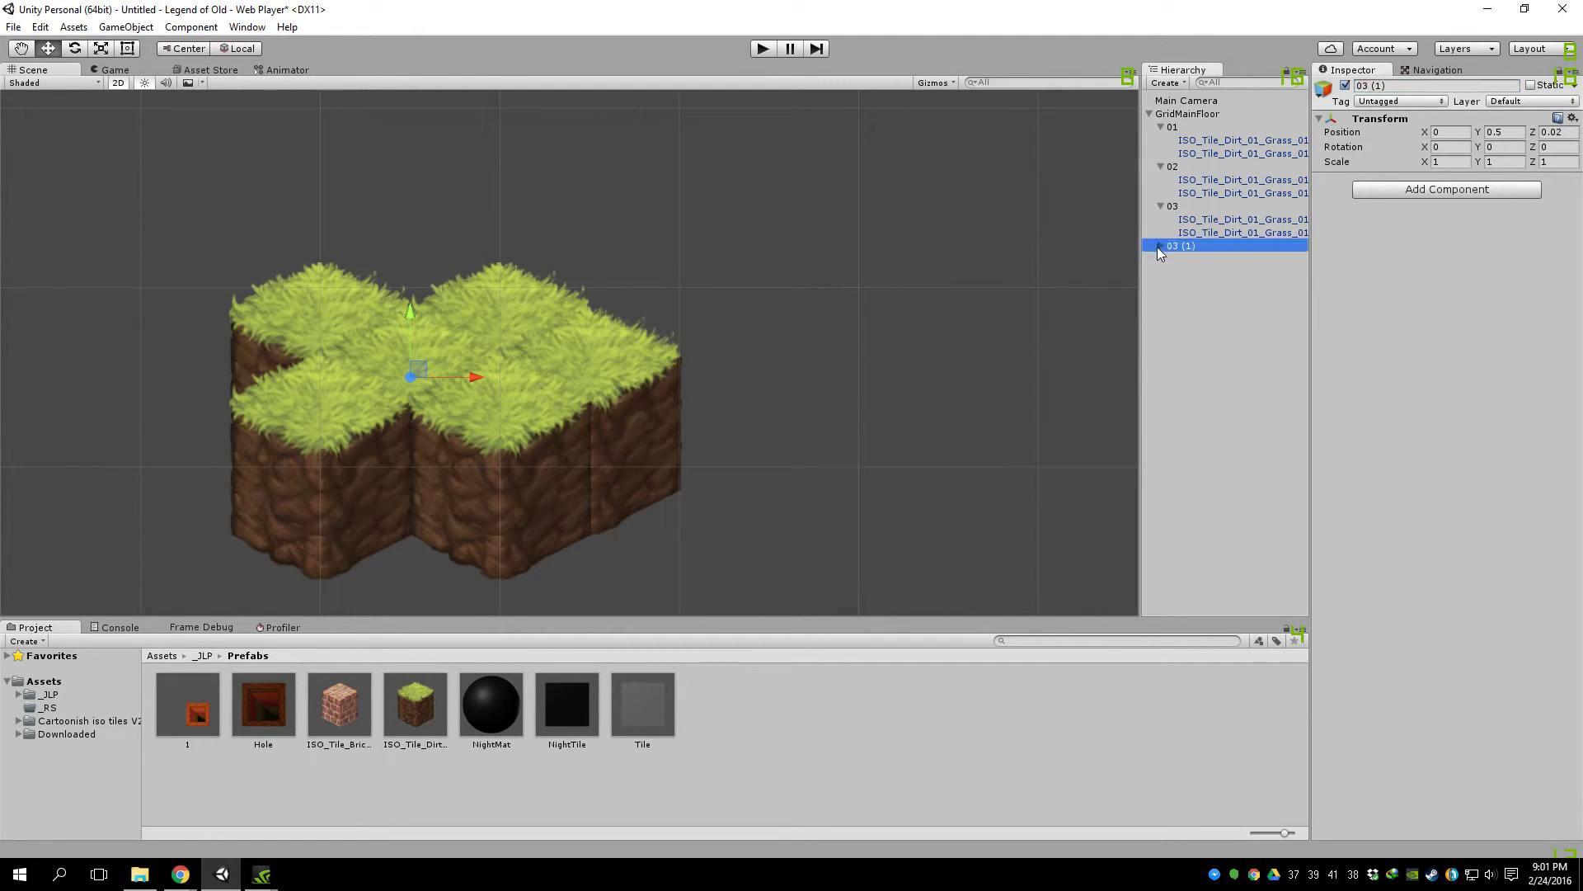
click(1160, 246)
click(1230, 259)
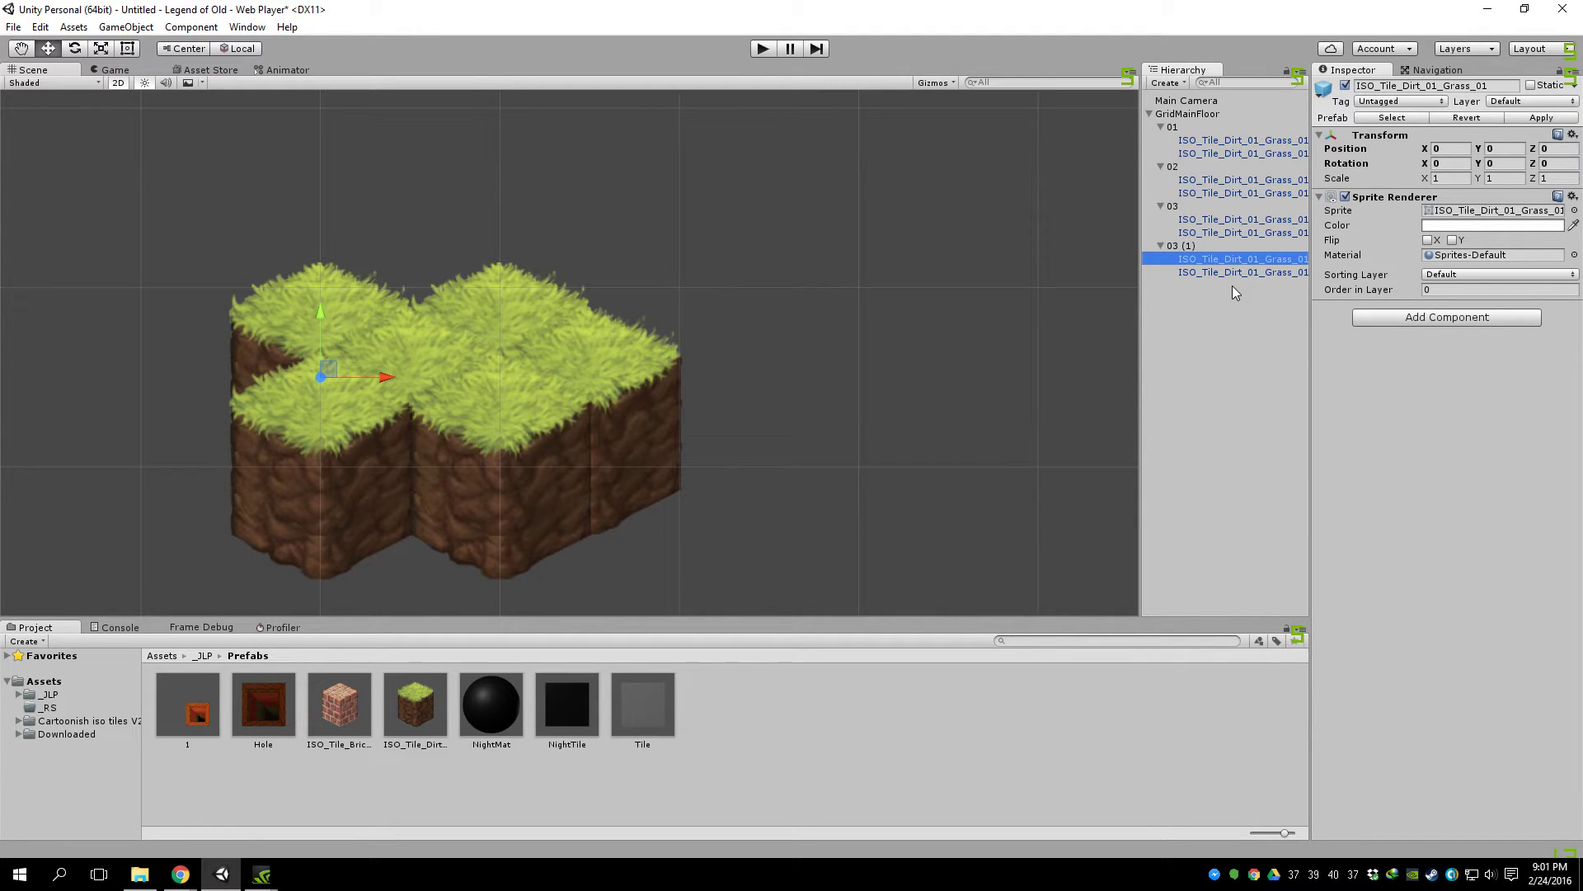
click(1187, 246)
Step: Set row 03 (1)'s position to X 0.5, Y 0.75, Z 0.03
click(1452, 132)
text(.5)
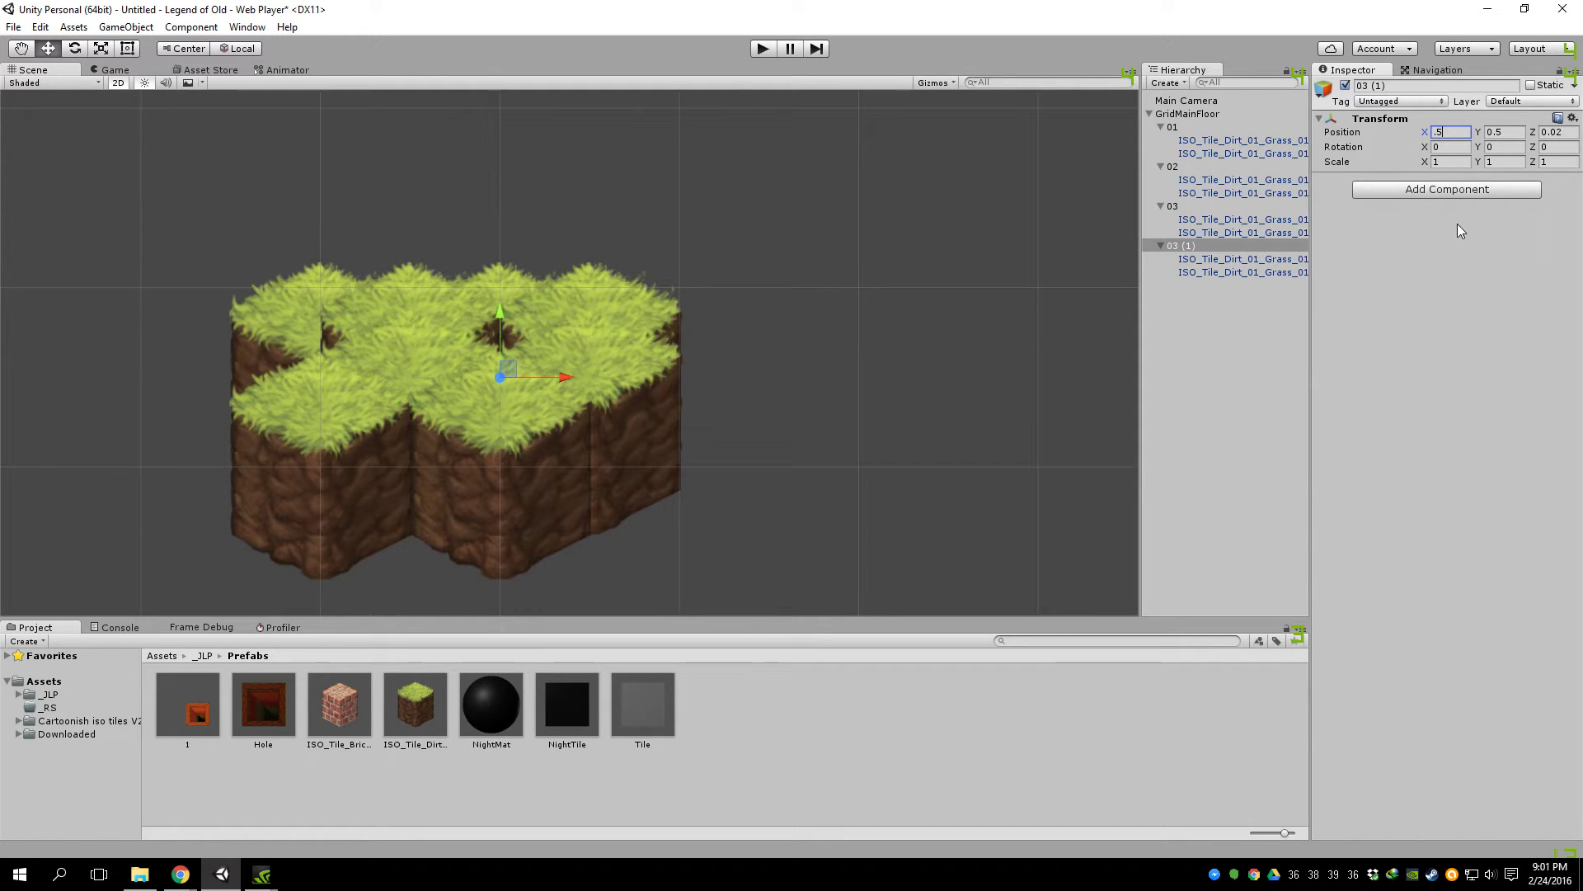
click(1555, 132)
key(BackSpace)
text(3)
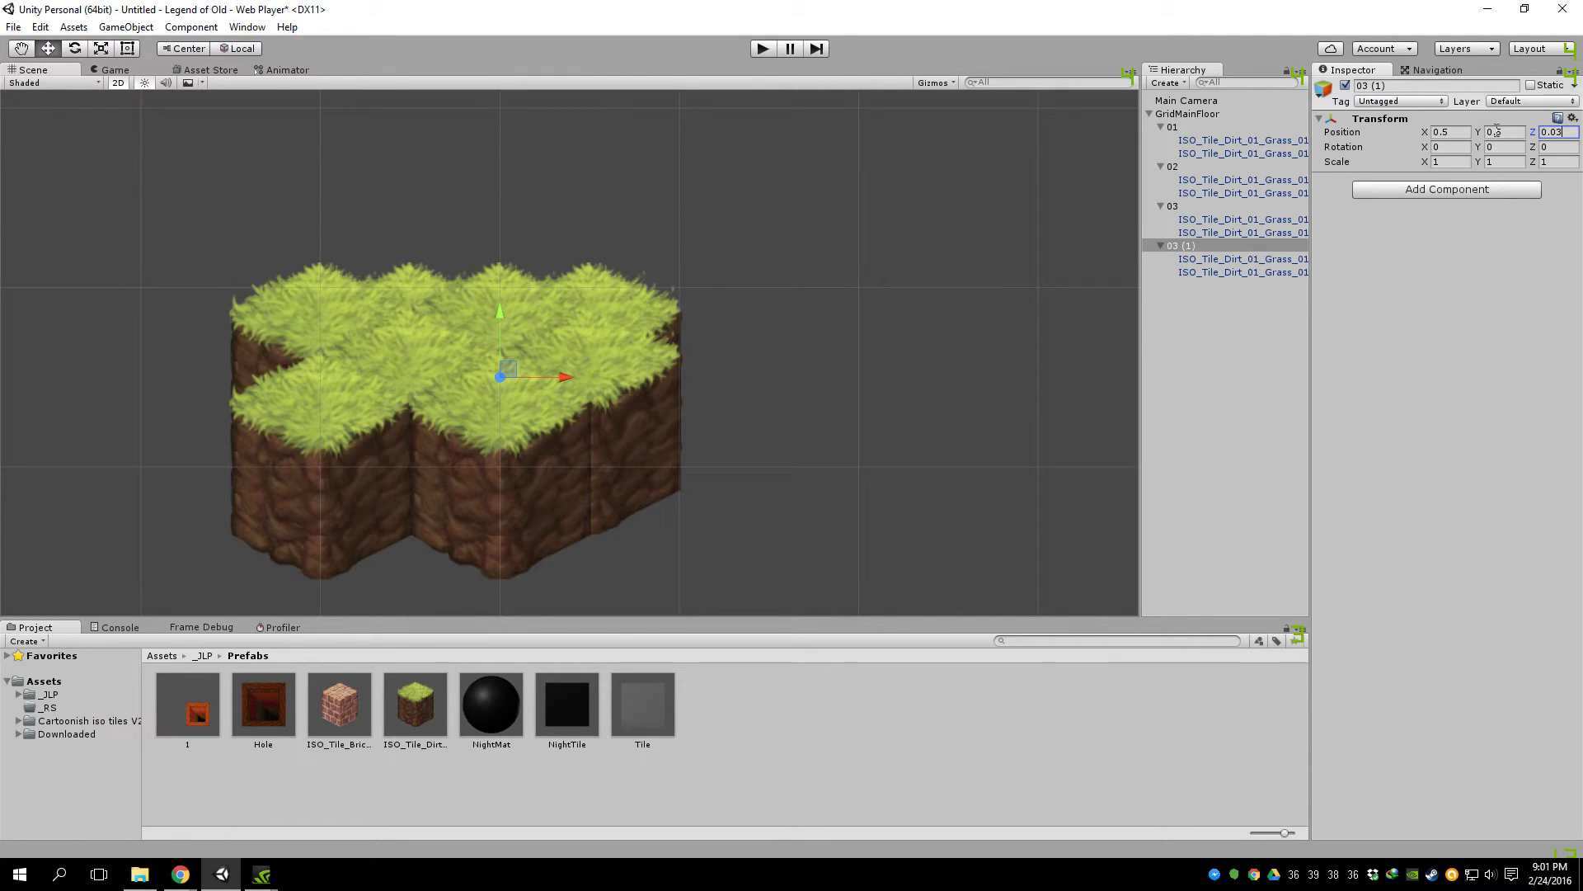
click(1503, 132)
text(.75)
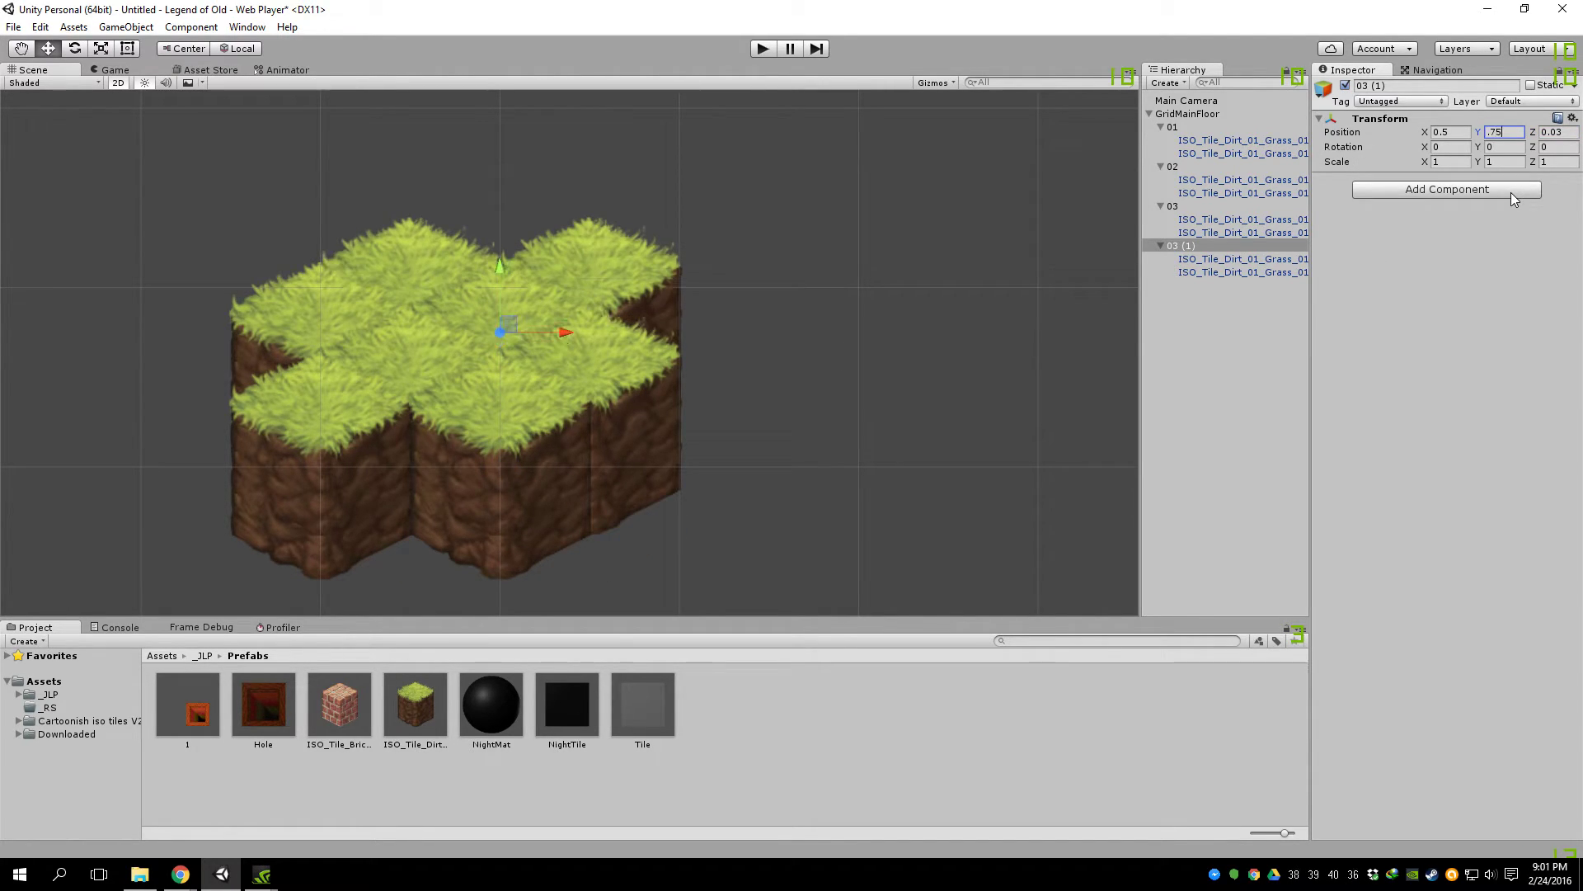
middle_drag(793, 414, 761, 455)
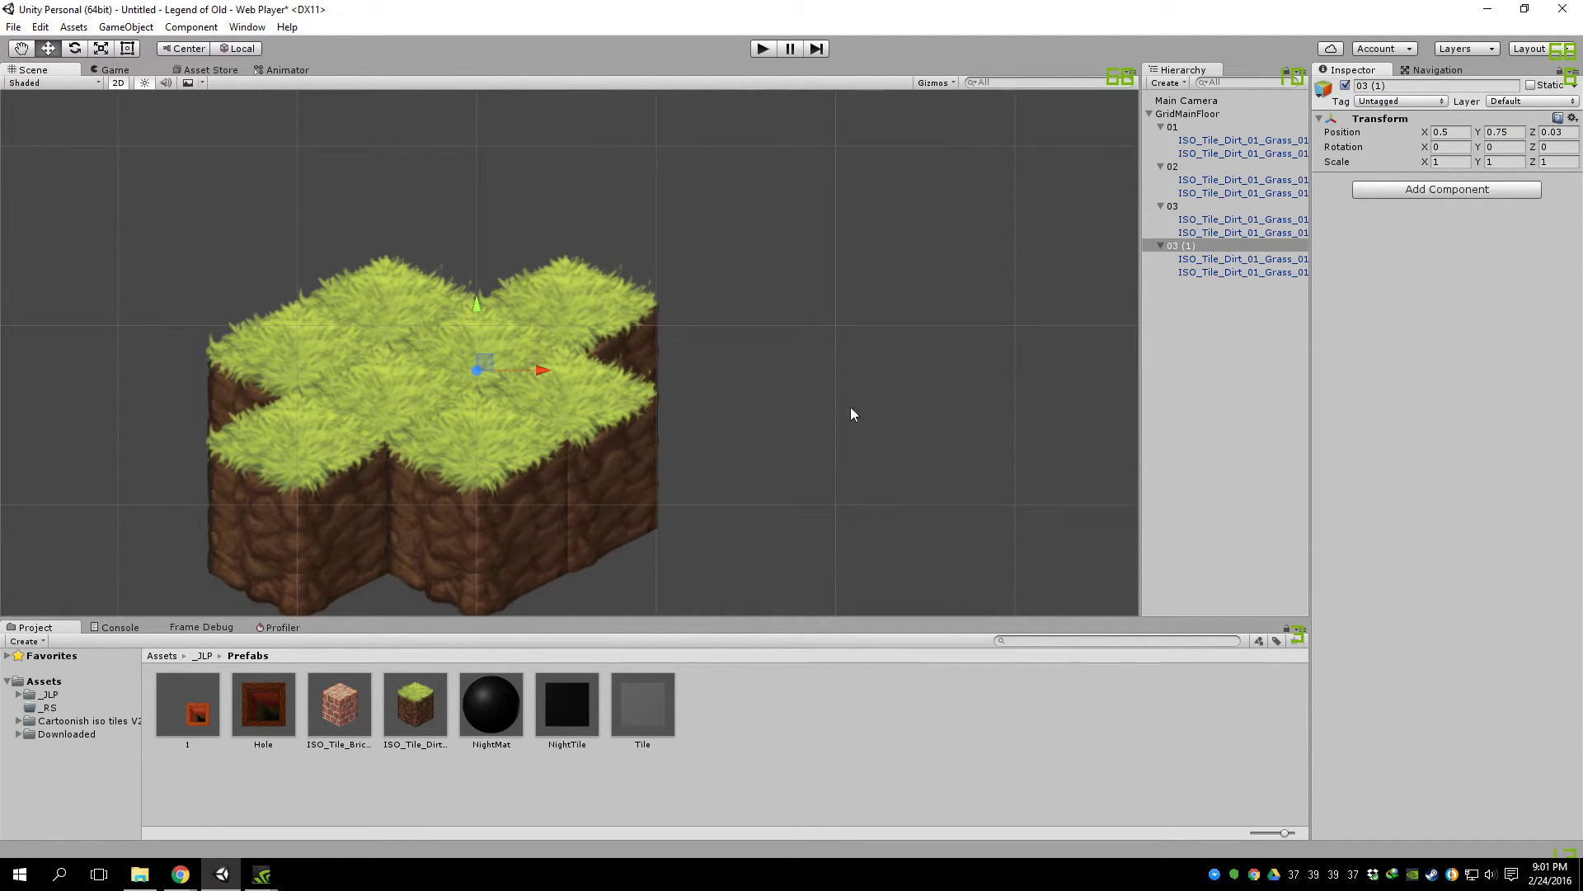
click(1188, 246)
Step: Duplicate the row repeatedly to create copies 03 (2) through 03 (9)
key(ctrl+d)
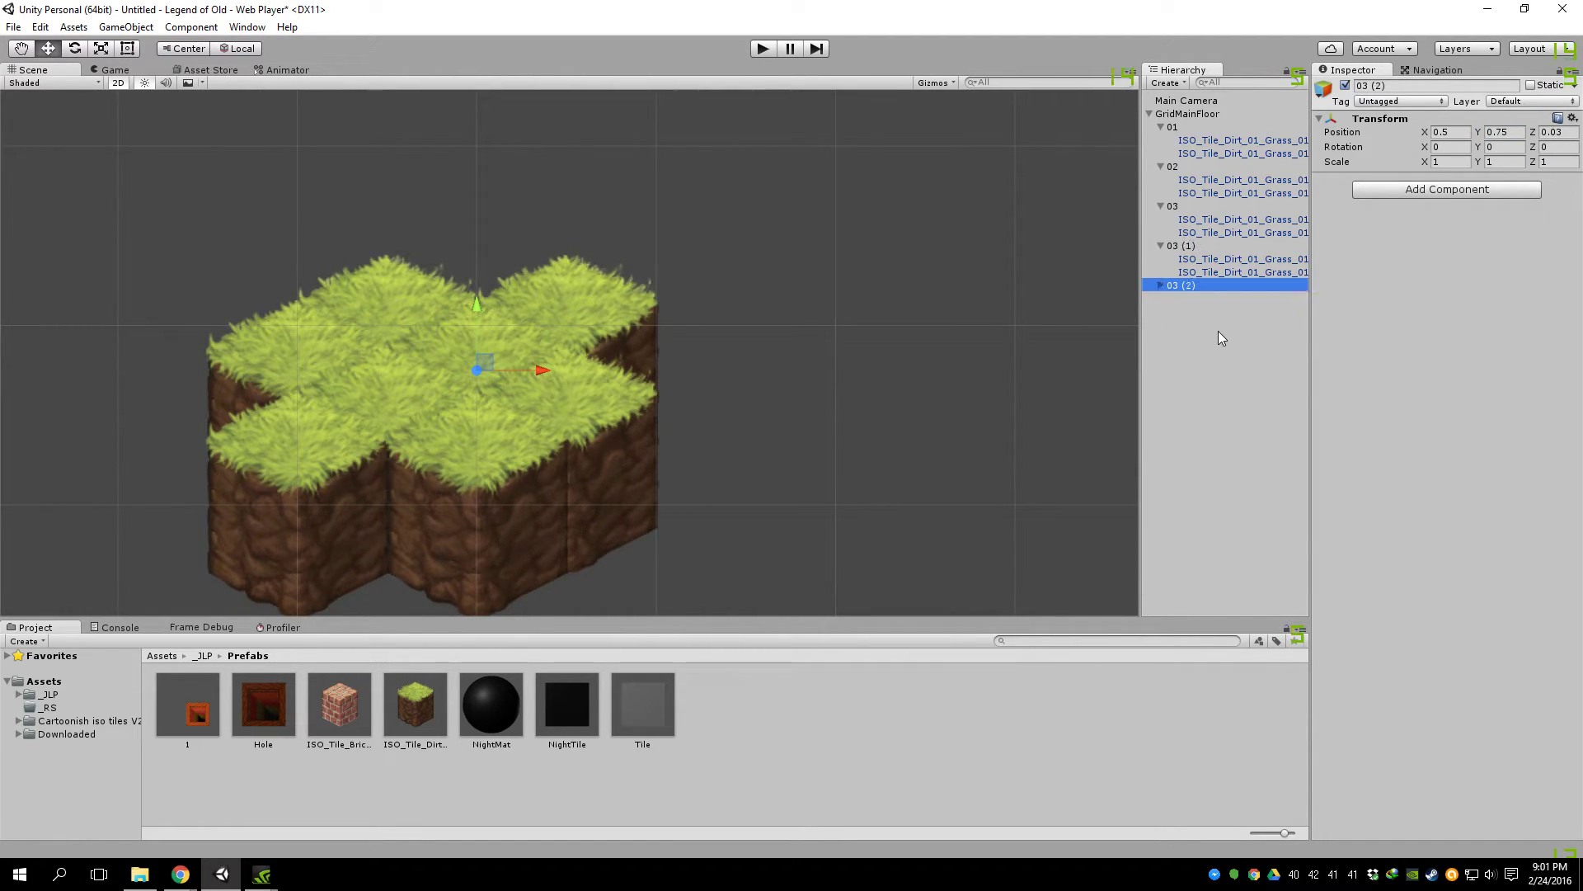
click(1448, 132)
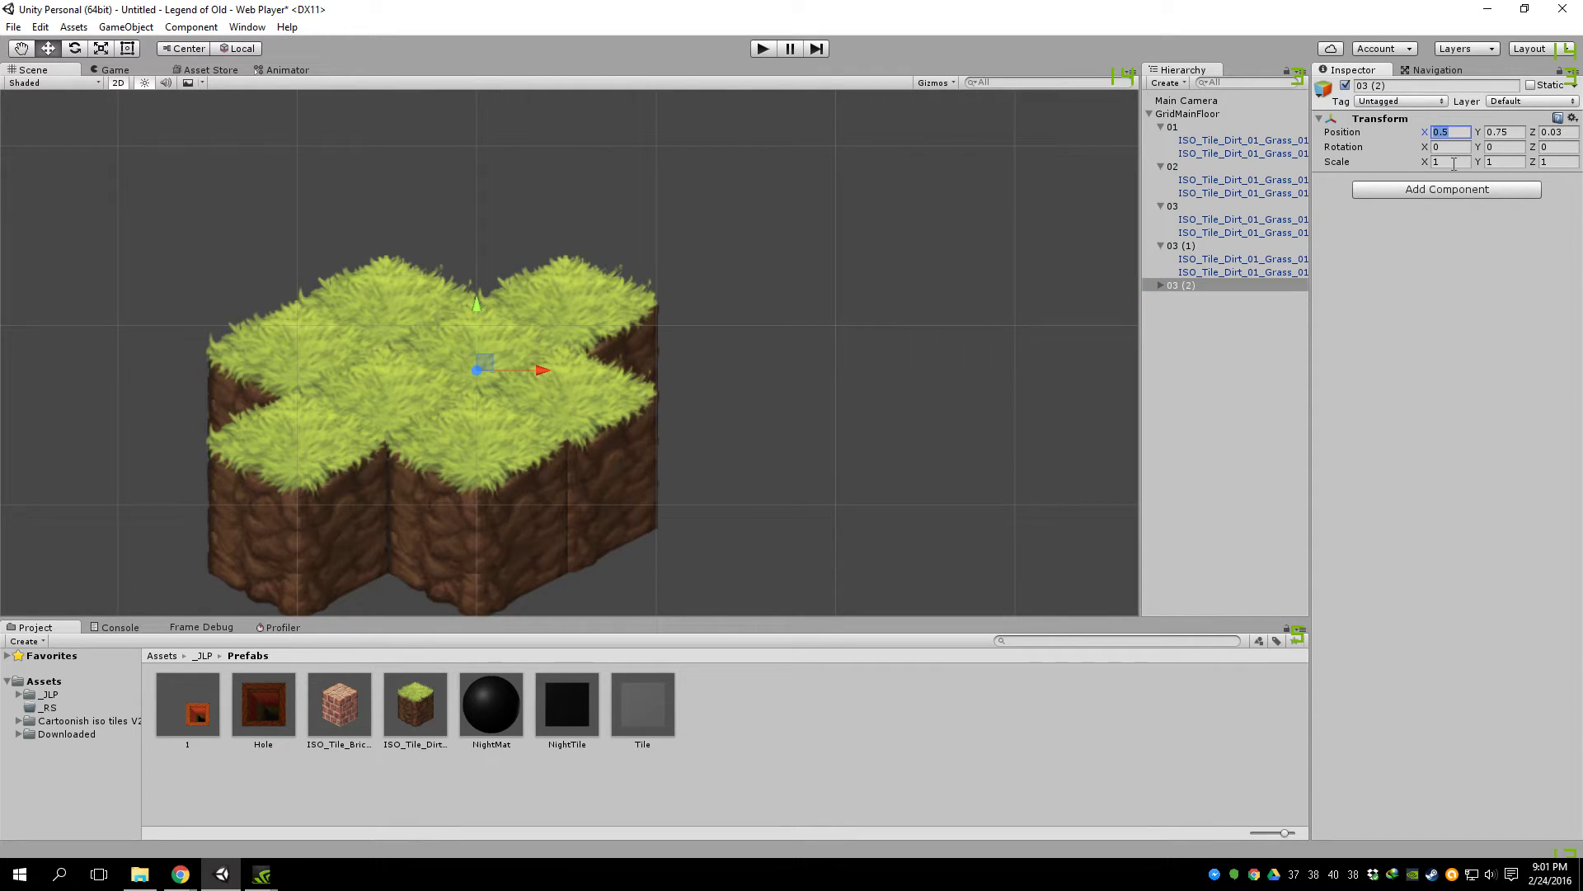
click(1241, 285)
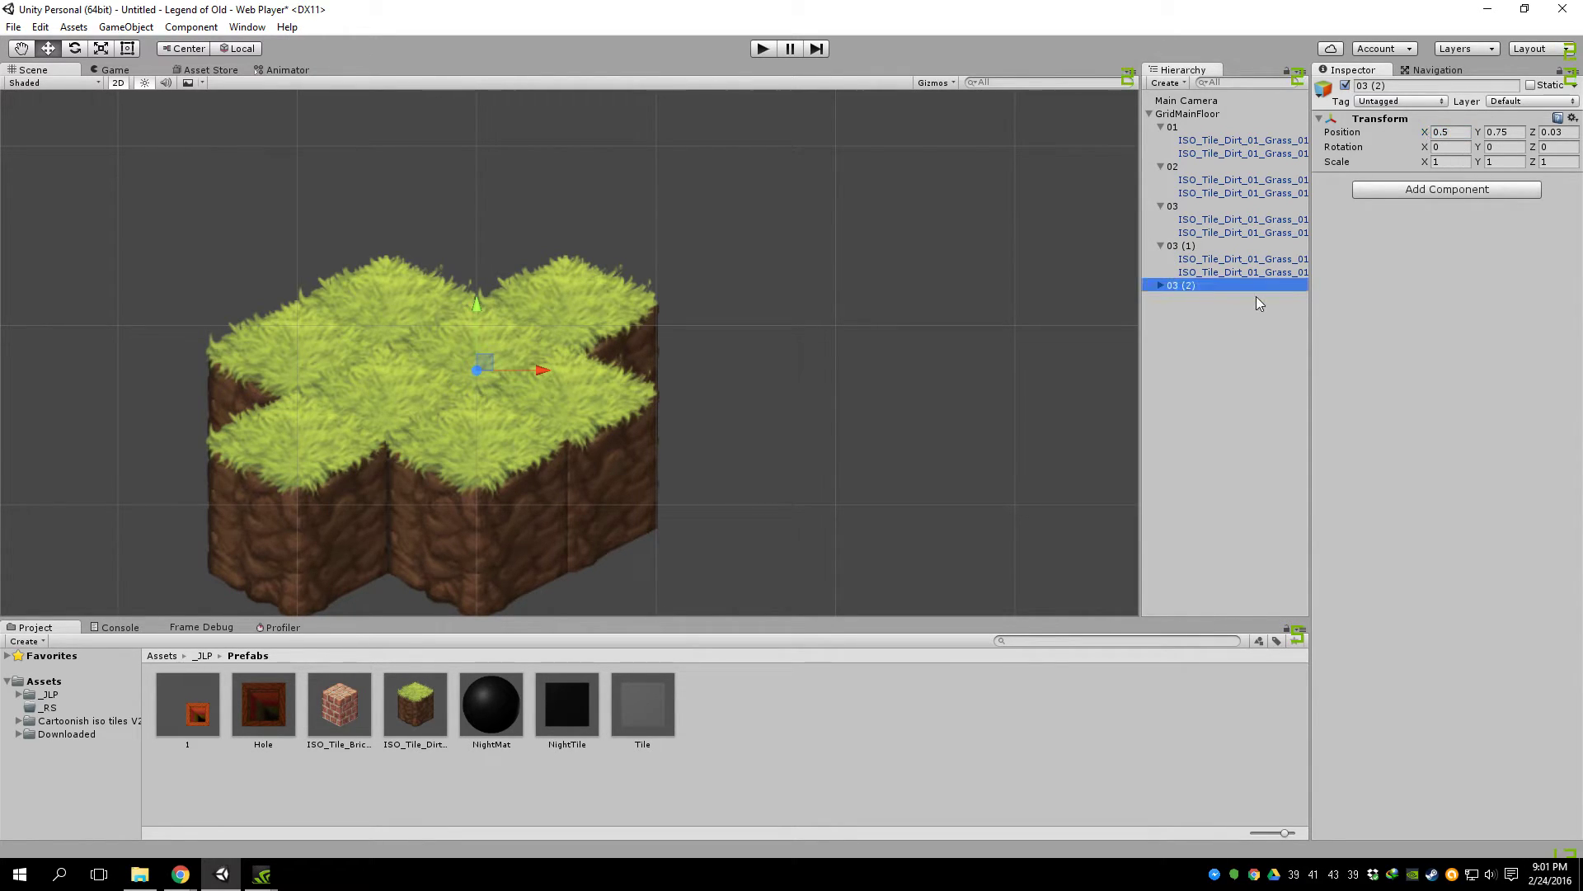
key(ctrl+d)
key(ctrl+d)
key(ctrl+d)
key(ctrl+d)
key(ctrl+d)
key(ctrl+d)
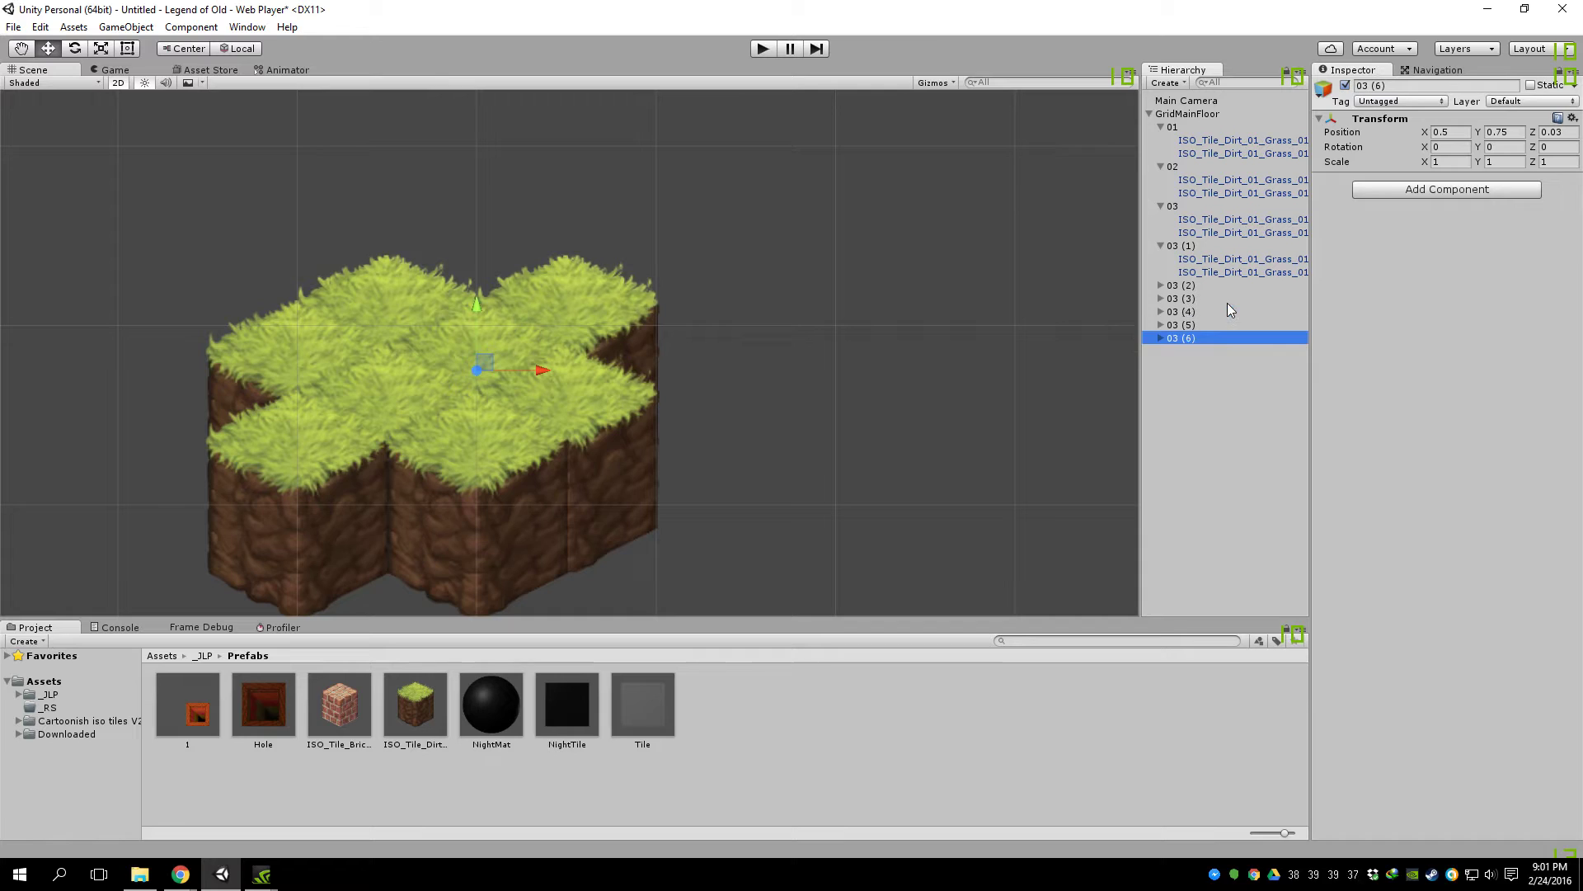
key(ctrl+d)
click(1194, 286)
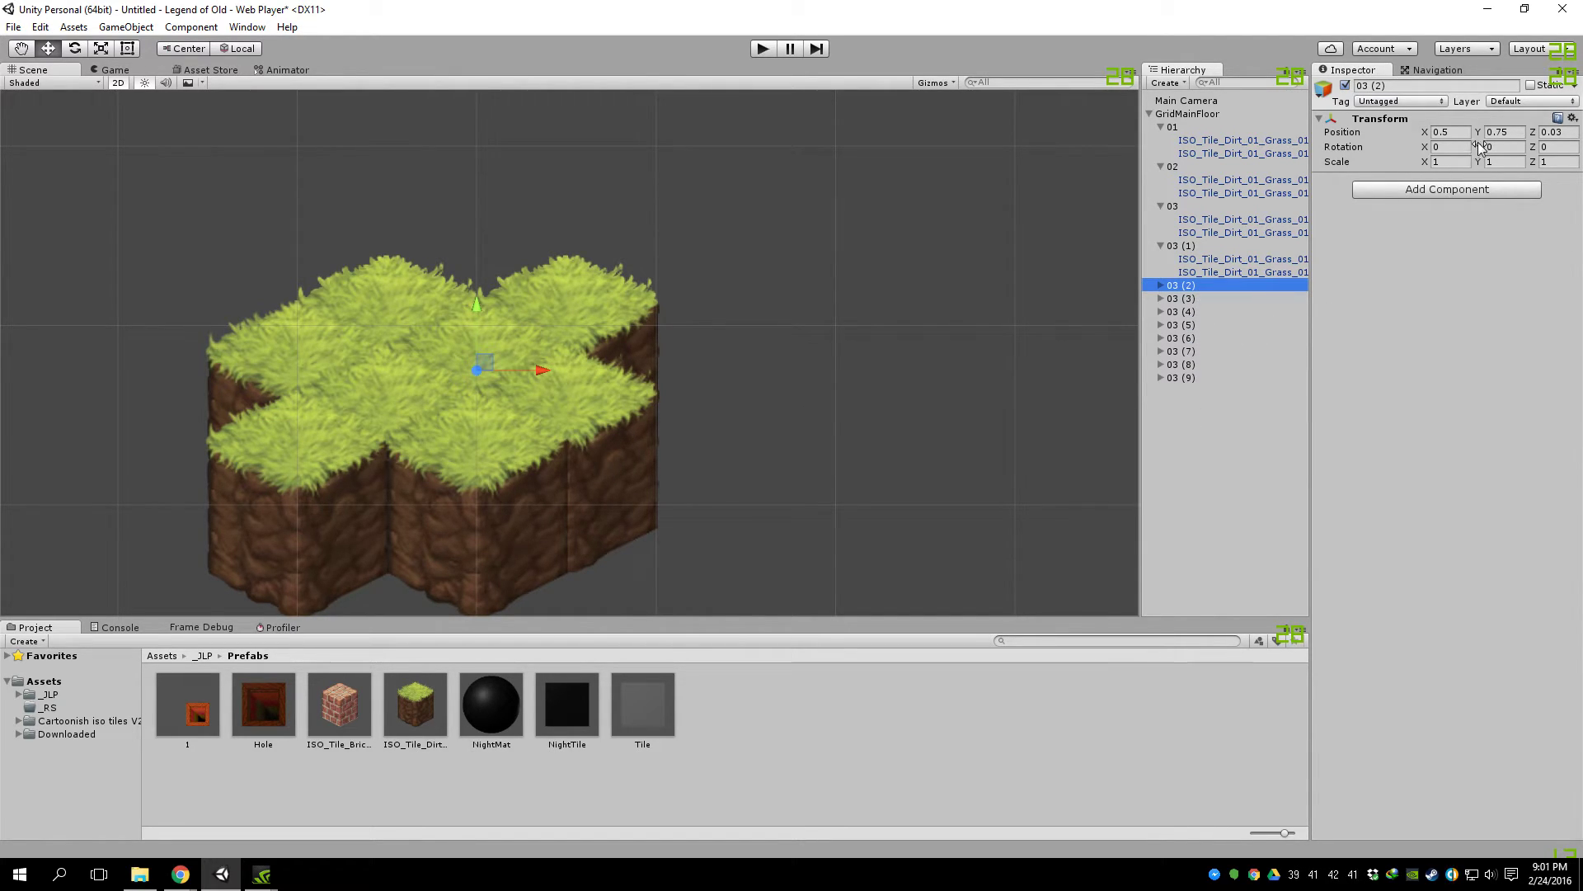
Step: Collapse rows 03 (1), 03, 02 and 01 under GridMainFloor
click(1186, 264)
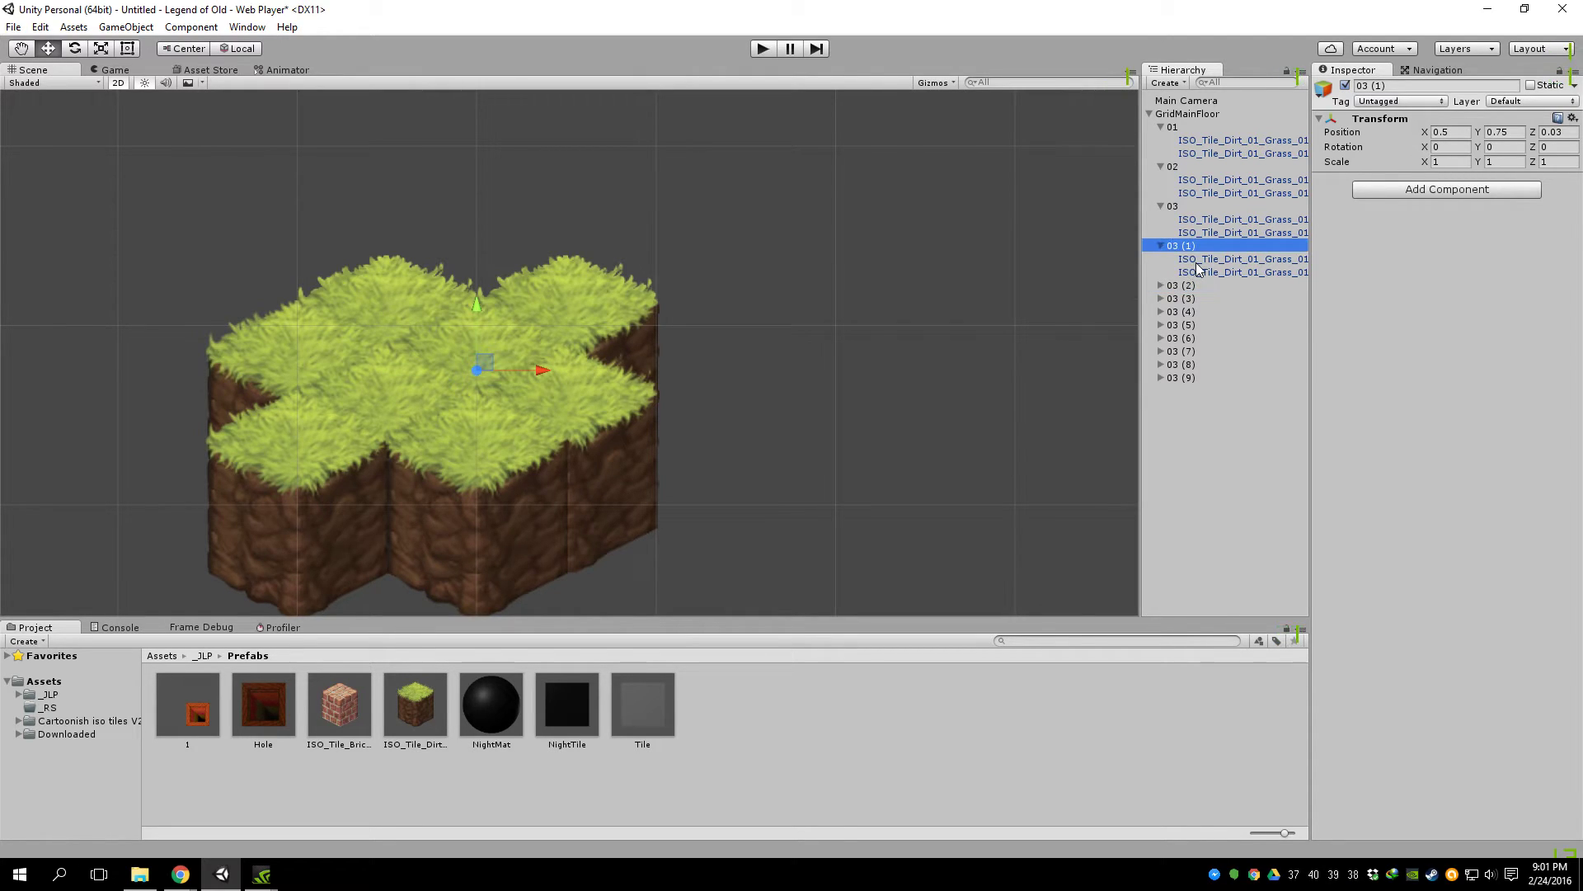
click(1159, 245)
click(1161, 206)
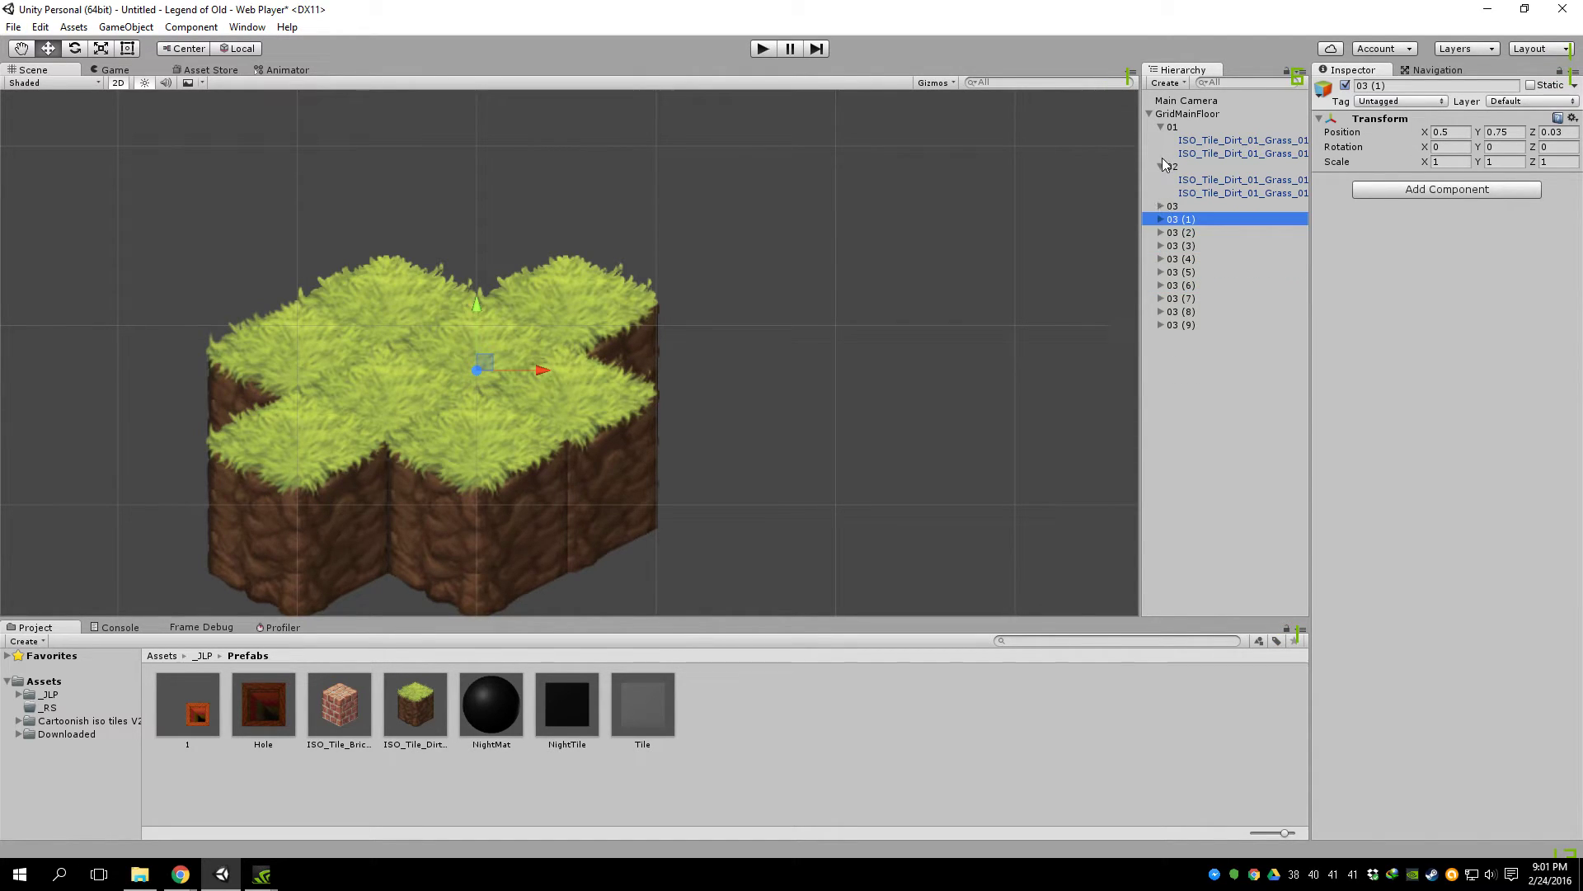
click(1163, 154)
click(1161, 166)
click(1161, 127)
click(1172, 154)
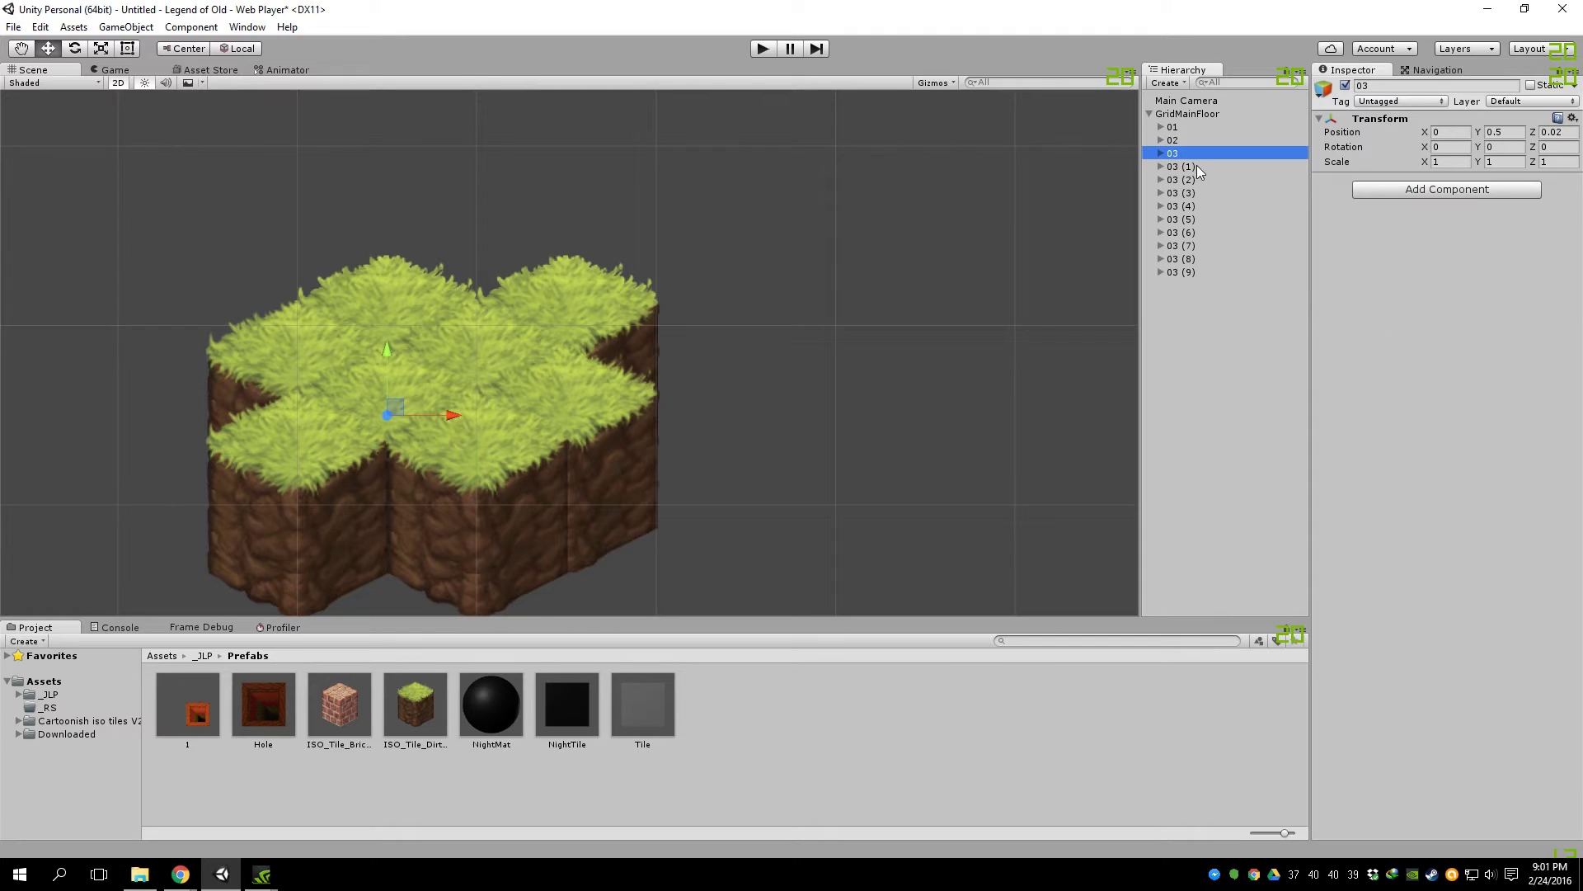
click(1194, 166)
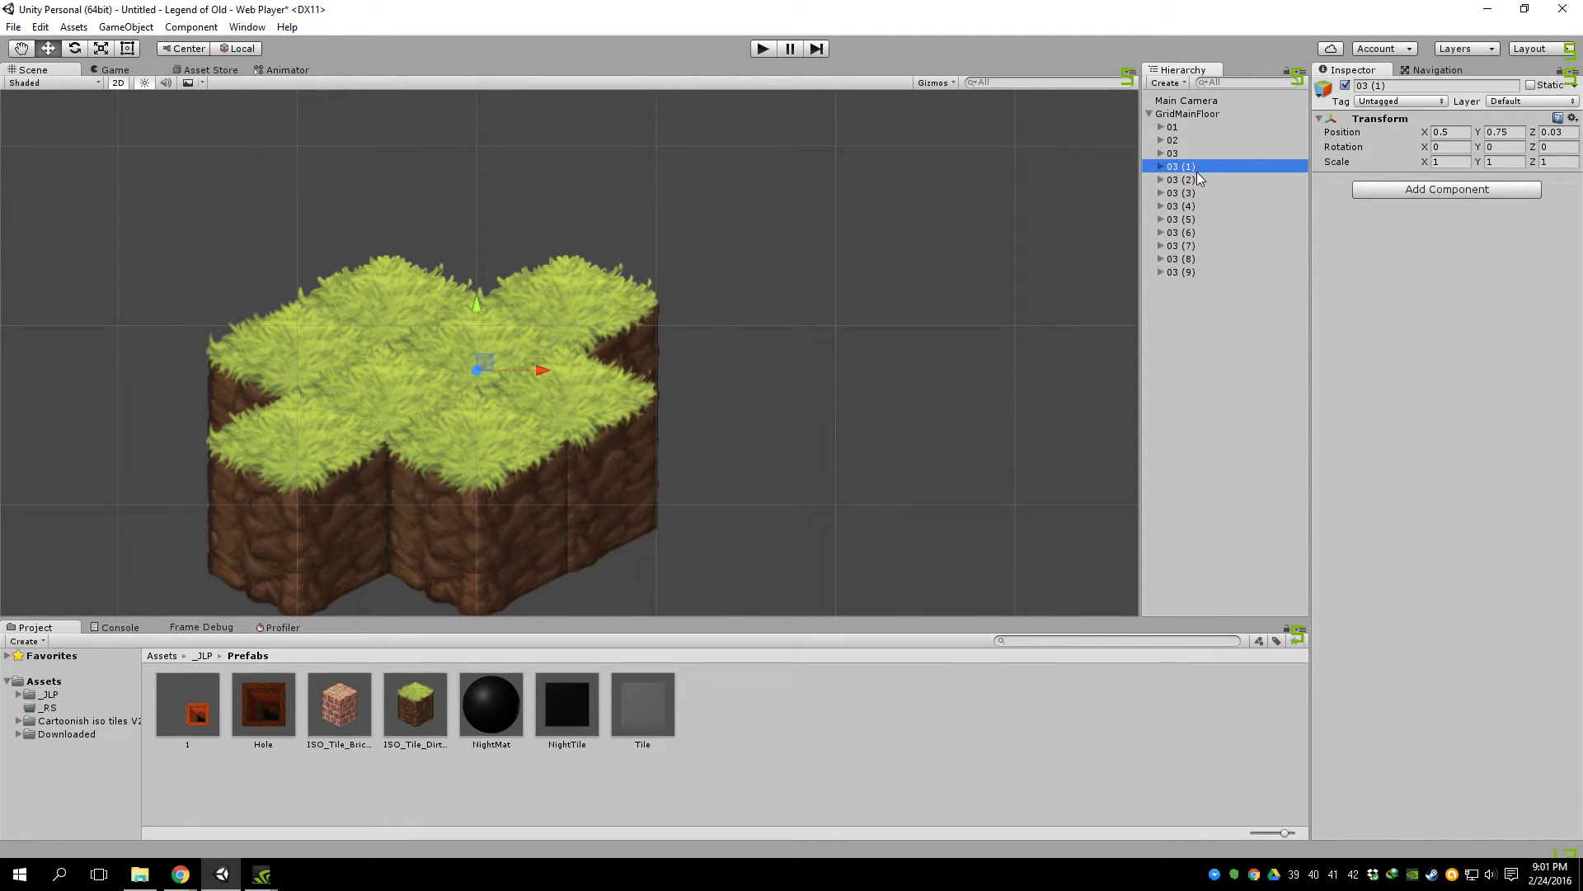
Step: Set Position X to 0 on tile copies 03 (2), 03 (4), 03 (6) and 03 (8)
click(1197, 175)
click(1199, 166)
click(1196, 179)
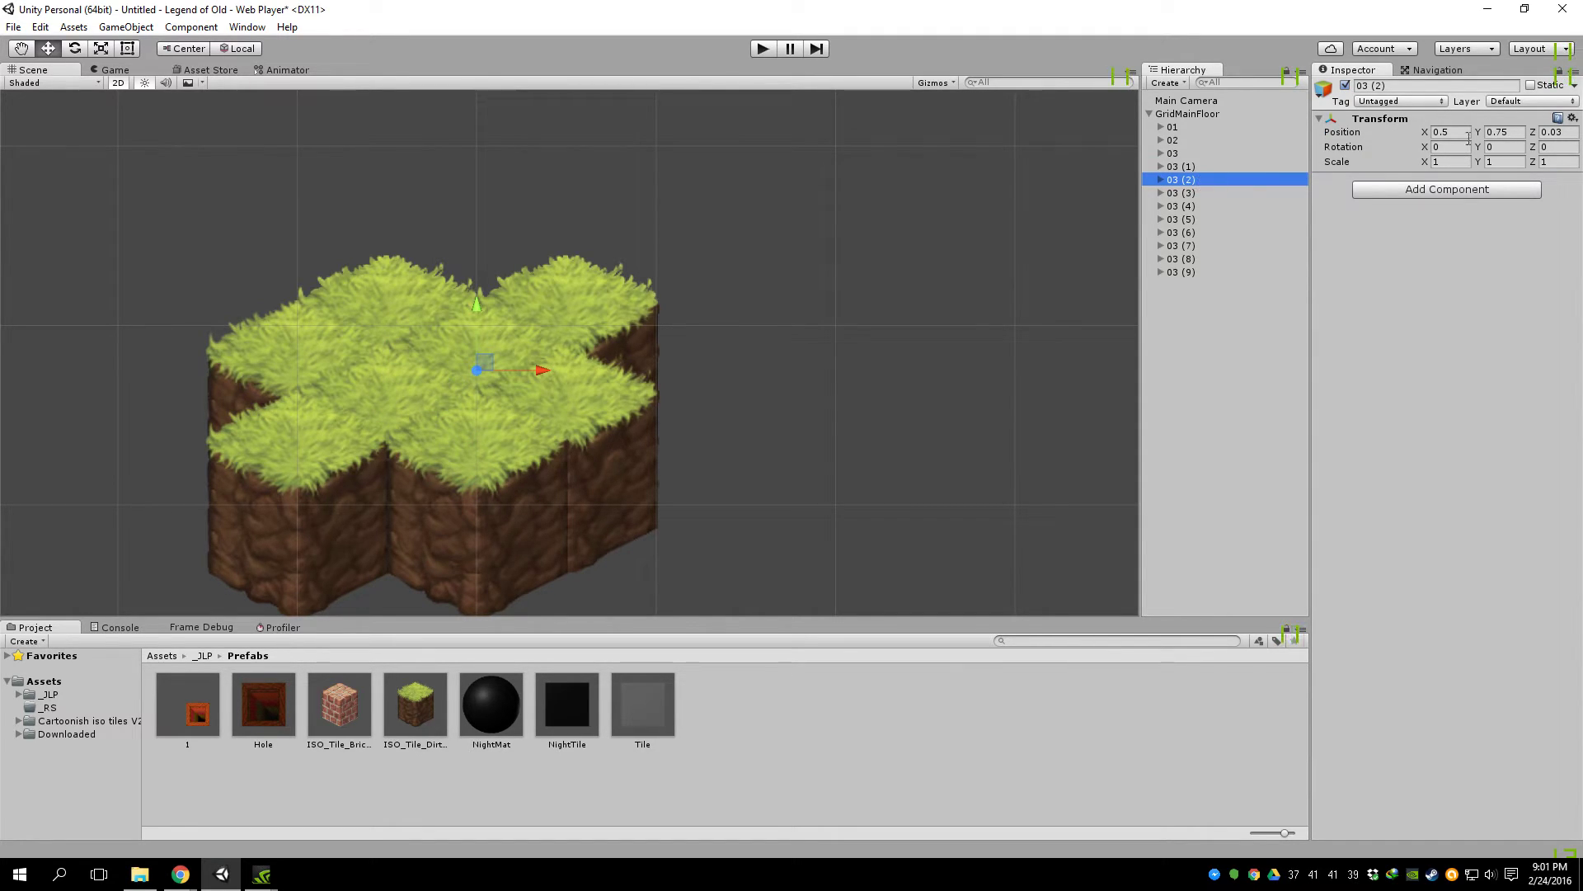
click(1451, 134)
text(0)
click(1194, 206)
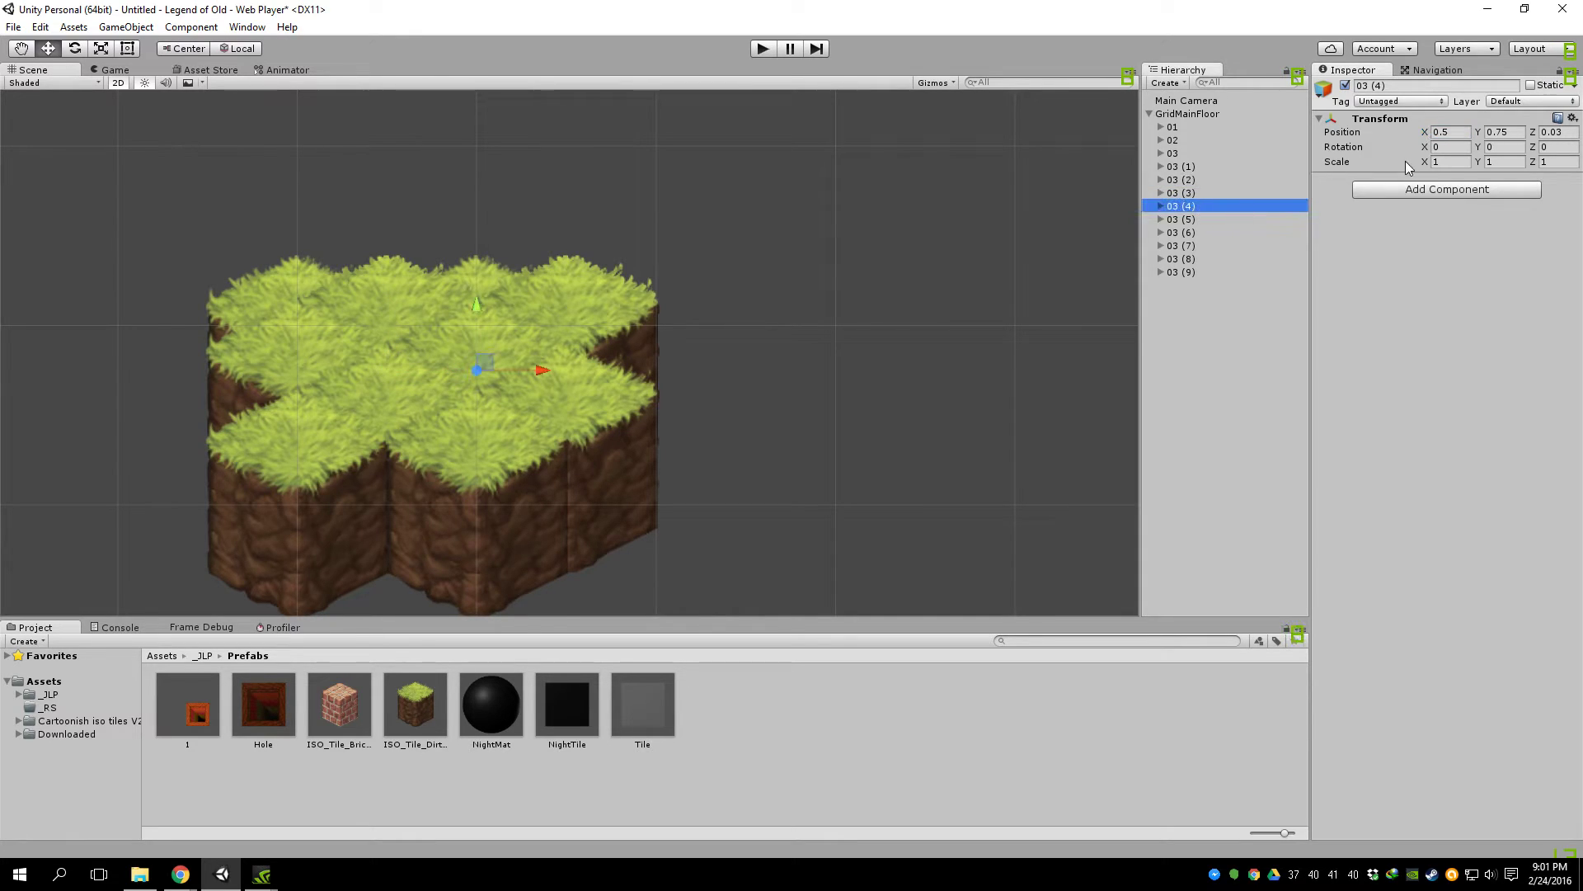
click(1451, 132)
text(0)
click(1187, 232)
click(1452, 132)
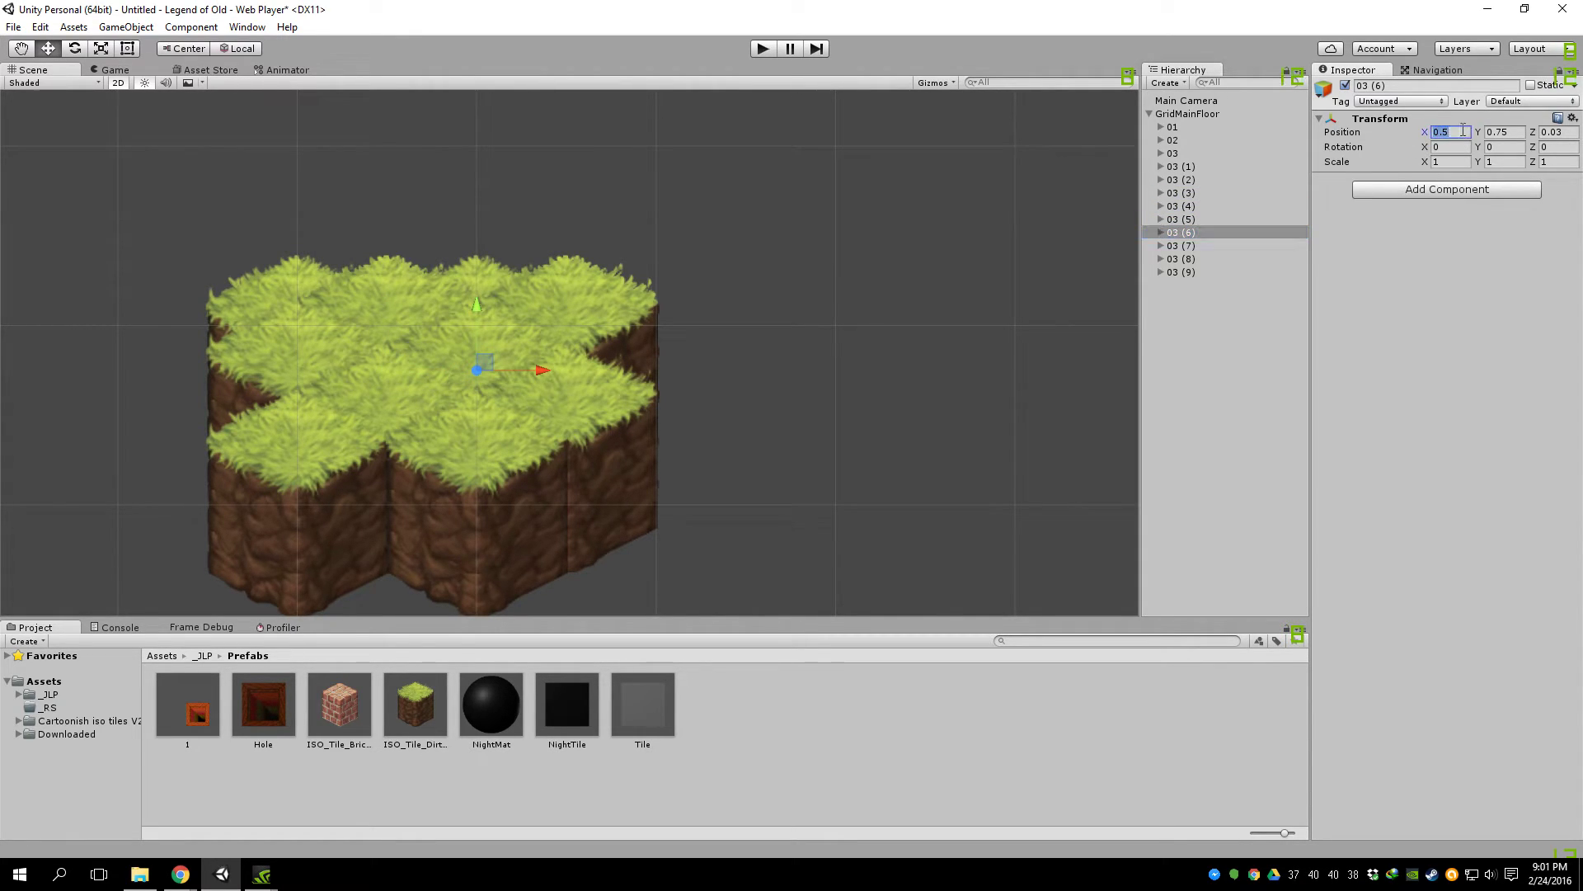
text(0)
click(1188, 259)
click(1451, 132)
text(0)
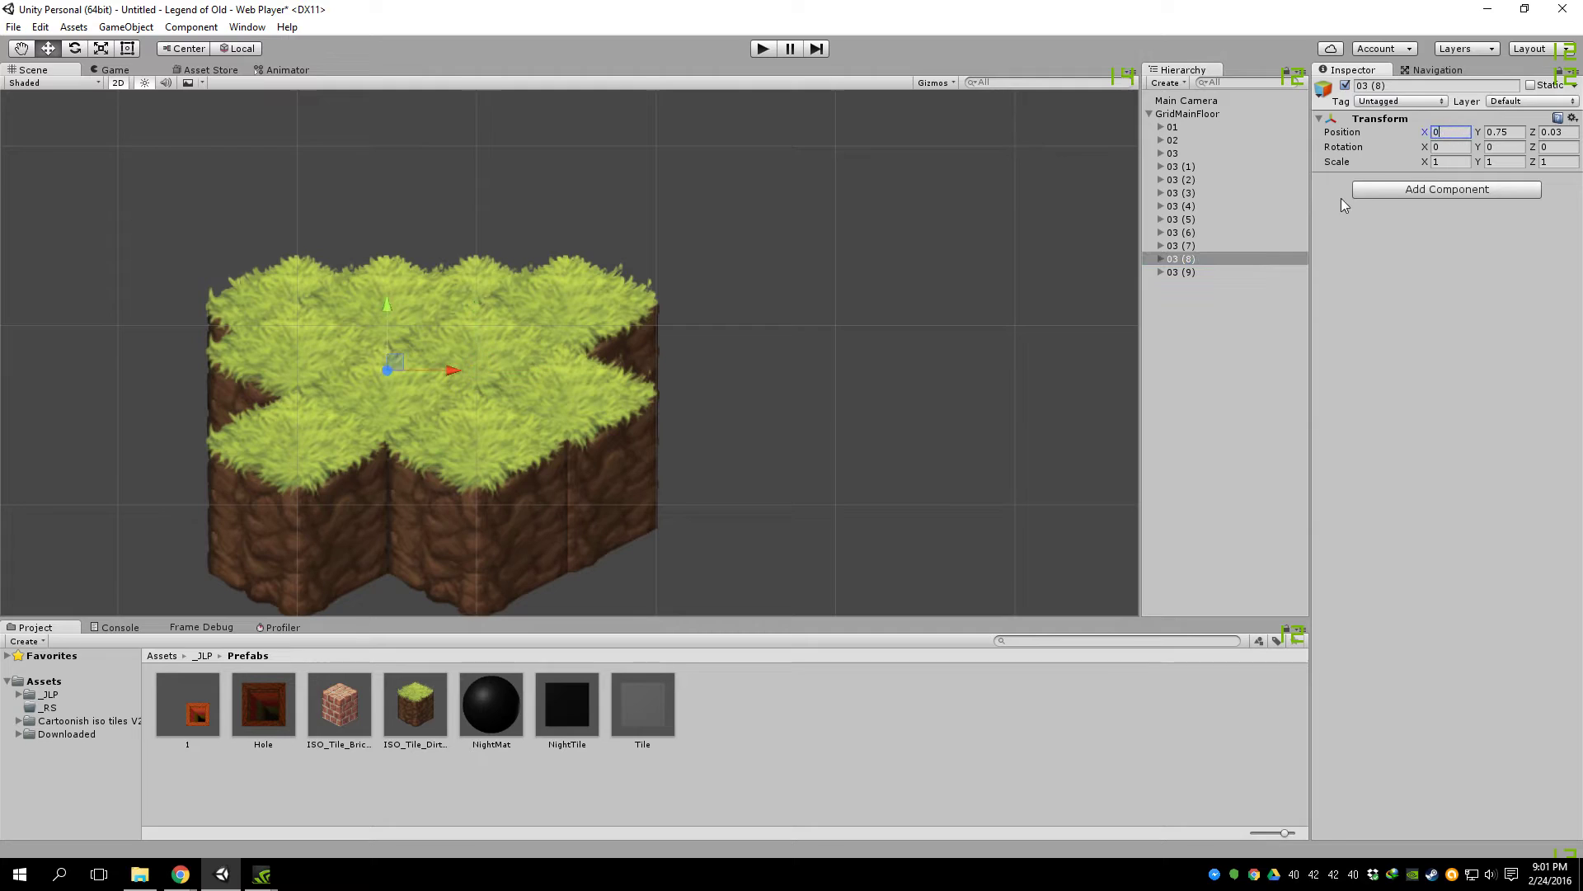
Step: Step copies 03 (2) through 03 (5) upward in Y: 1, 1.25, then 1.75
click(1187, 181)
click(1516, 132)
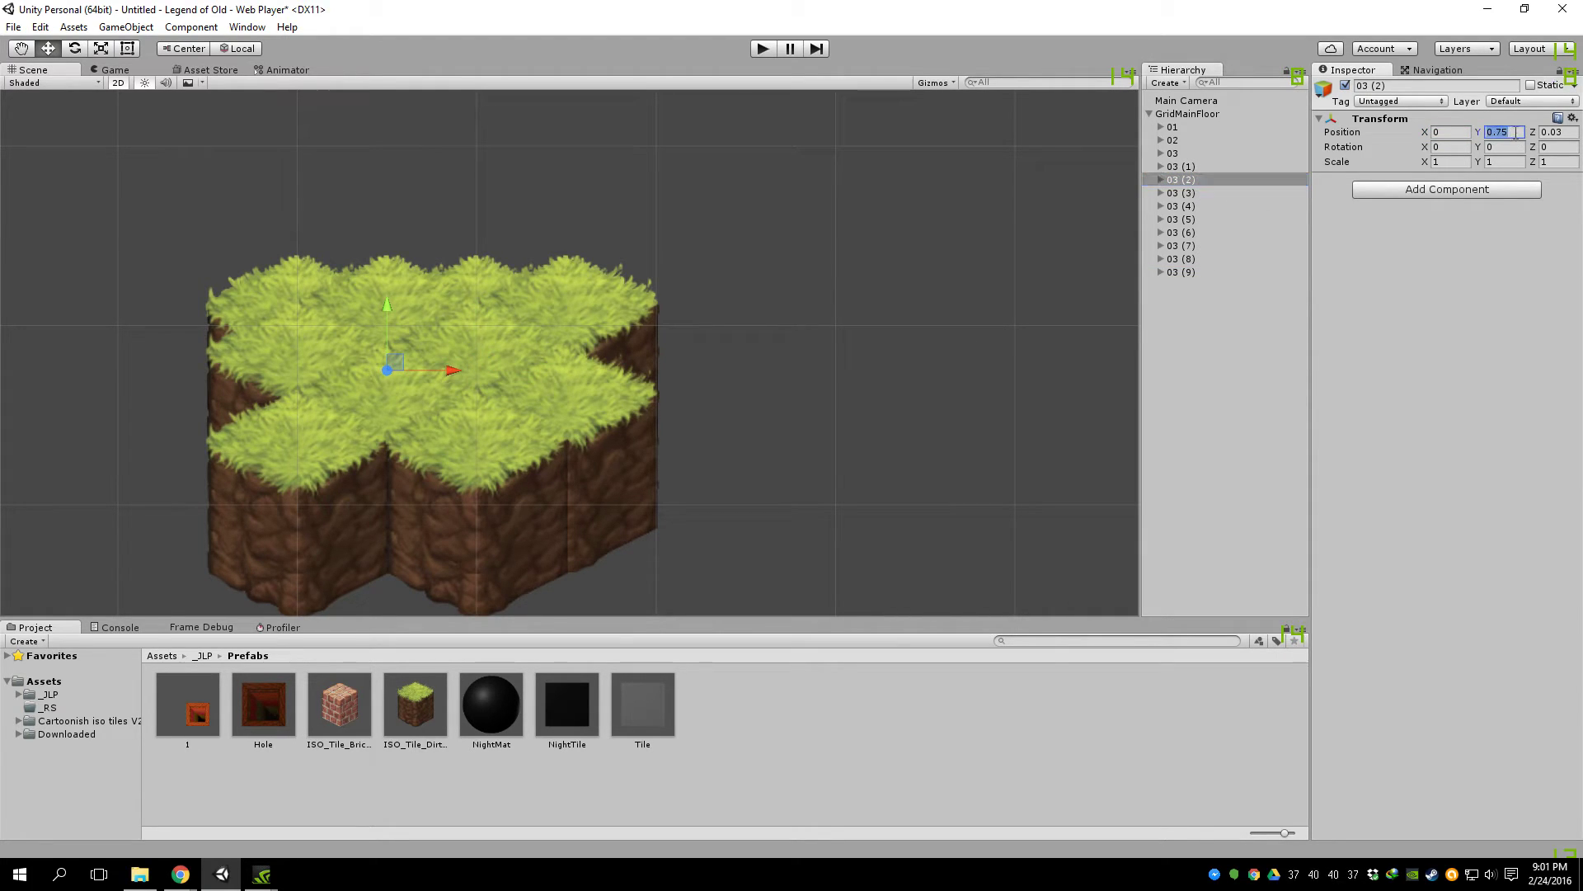
text(1)
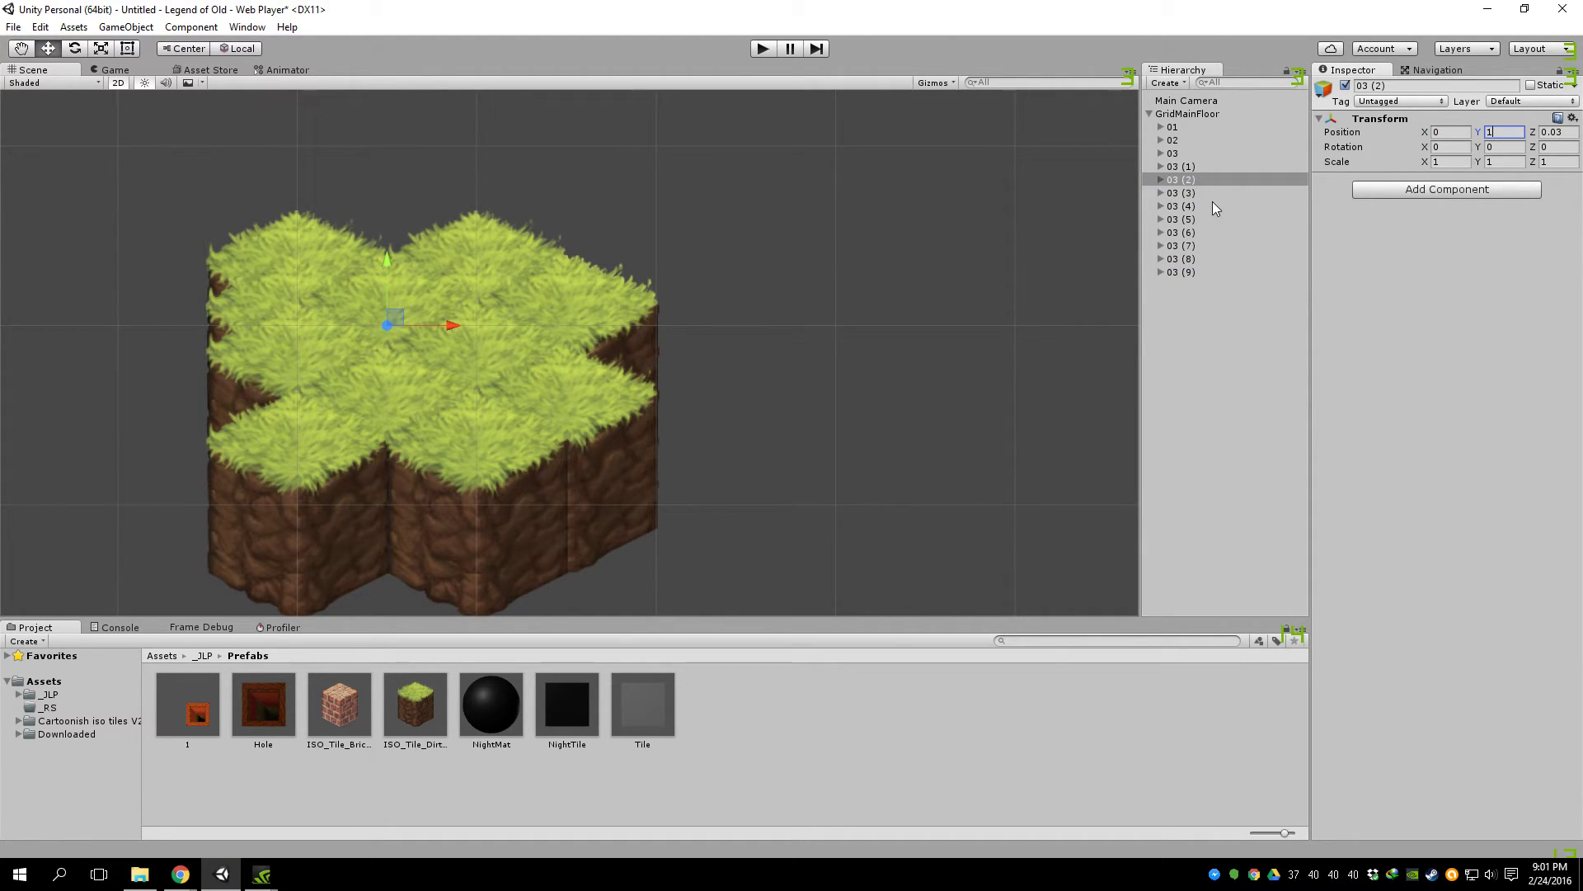
click(1190, 193)
click(1509, 132)
text(1)
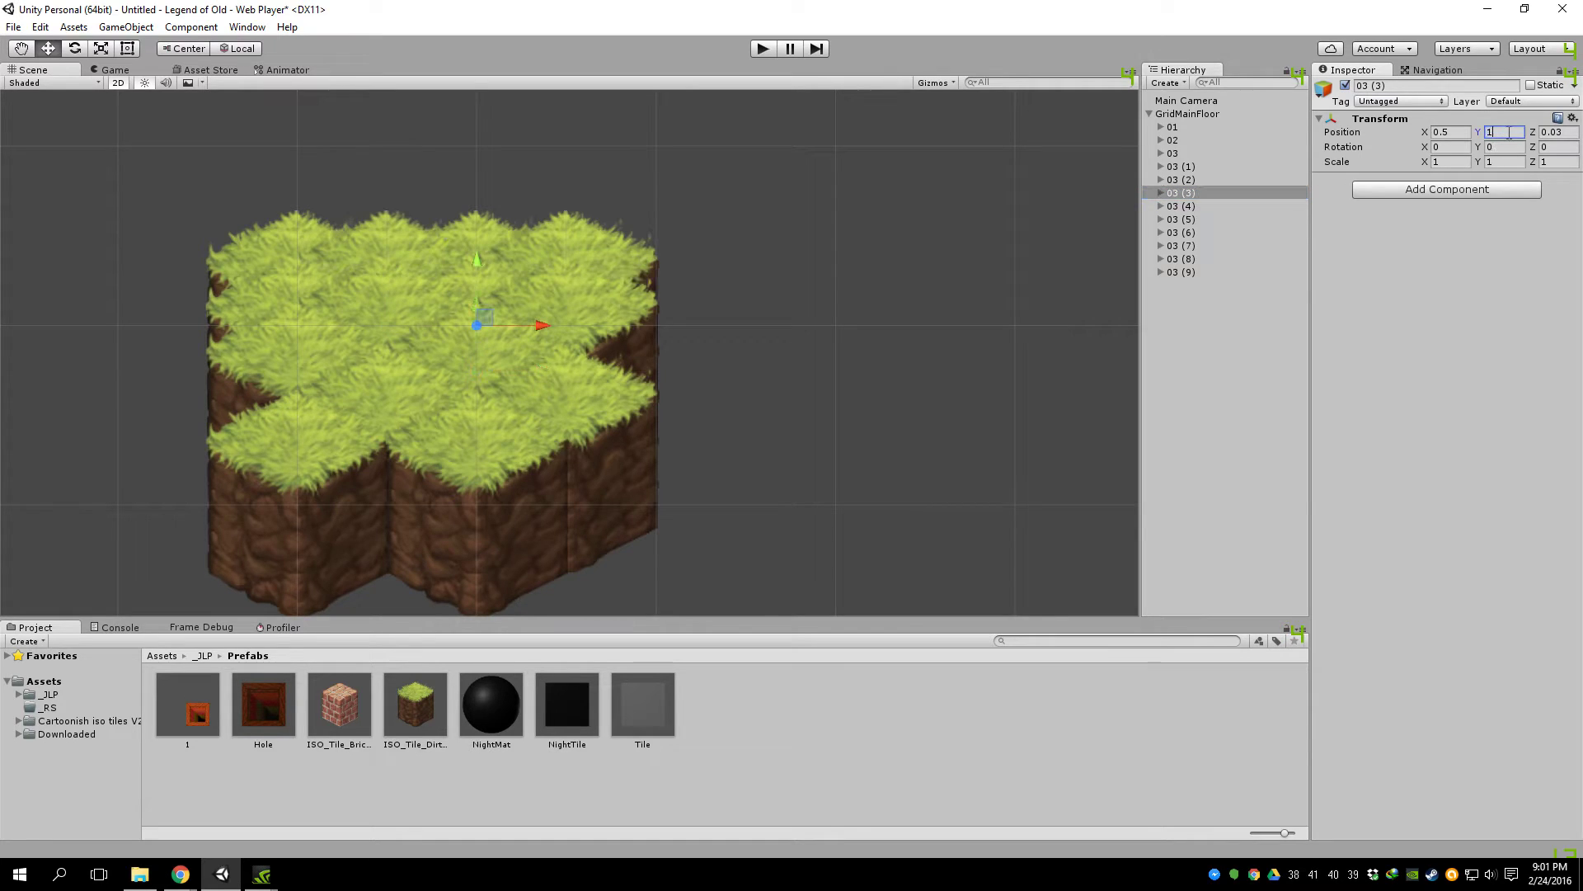
text(.25)
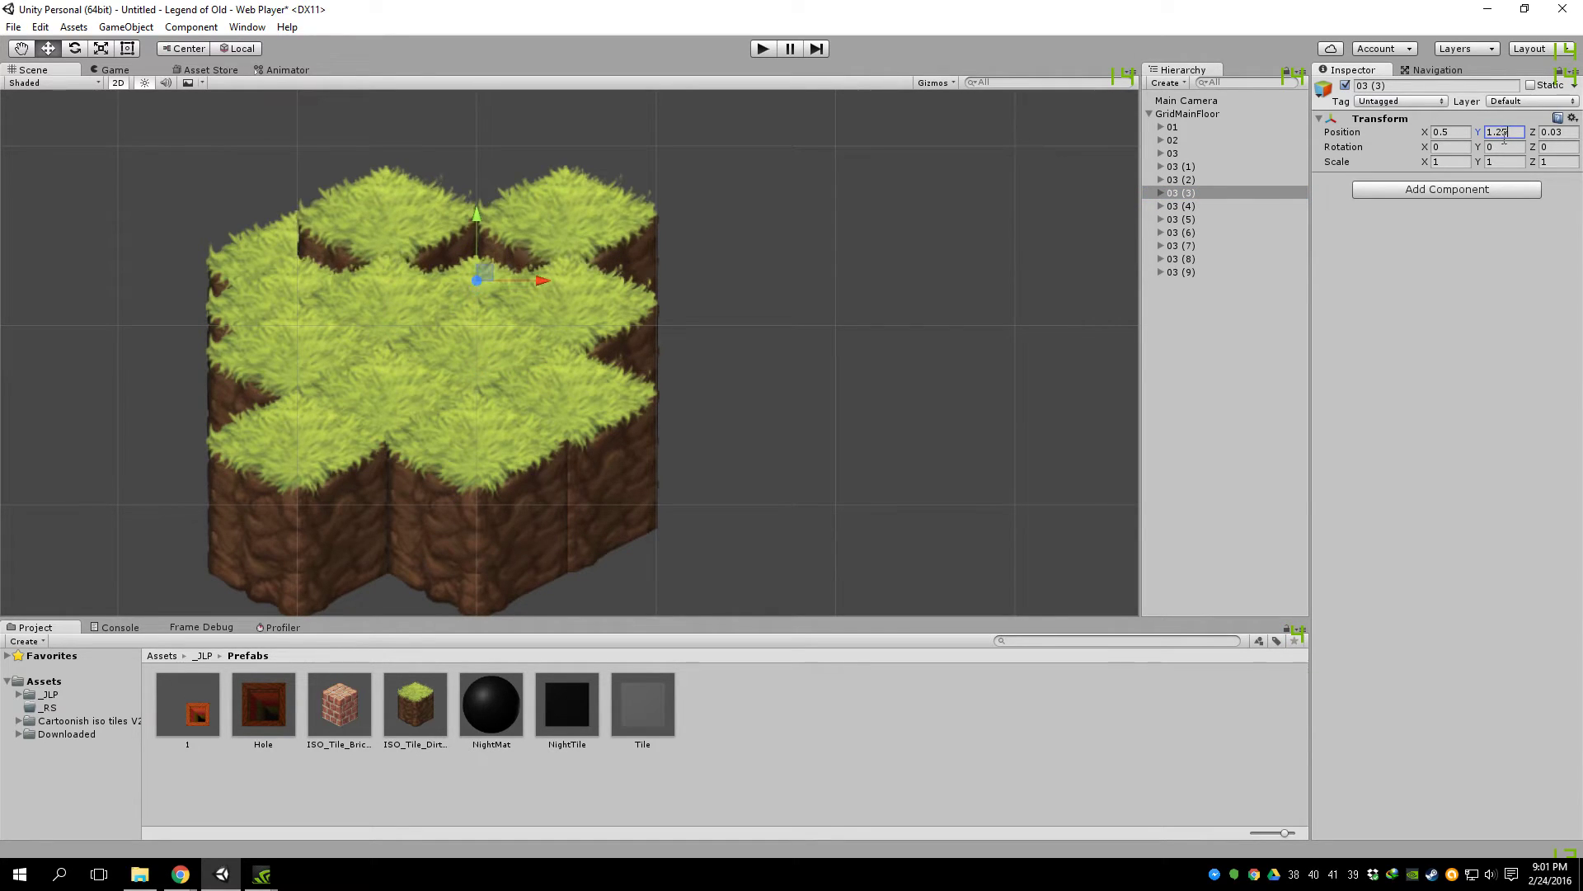
click(1190, 206)
click(1509, 132)
text(1.25)
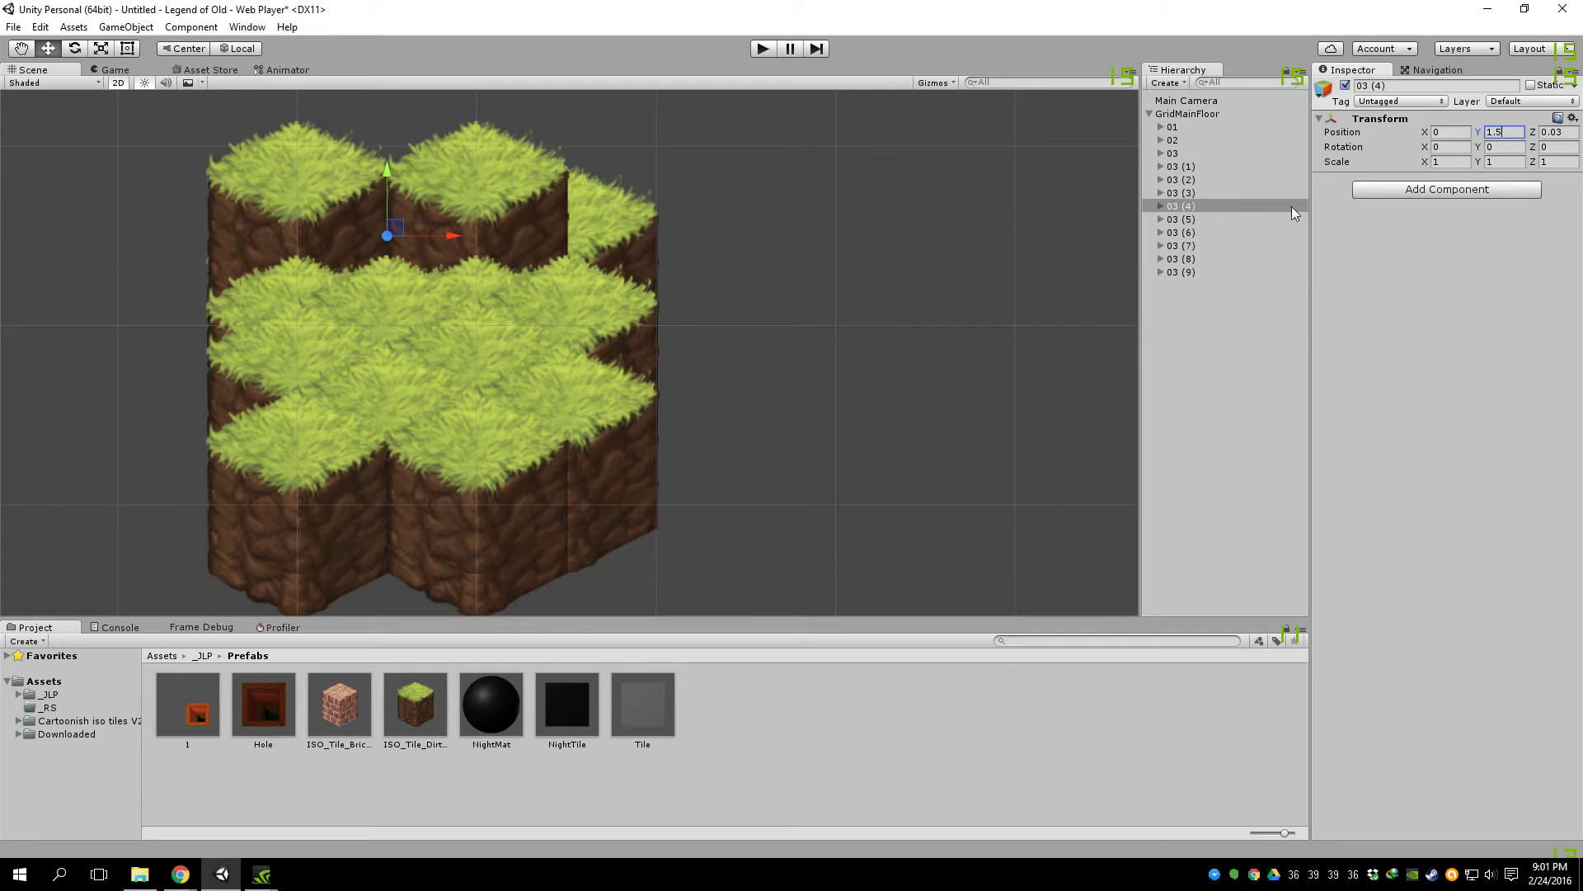
click(1190, 219)
click(1509, 132)
text(1.75)
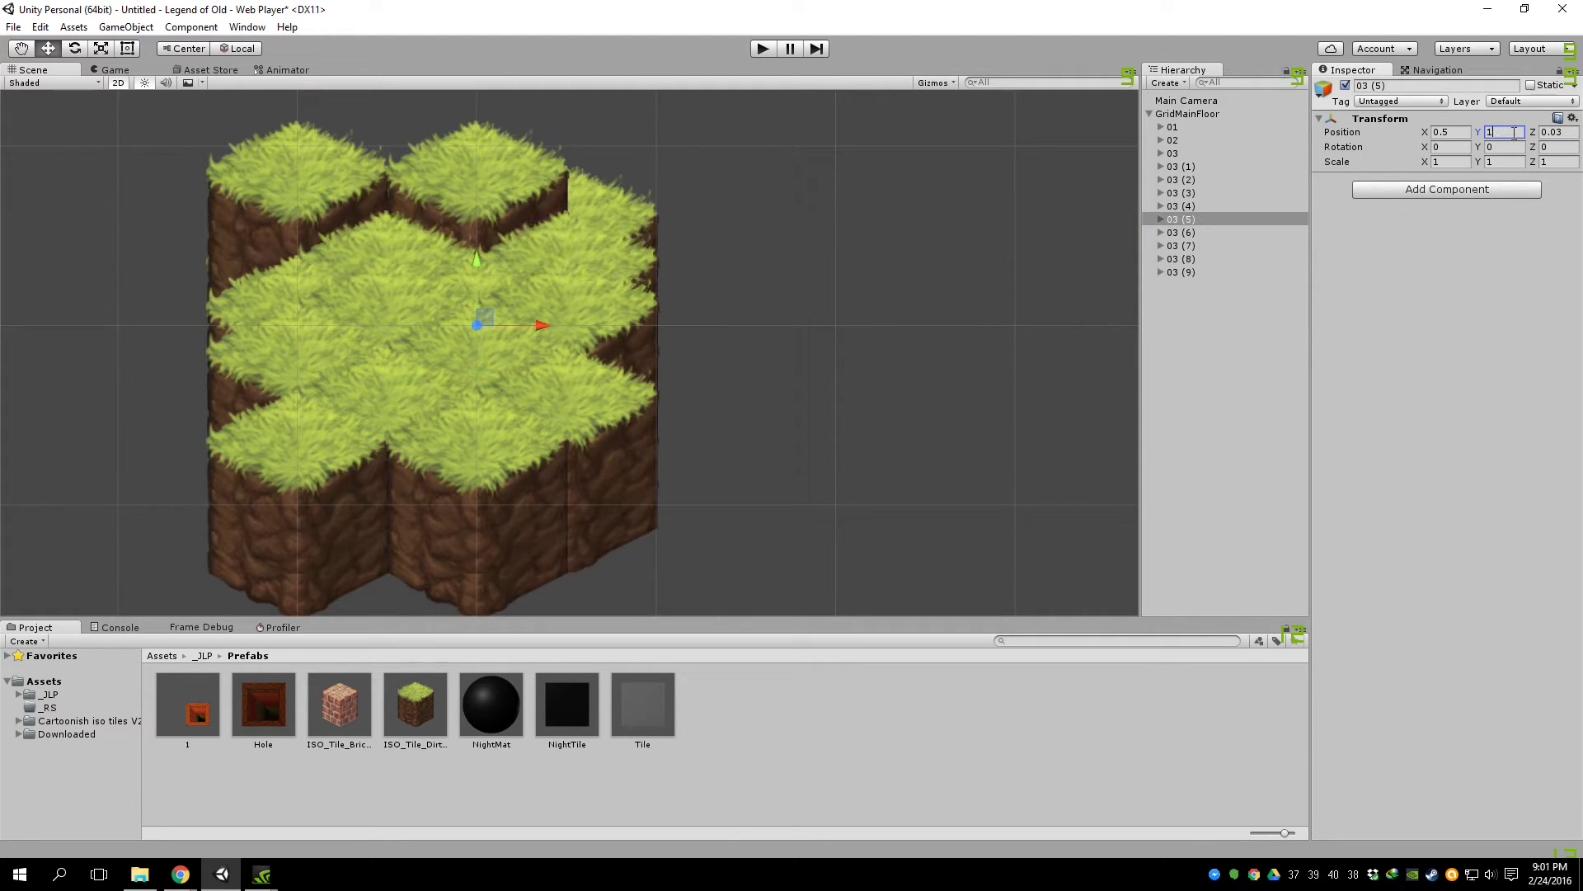
Step: Set Position Y of copies 03 (6)–03 (9) to 2, 2.25, 2.5 and 3
click(1196, 234)
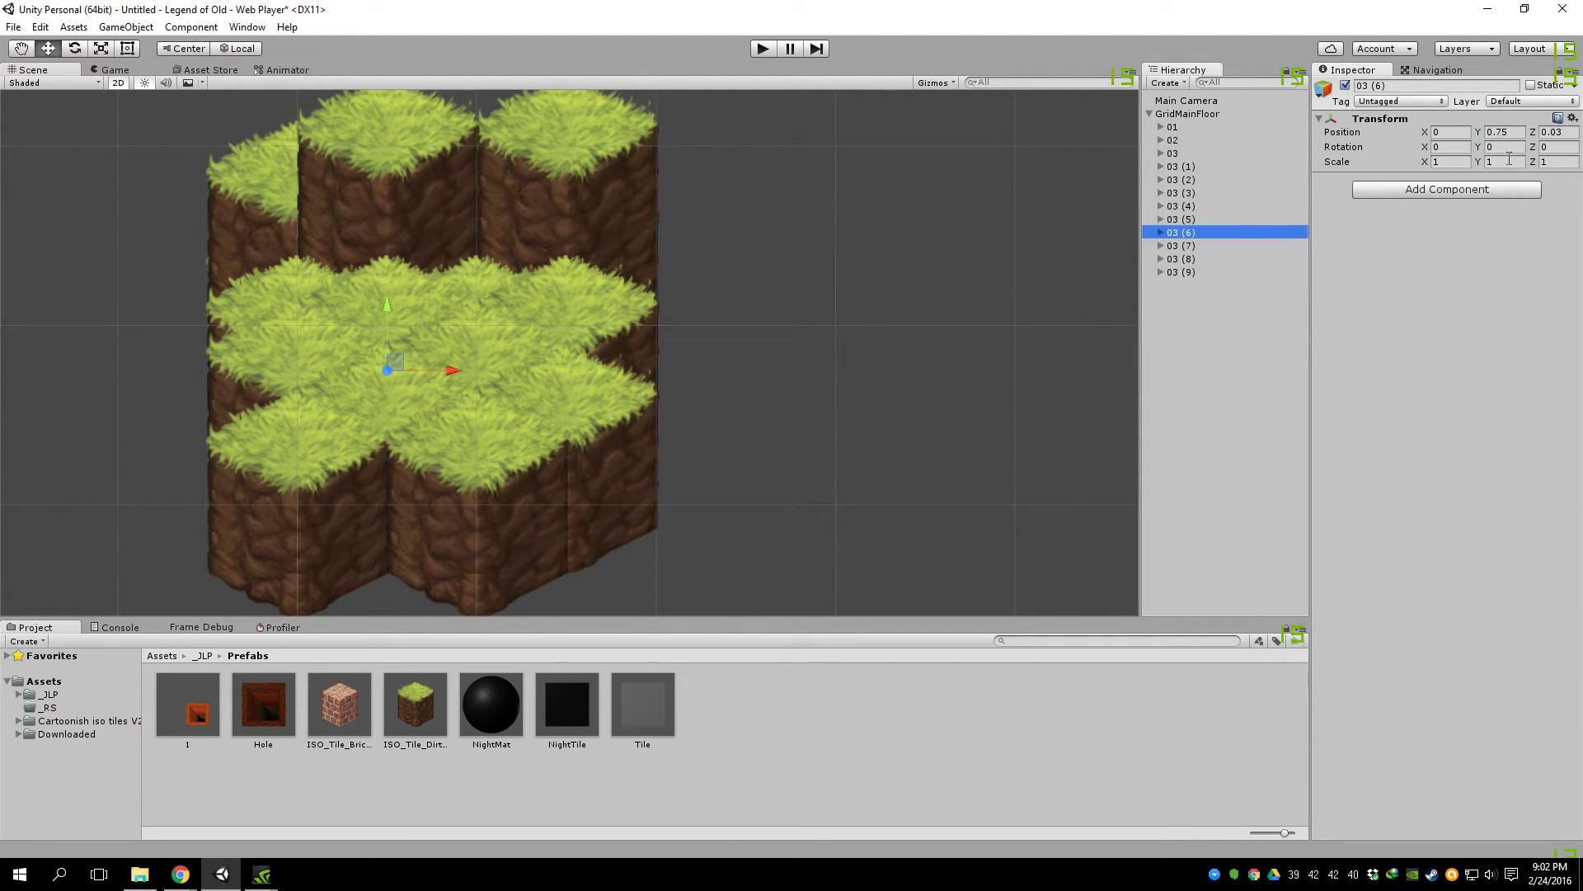
click(1509, 131)
text(2)
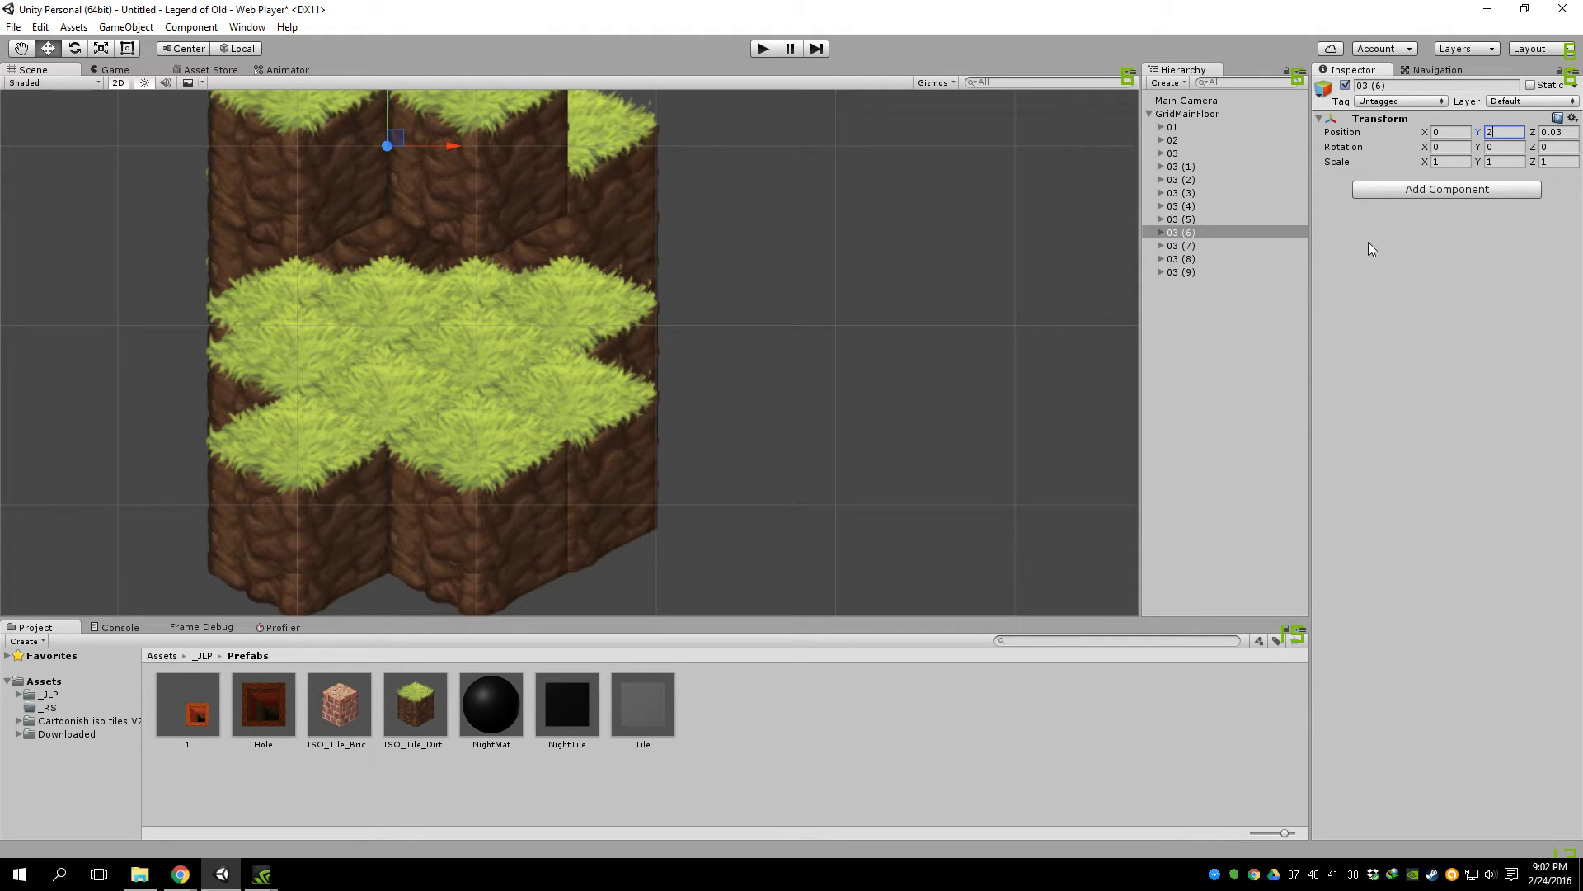
click(1194, 245)
click(1509, 132)
text(2)
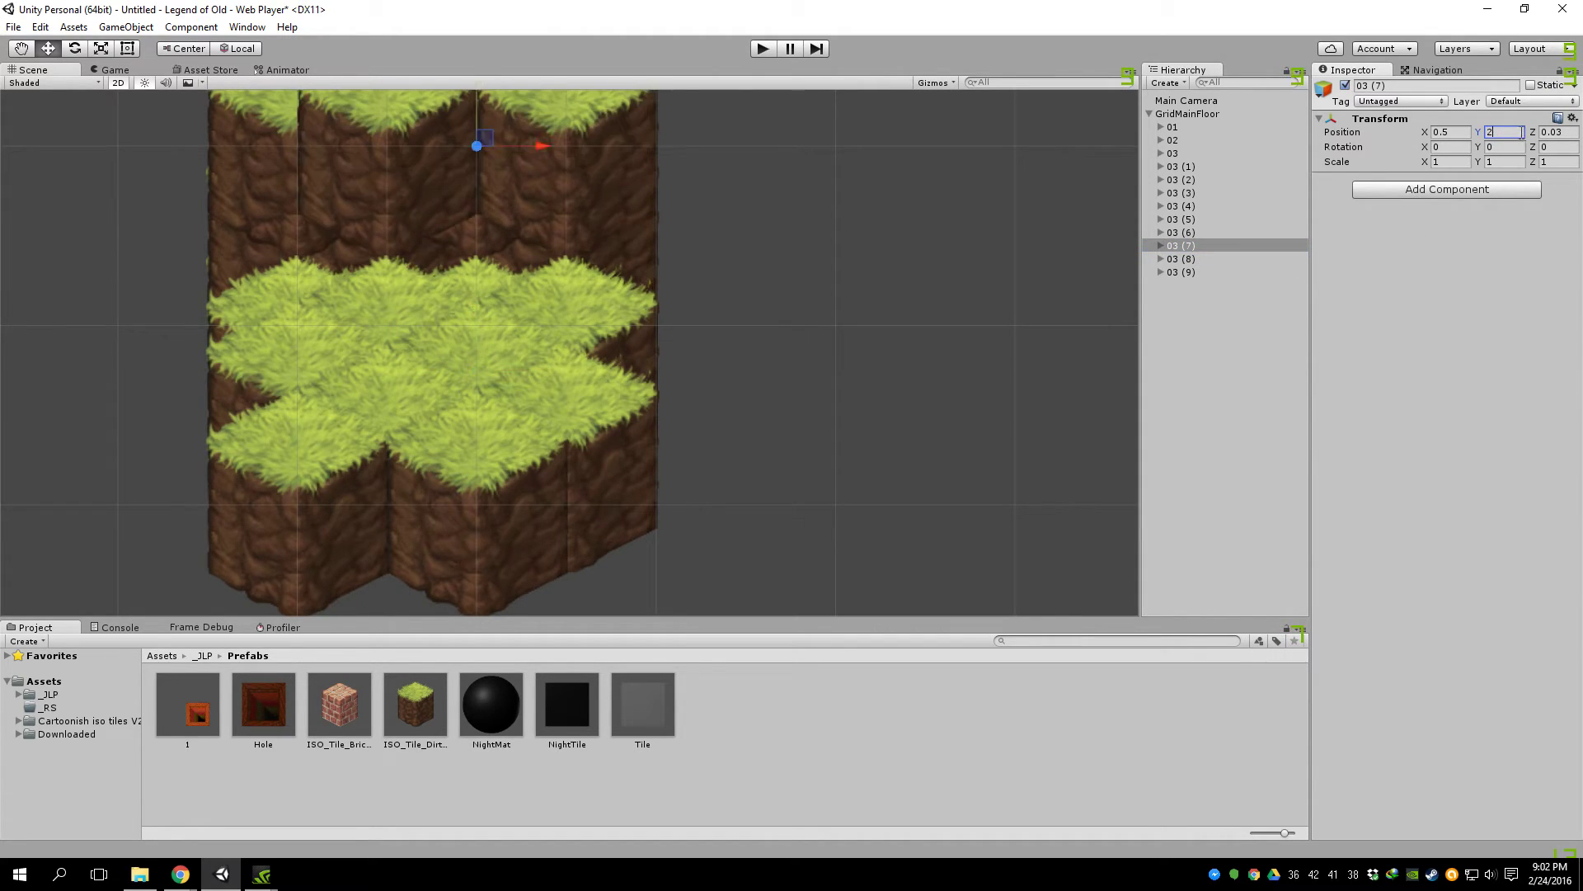
text(.25)
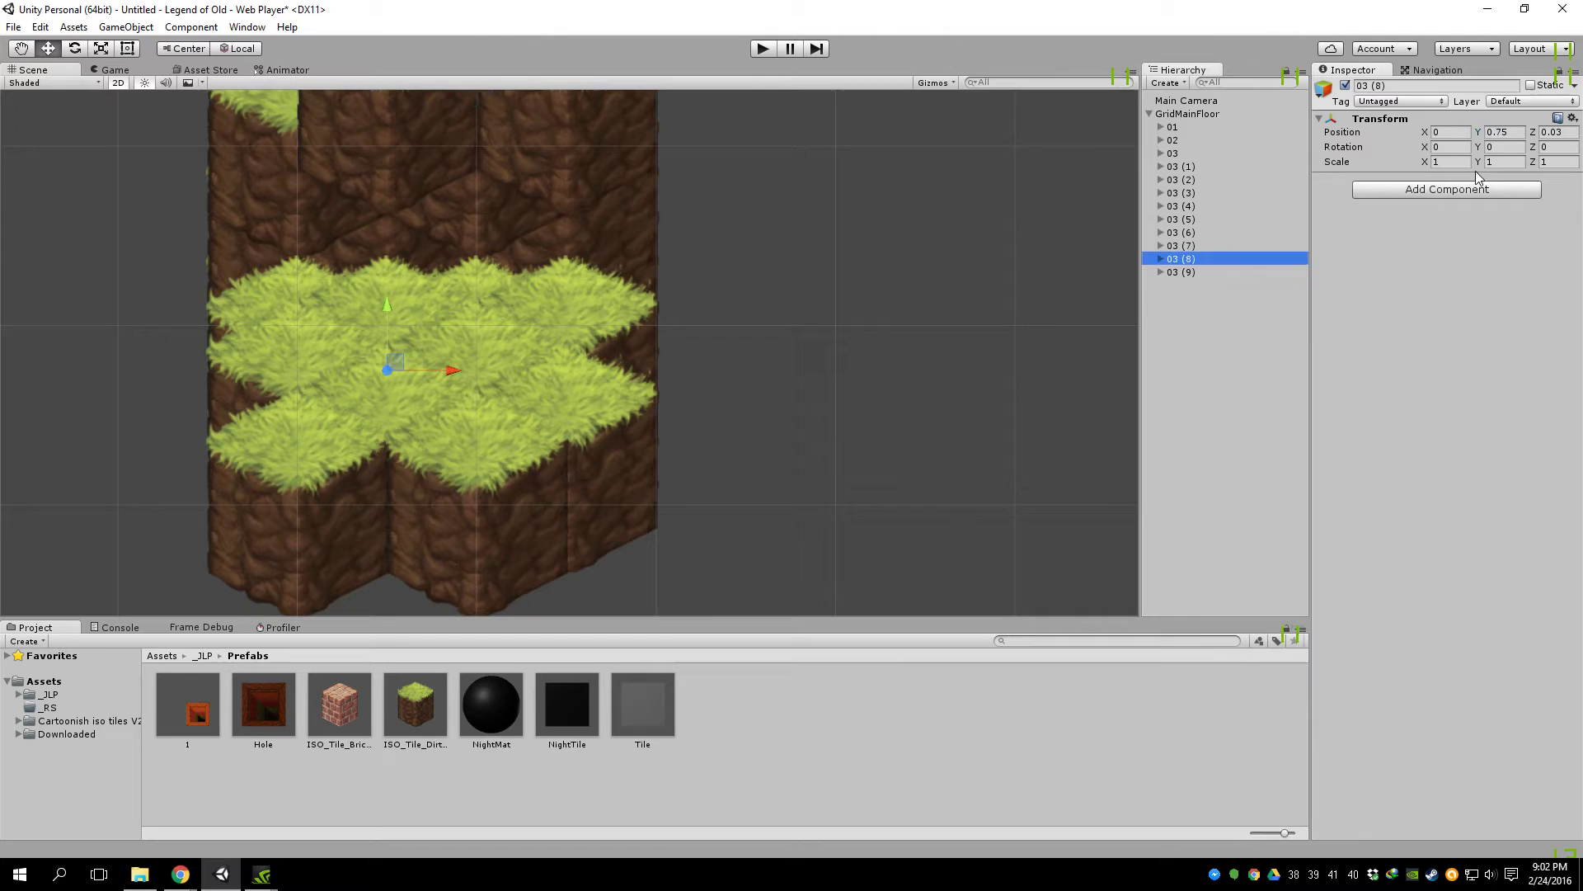
click(1196, 259)
click(1509, 132)
text(2.5)
click(1220, 273)
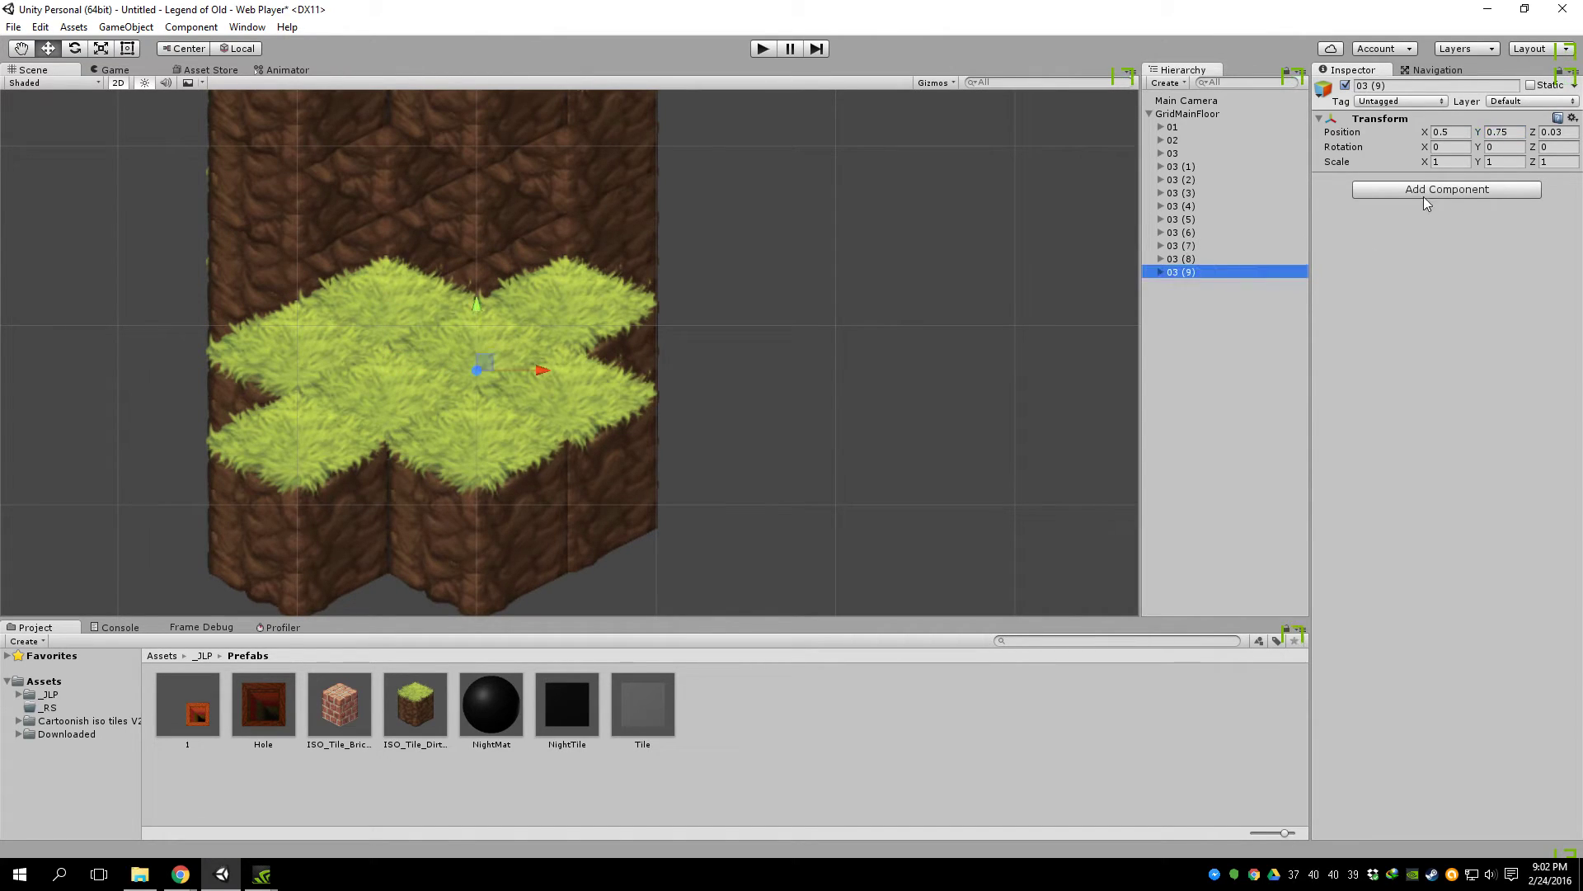
click(1496, 132)
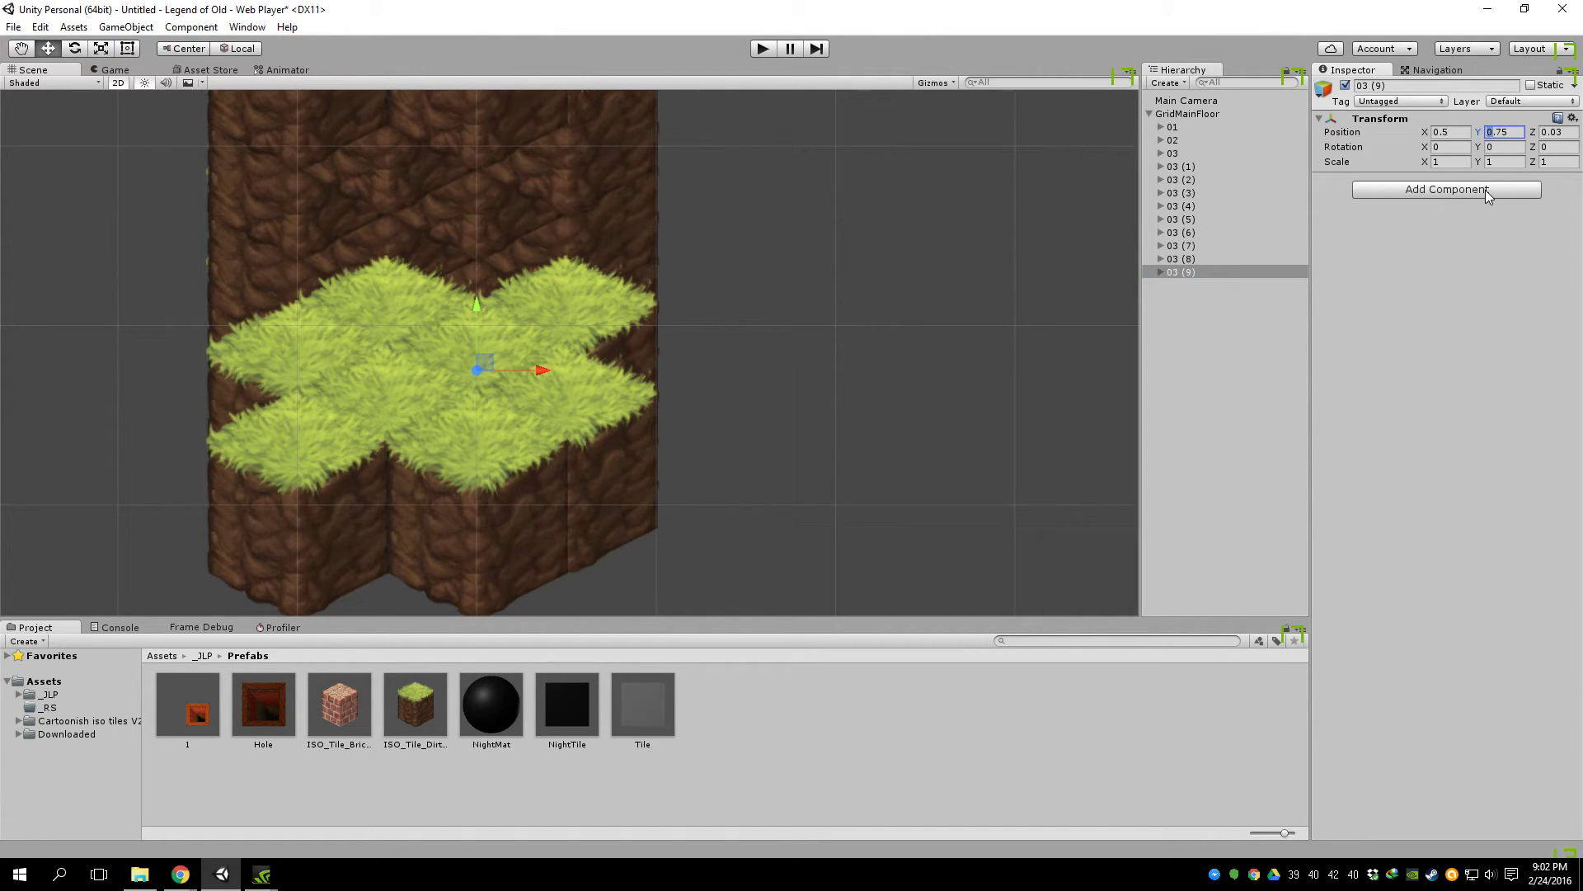
text(3)
key(Return)
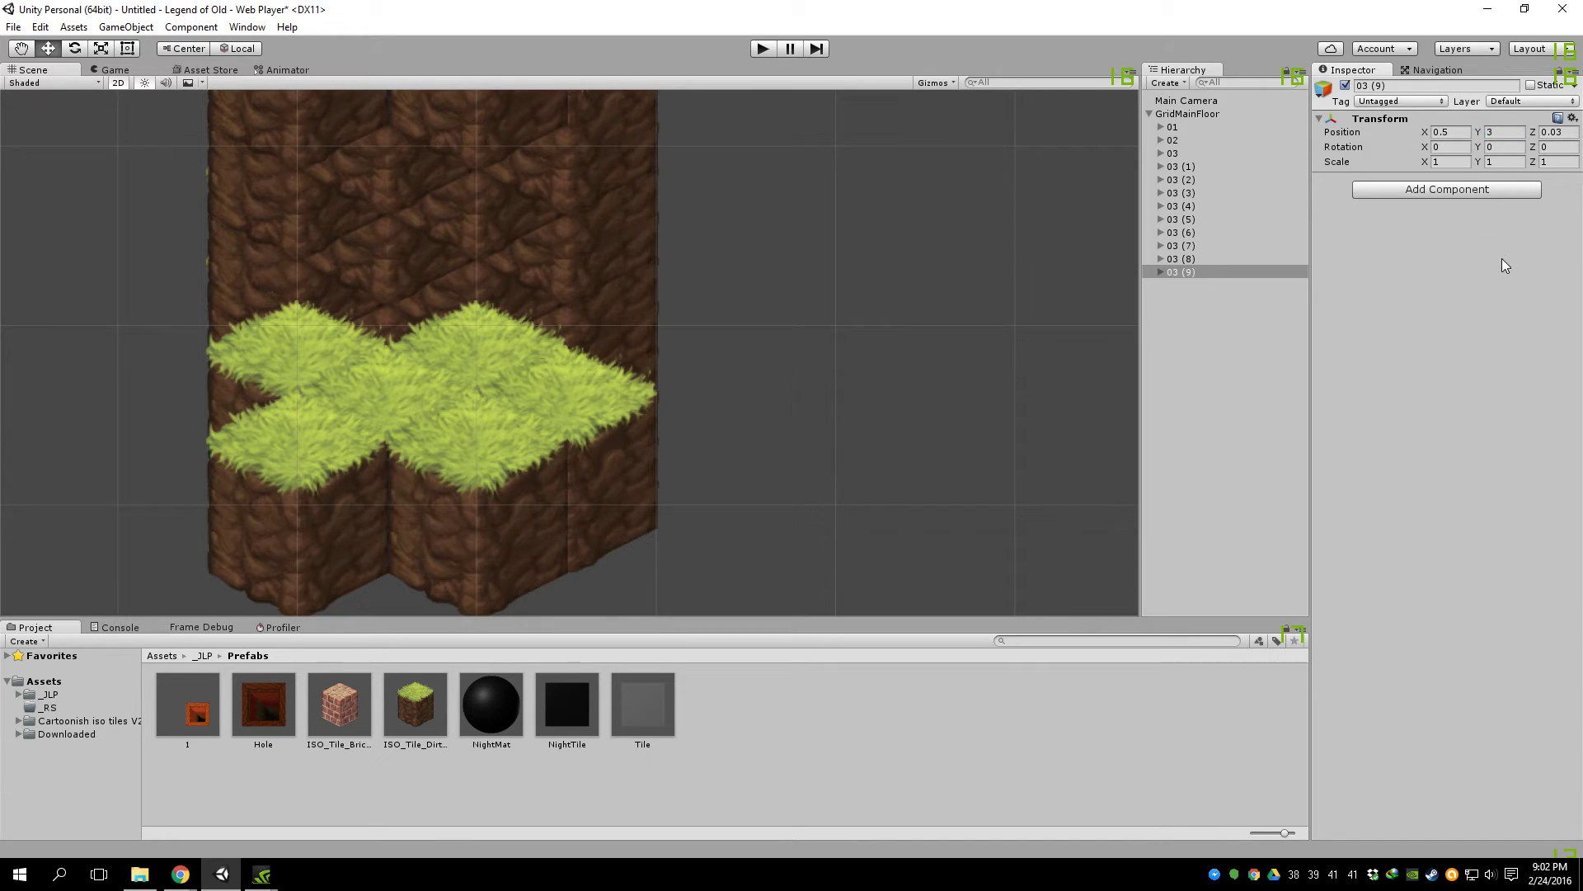
Step: Give tile copies 03 (2), 03 (3) and 03 (4) a Z depth of 0.03
click(1198, 166)
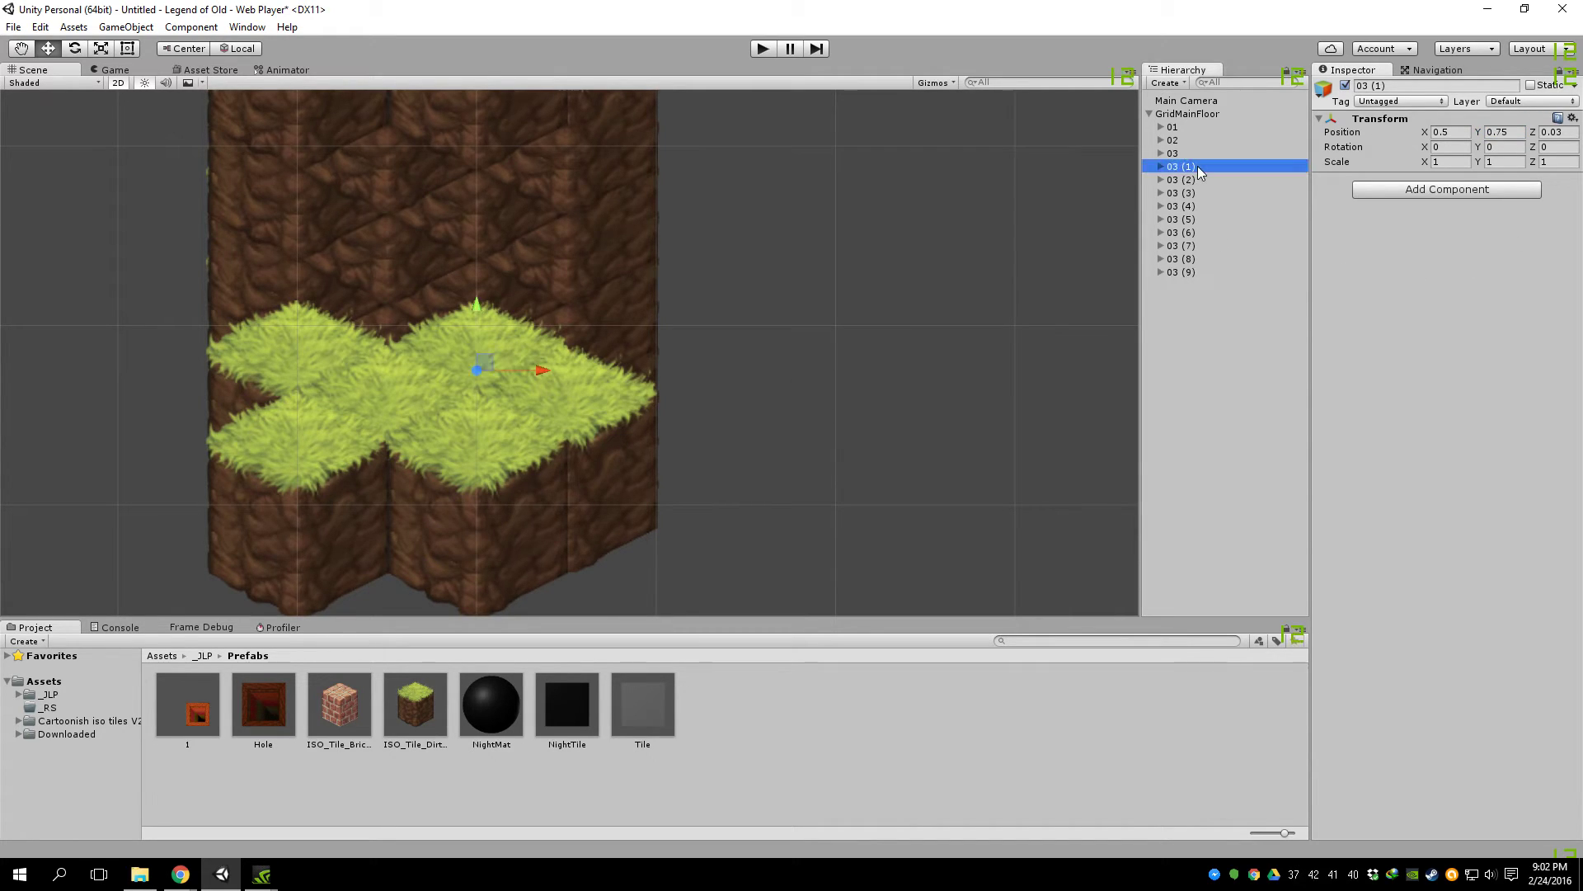
click(1554, 132)
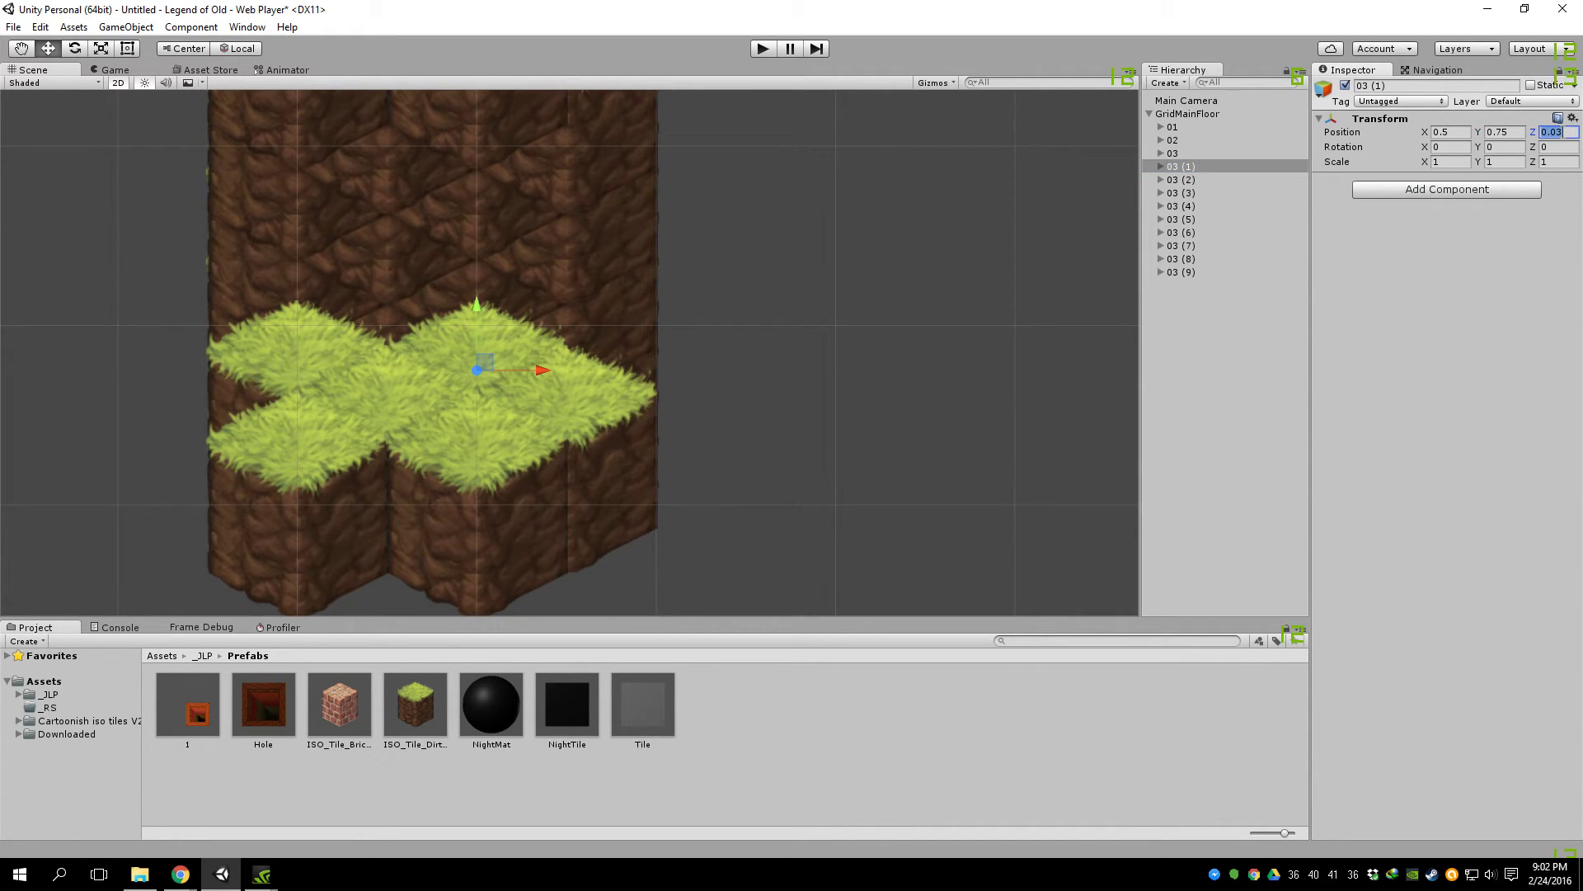
click(1234, 188)
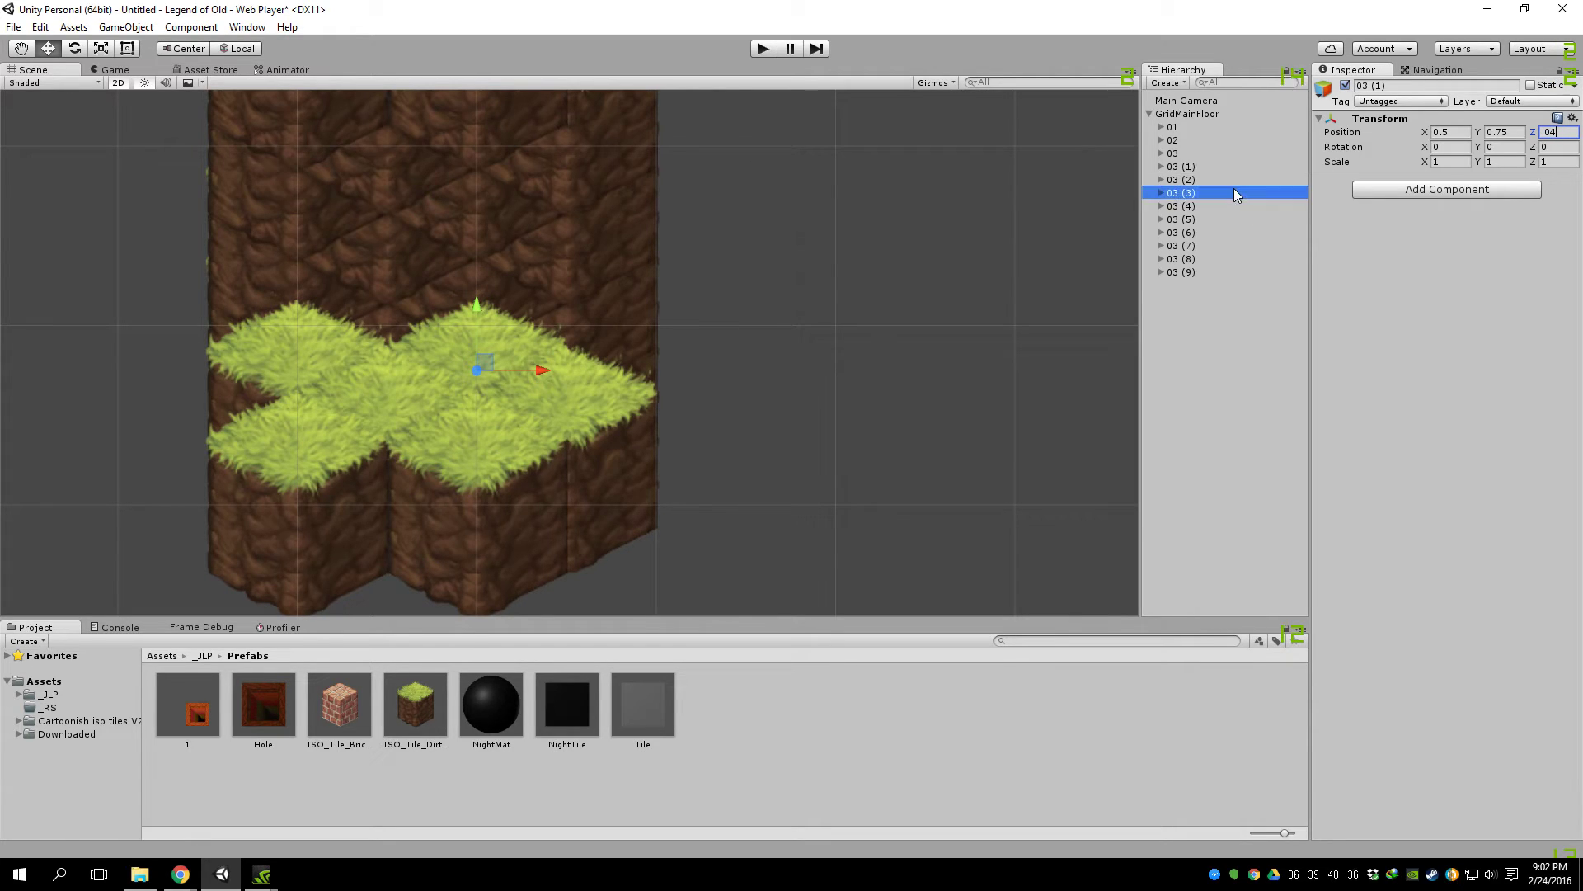
click(1234, 180)
click(1567, 131)
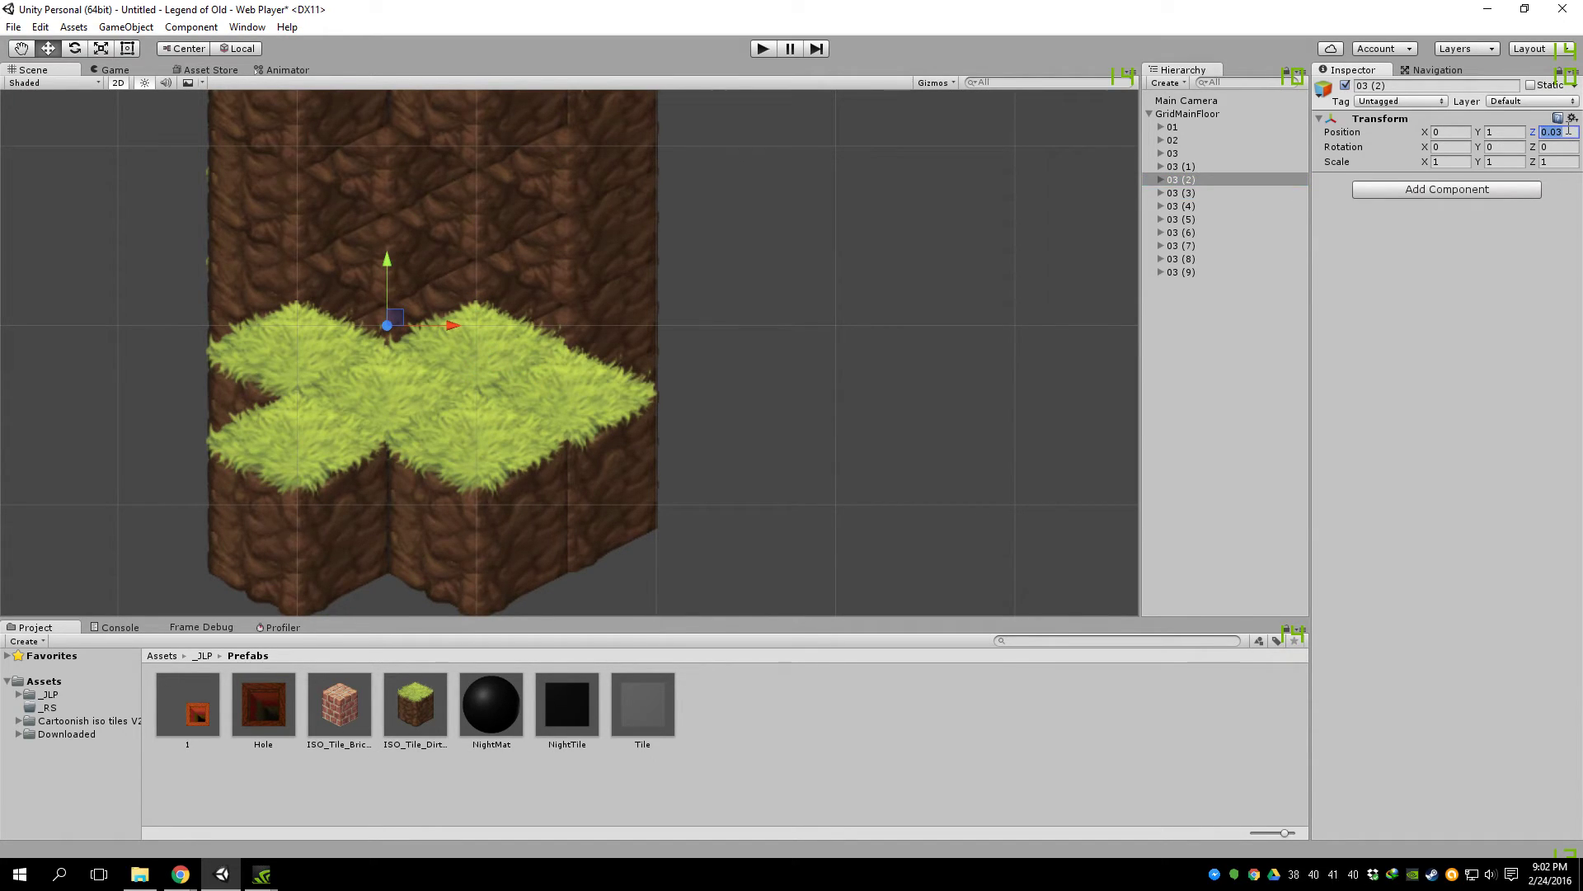
text(0.03)
click(1207, 197)
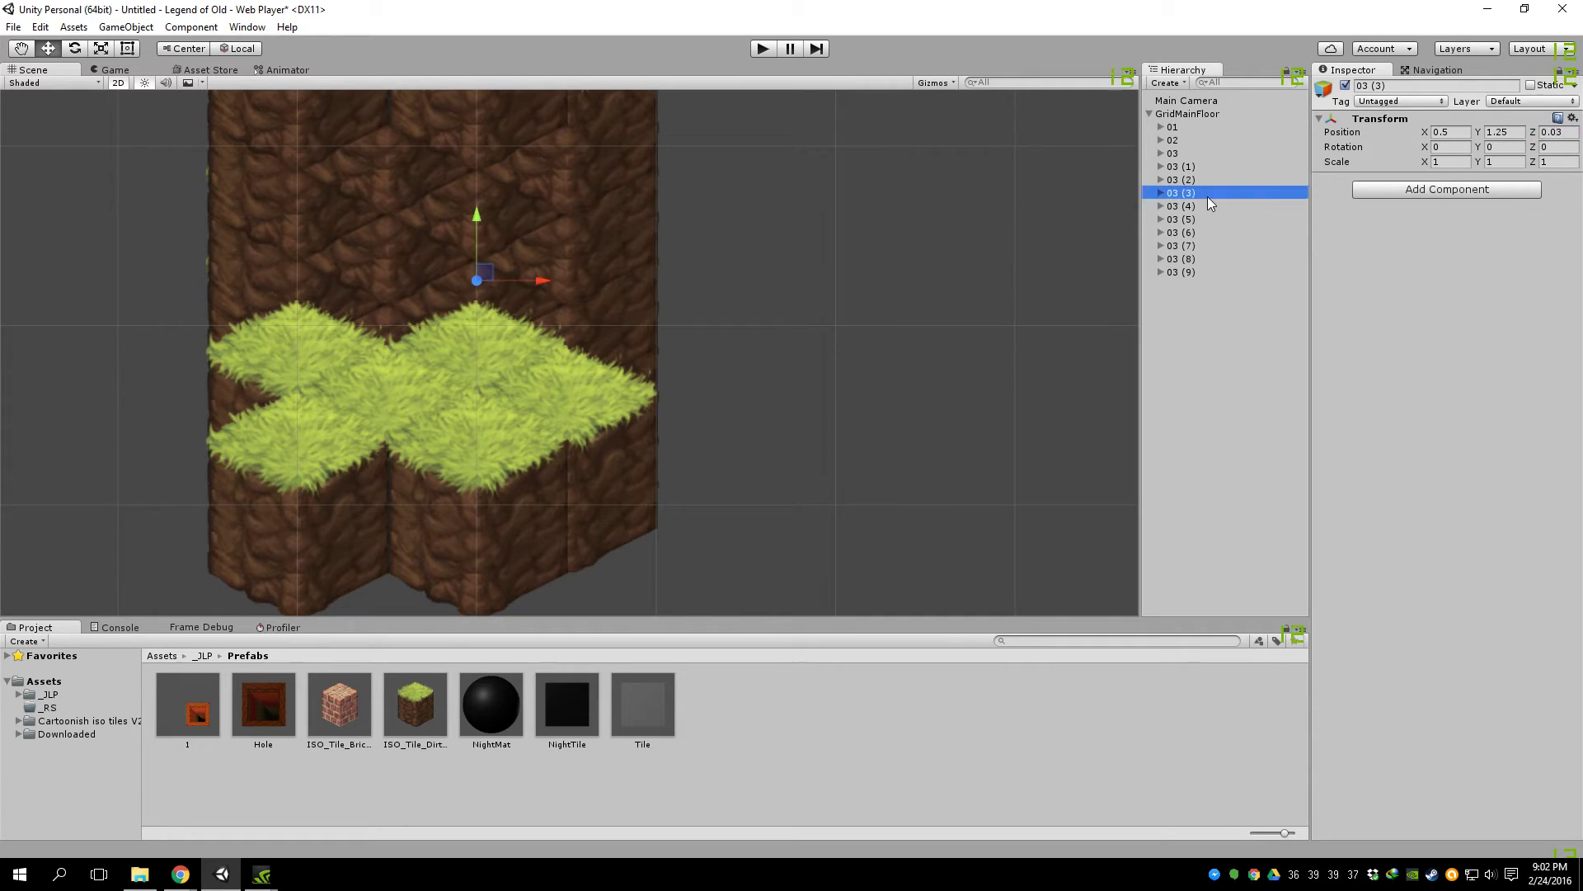
click(1567, 132)
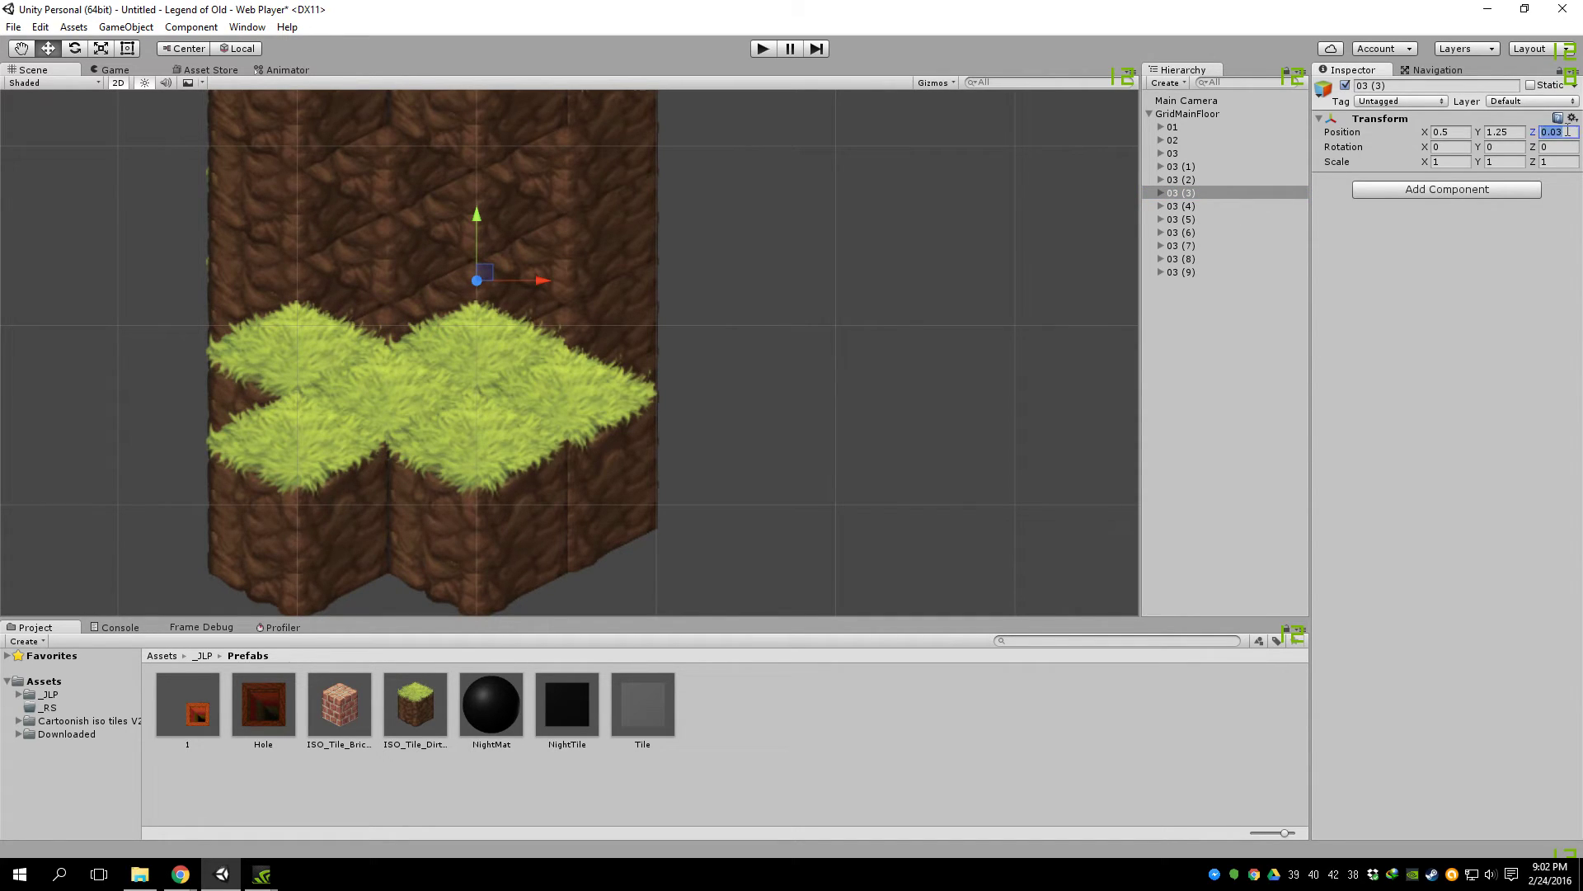
text(.03)
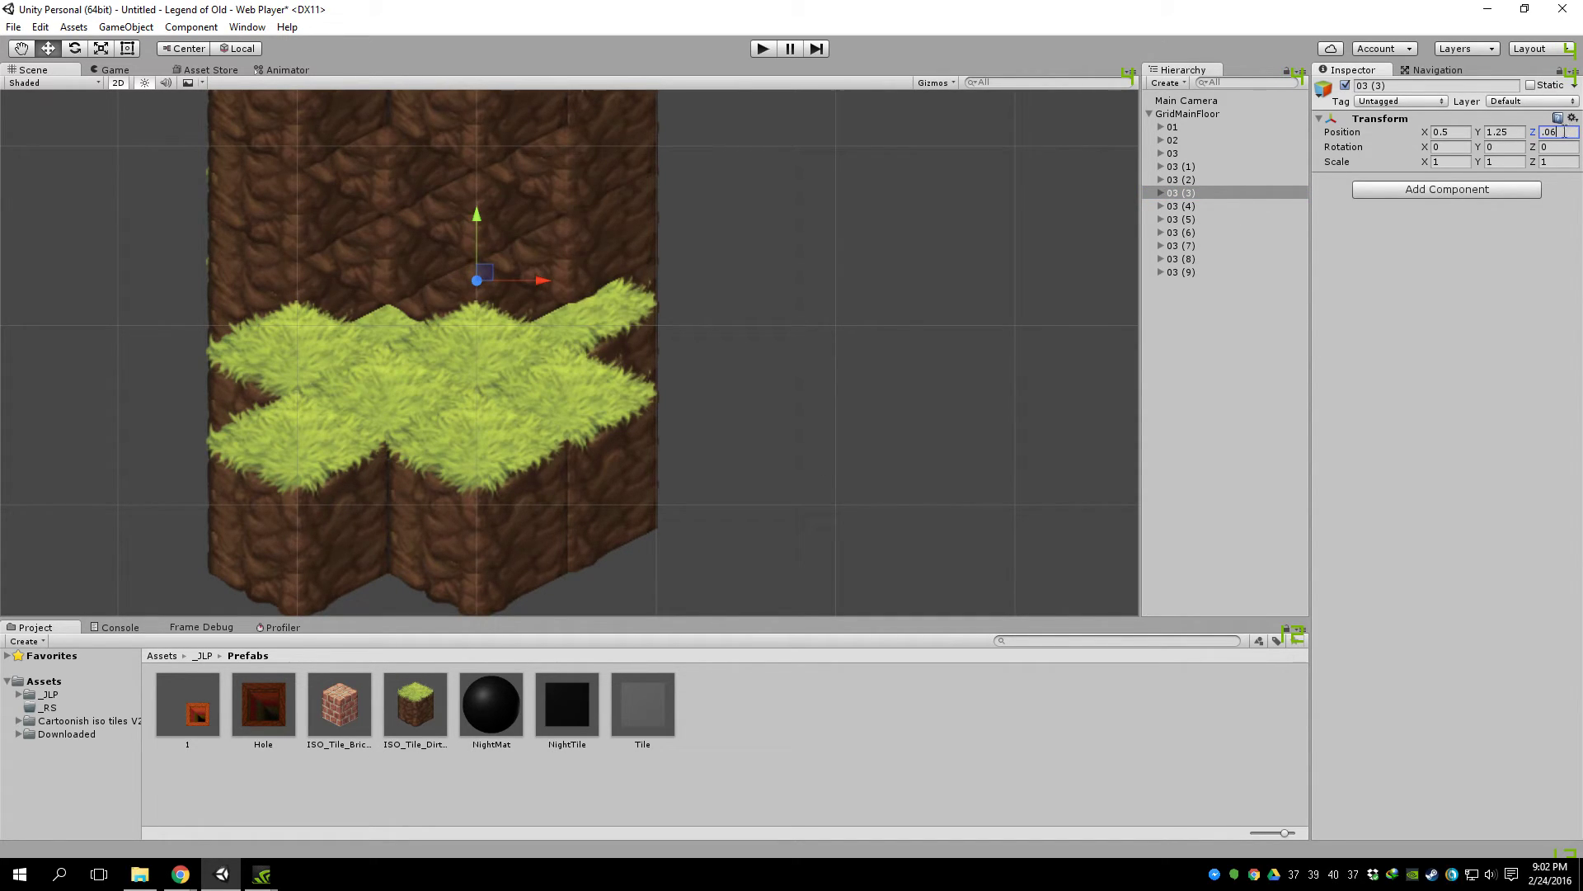
click(1190, 205)
click(1567, 132)
text(3.0)
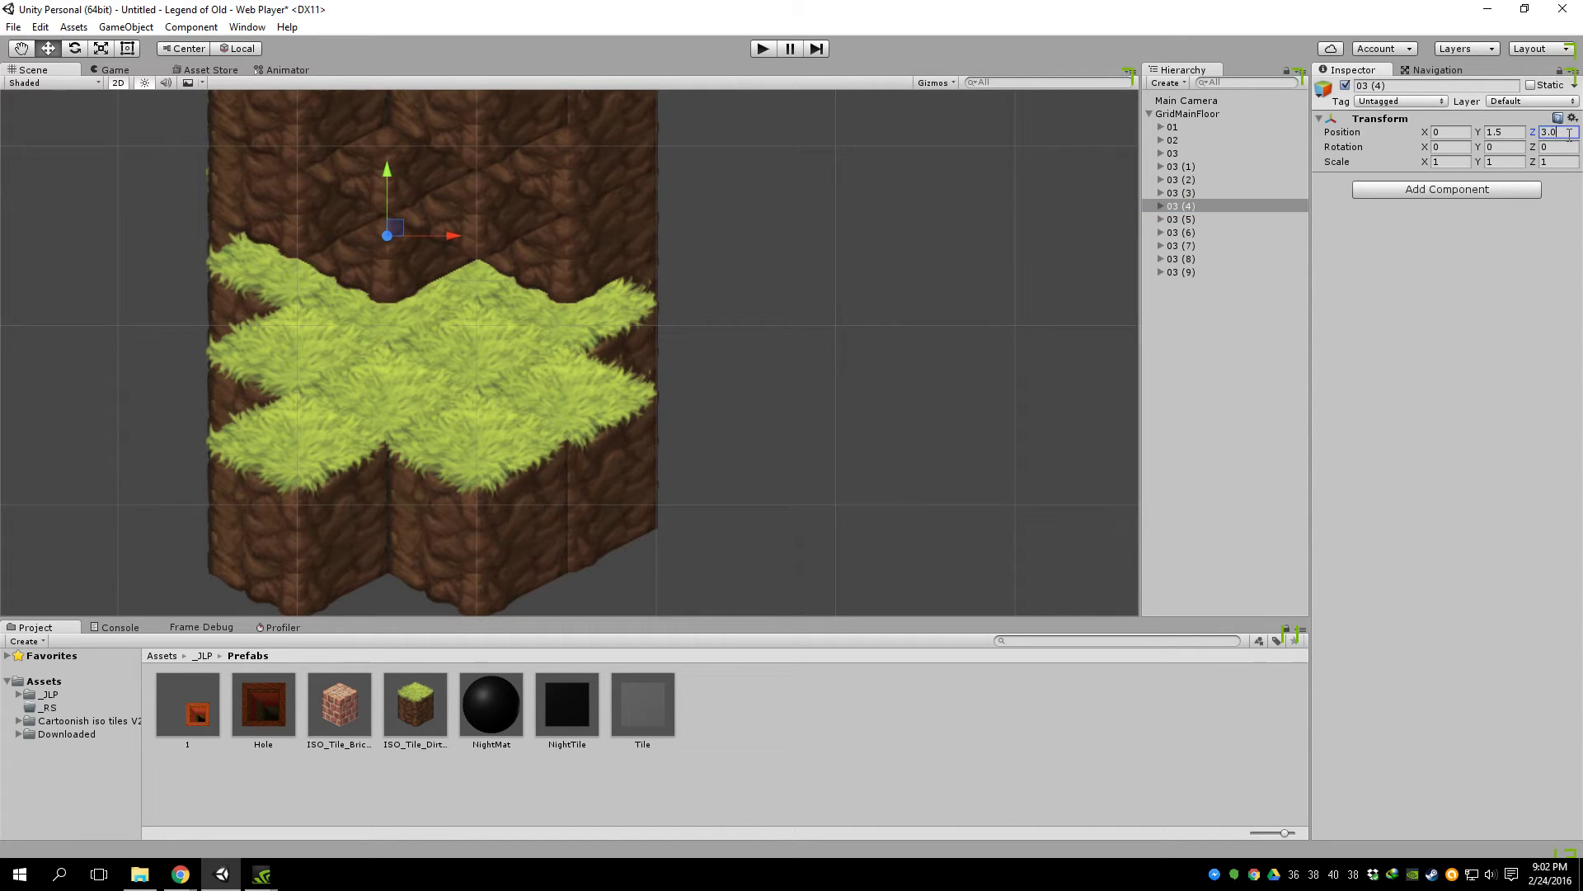
text(7)
double_click(1567, 133)
text(.03)
Step: Set Z depths of 03 (5)–03 (8) to 0.08, 0.09, 0.1 and 0.1, and edit 03 (9)'s depth
click(1192, 219)
double_click(1558, 132)
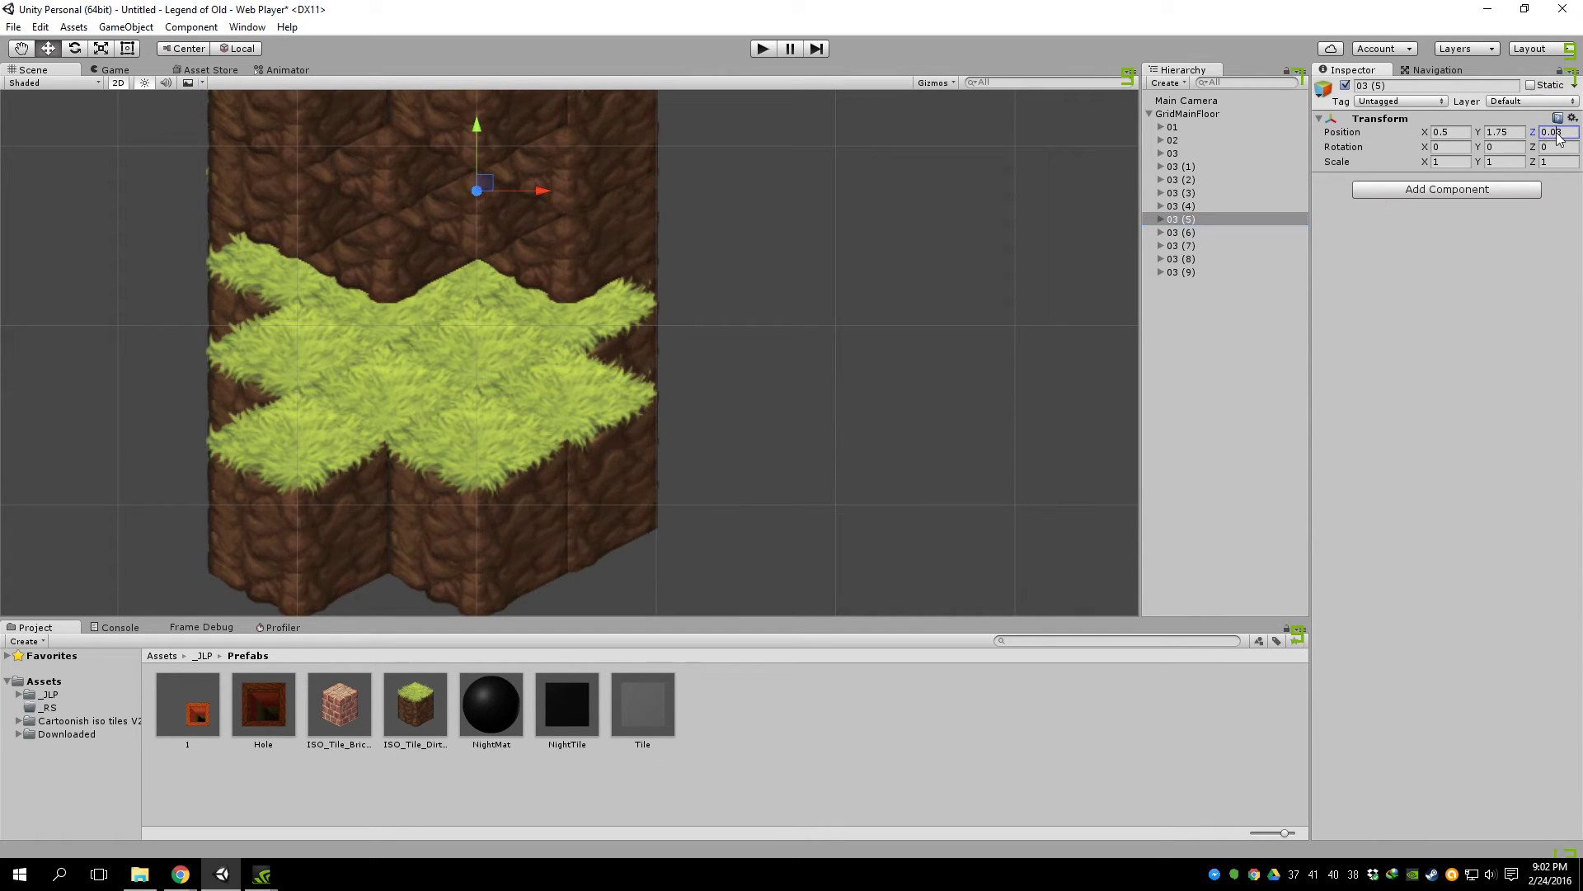
text(.08)
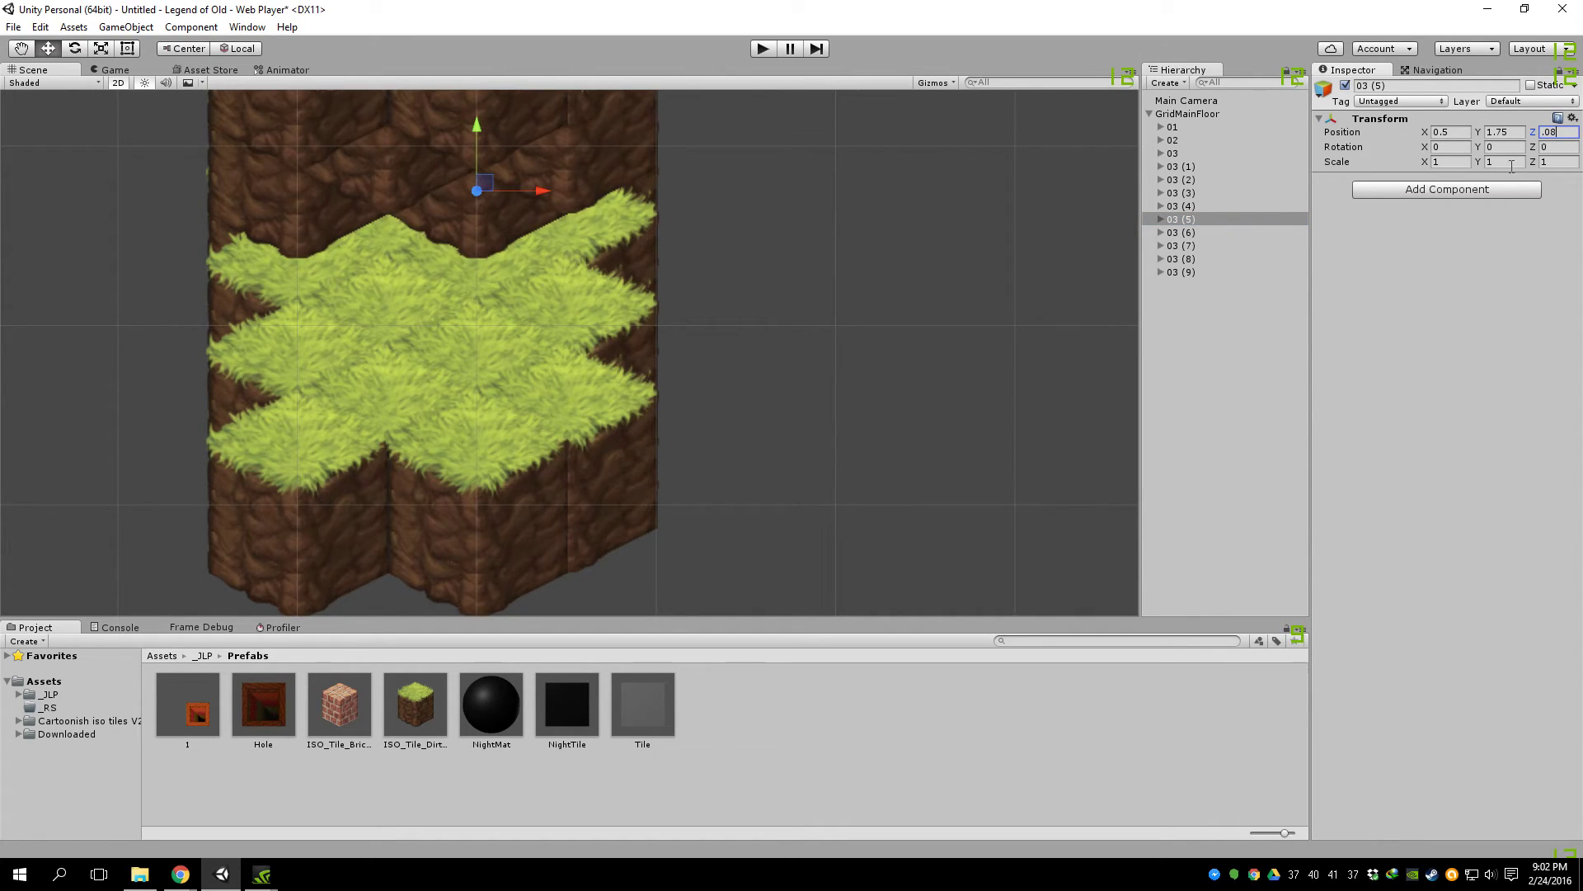
click(1222, 233)
double_click(1559, 132)
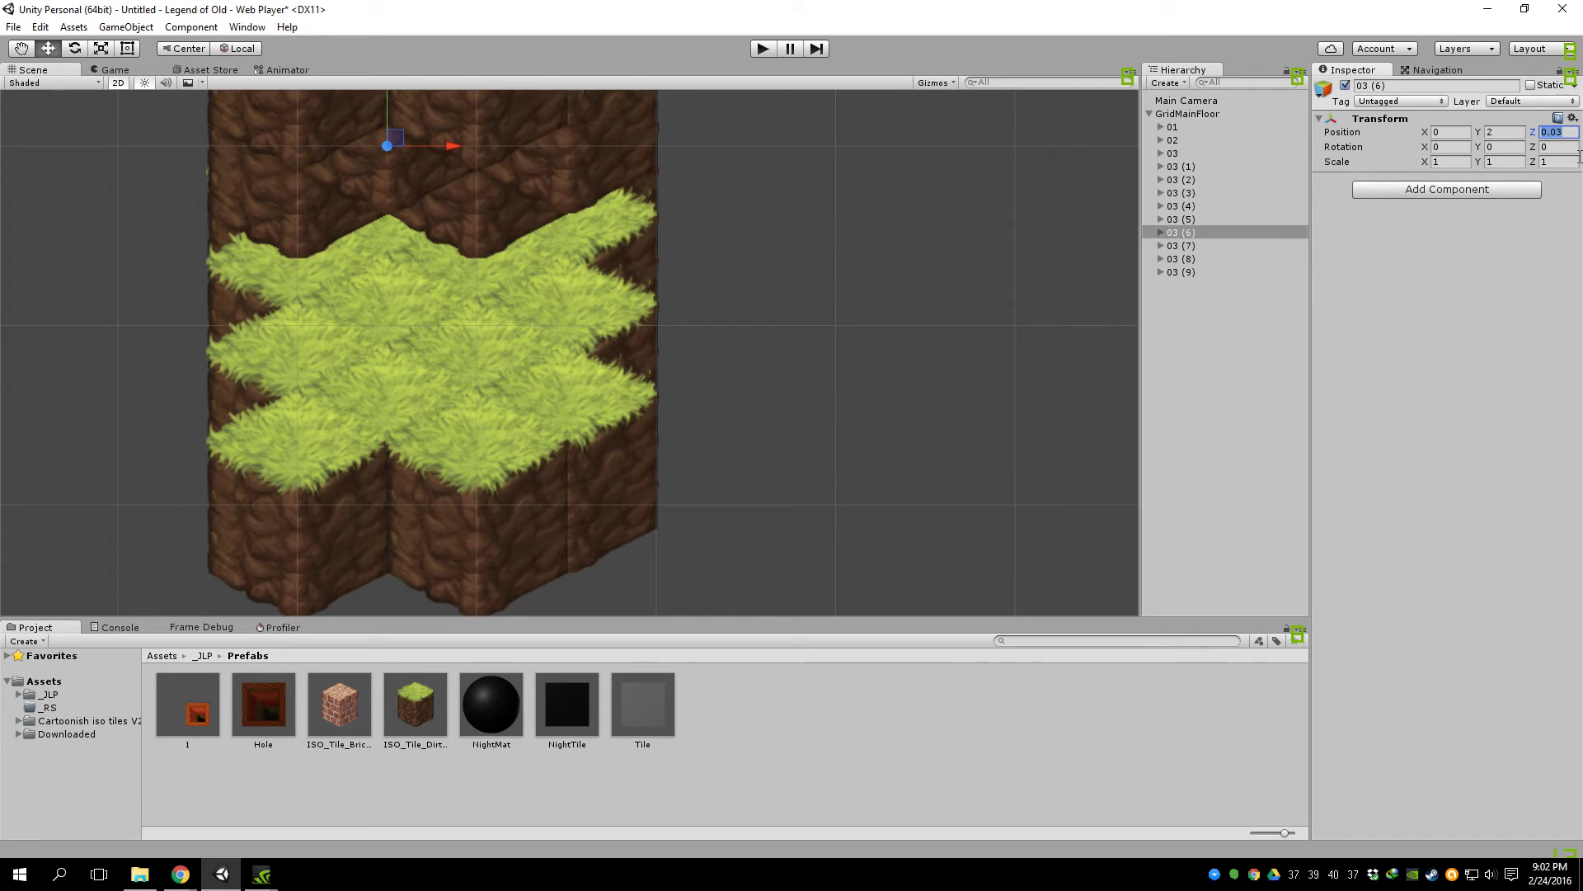
text(.09)
click(1225, 245)
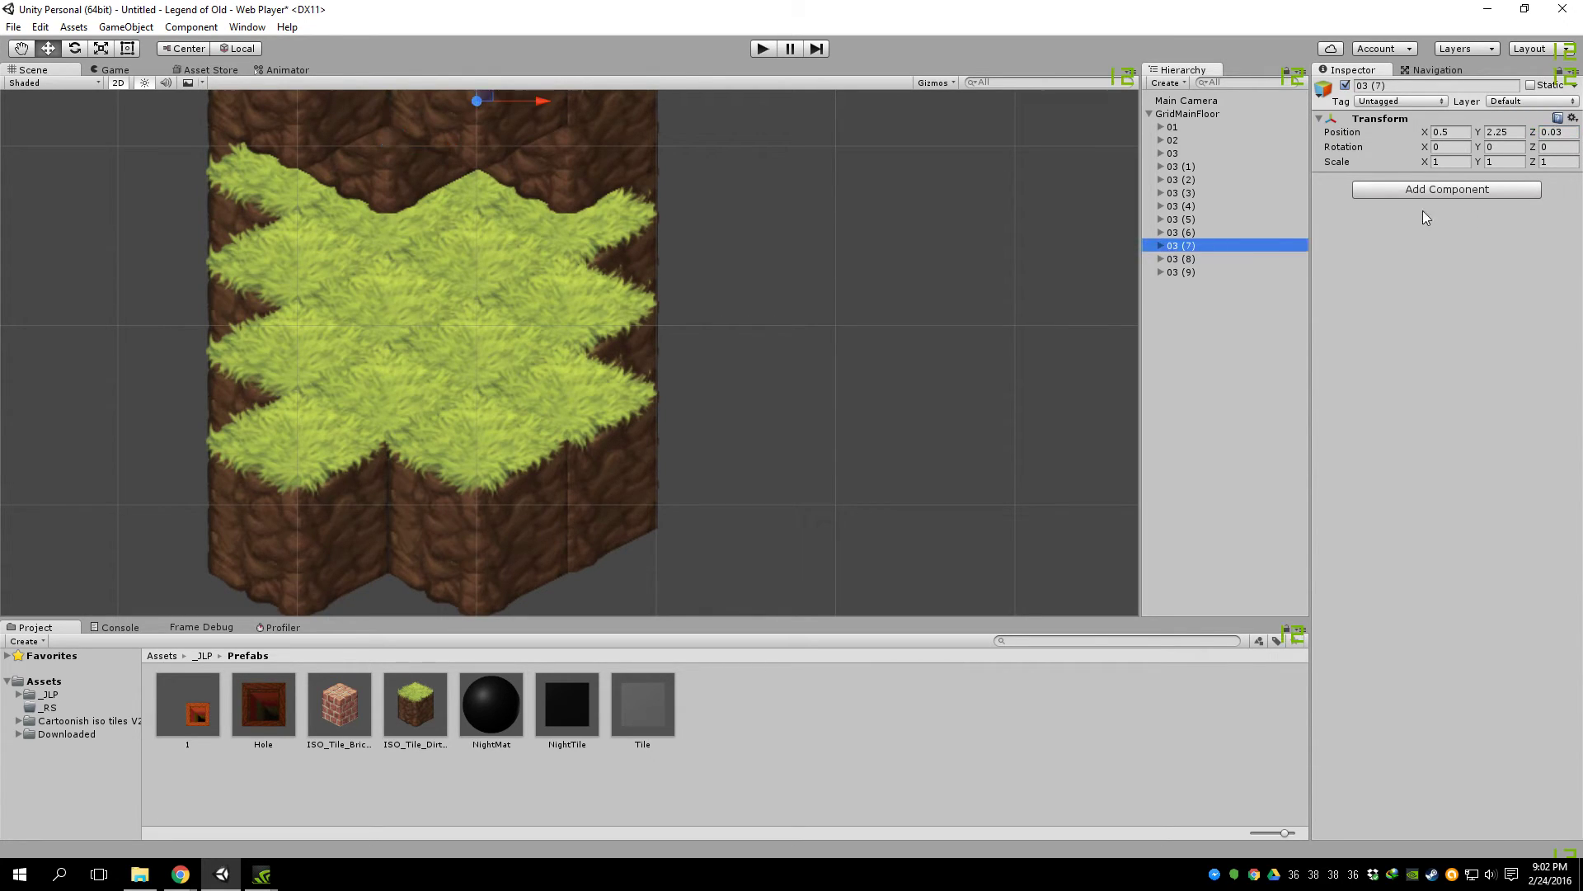
double_click(1564, 134)
text(.1)
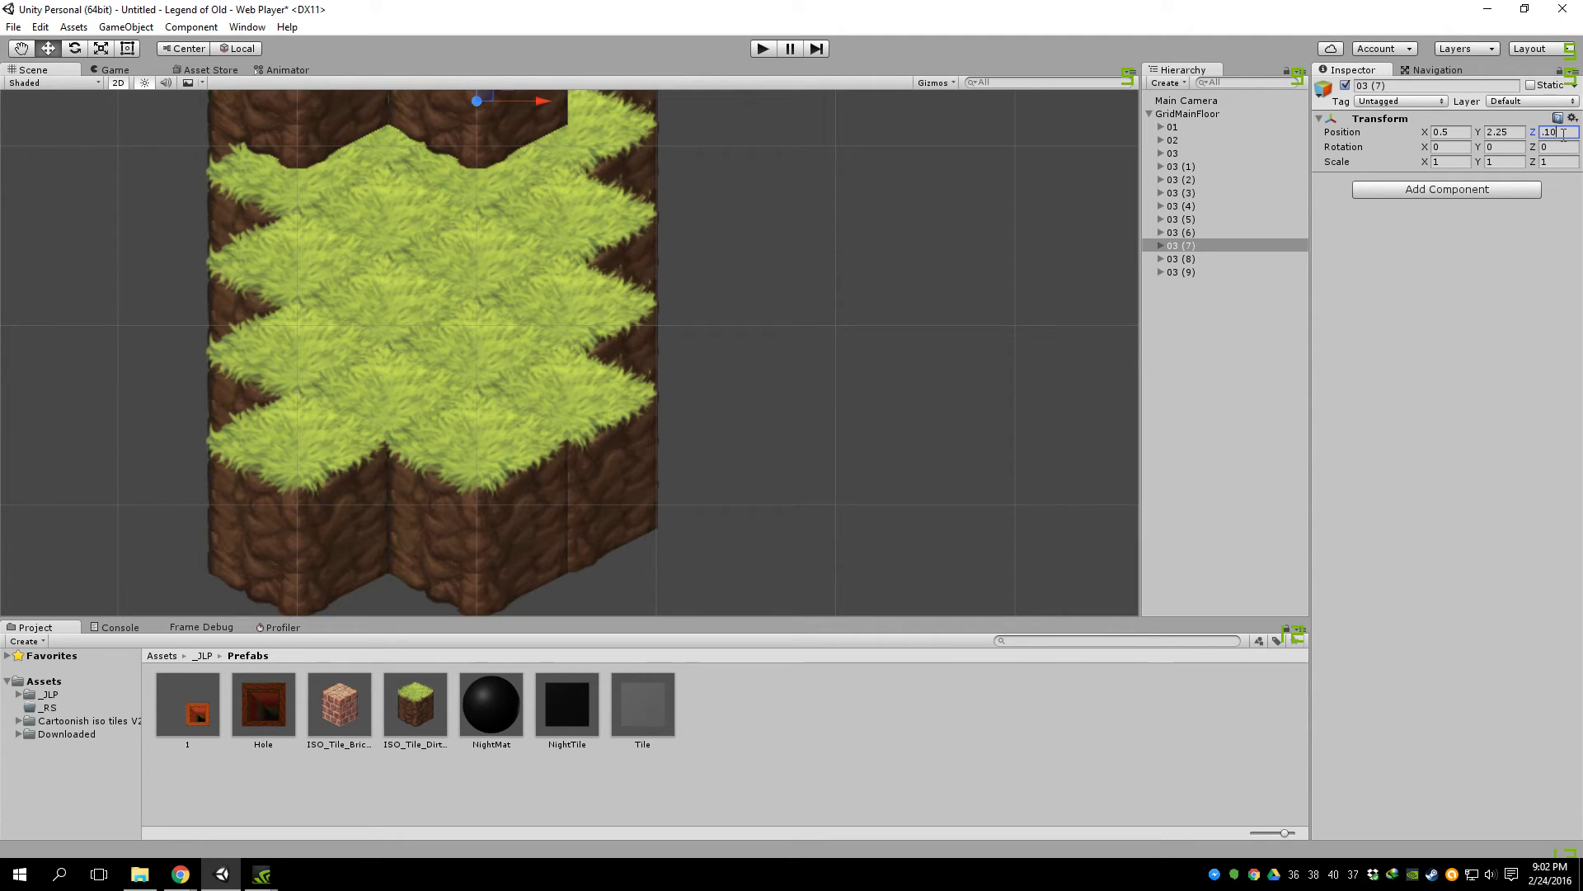
click(1201, 259)
double_click(1563, 133)
text(.1)
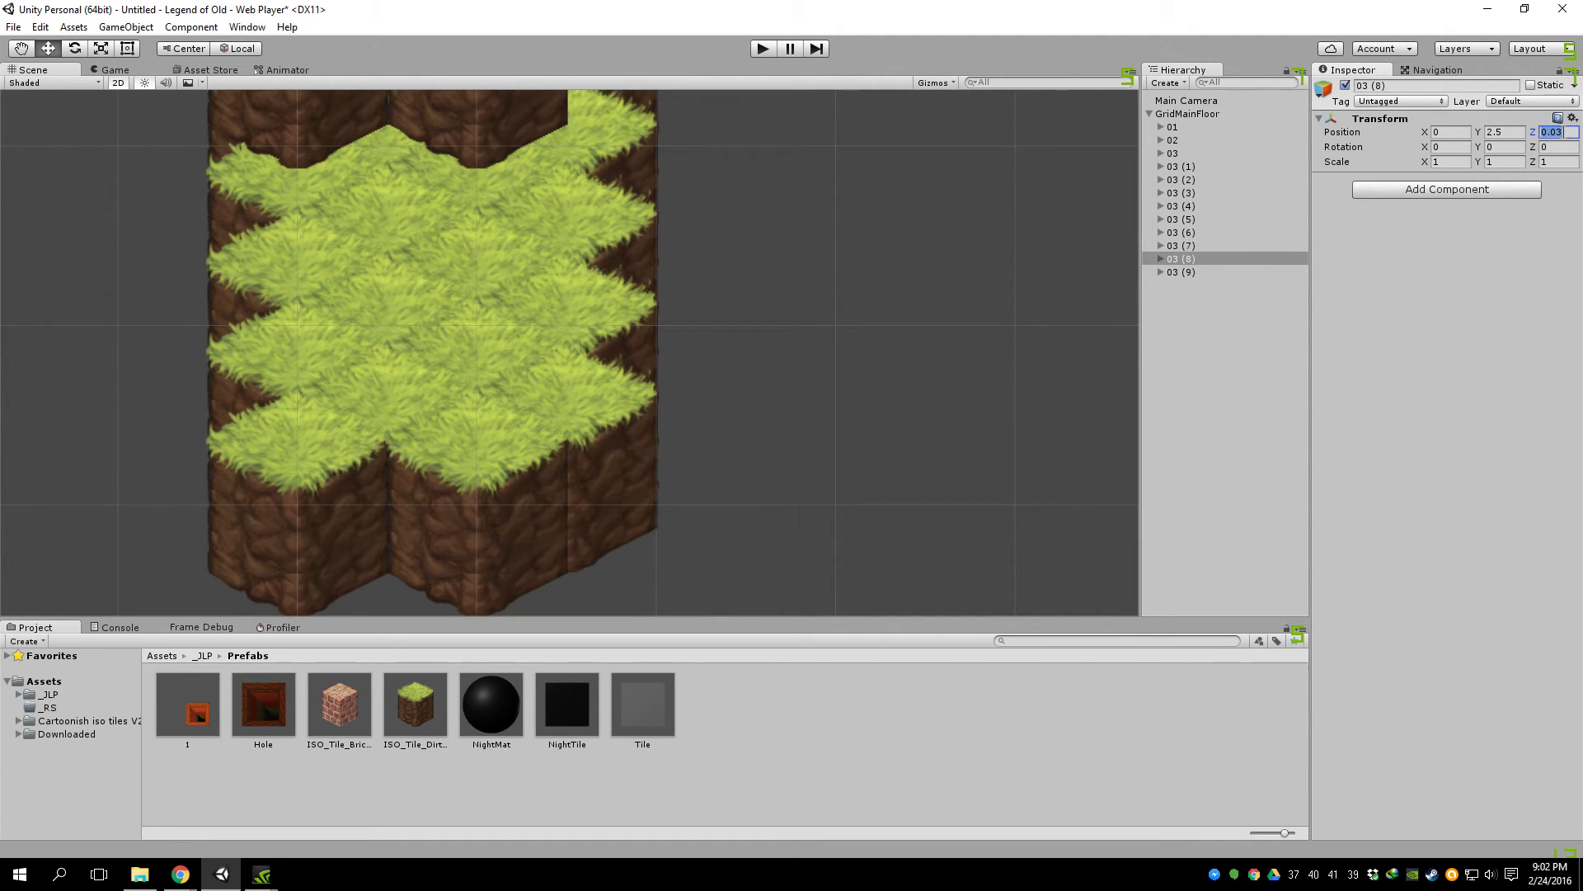
click(1258, 271)
double_click(1558, 131)
text(.)
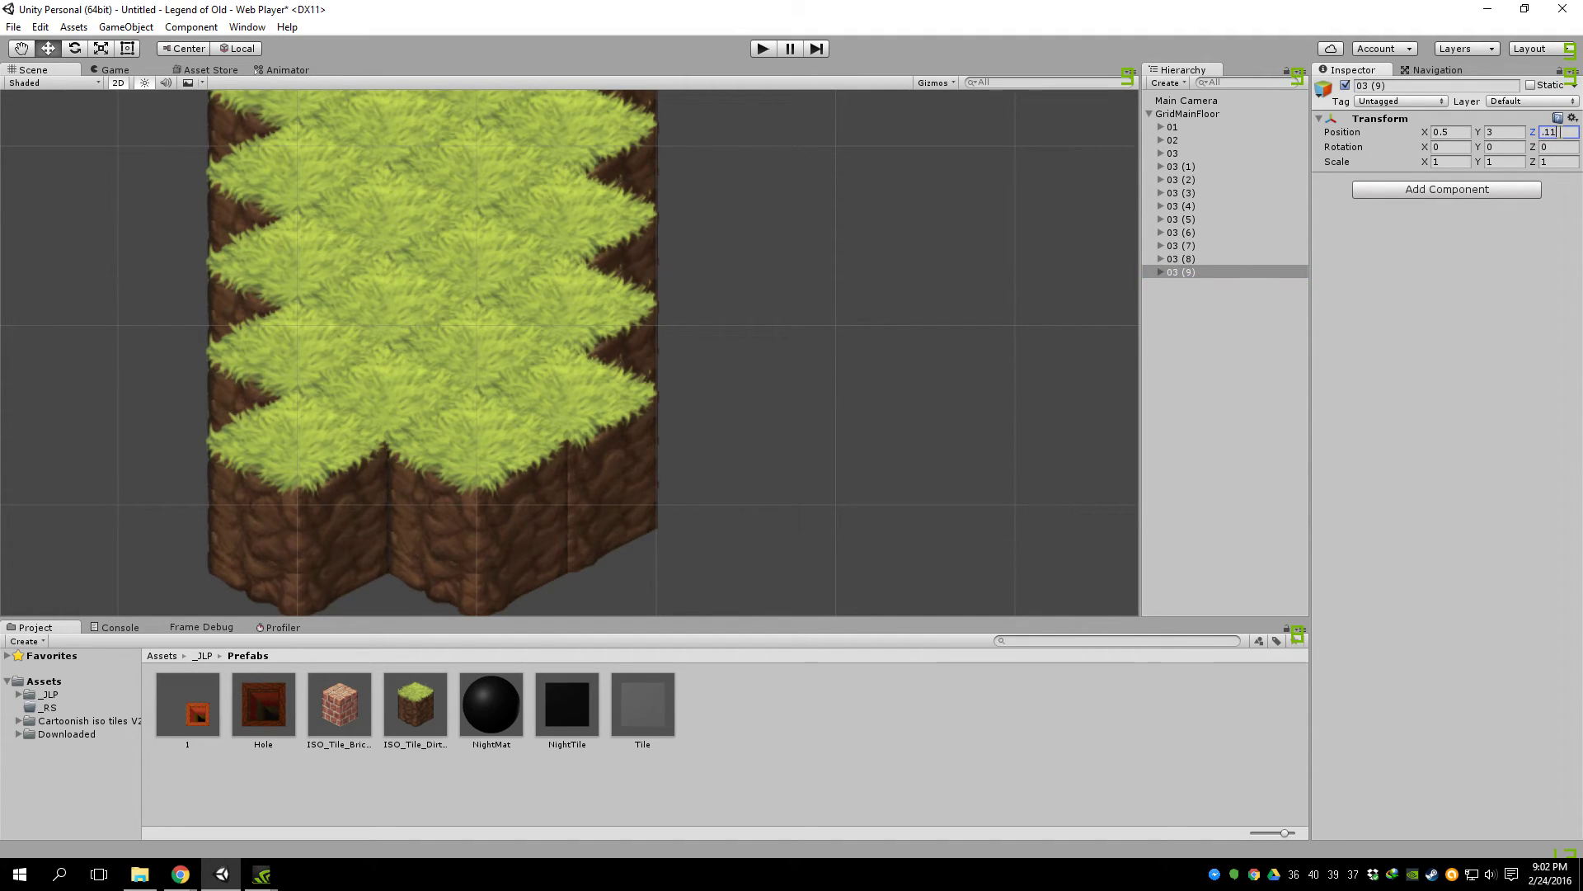
click(722, 365)
Step: Lower tile row 03 (9) to Position Y 2.75
scroll(770, 445, down, 3)
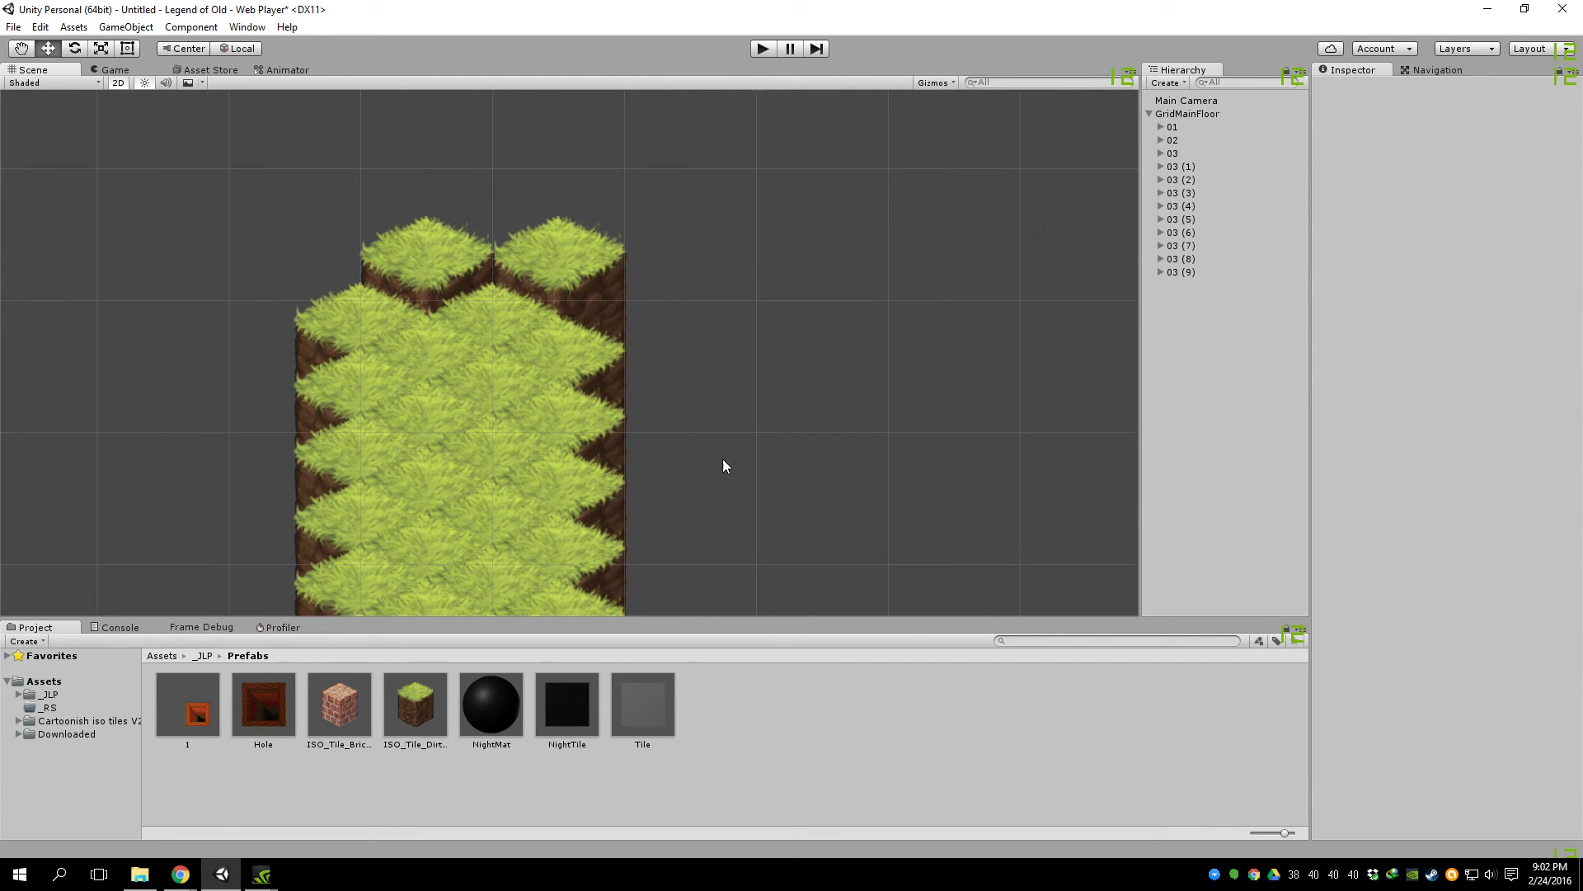
click(1200, 271)
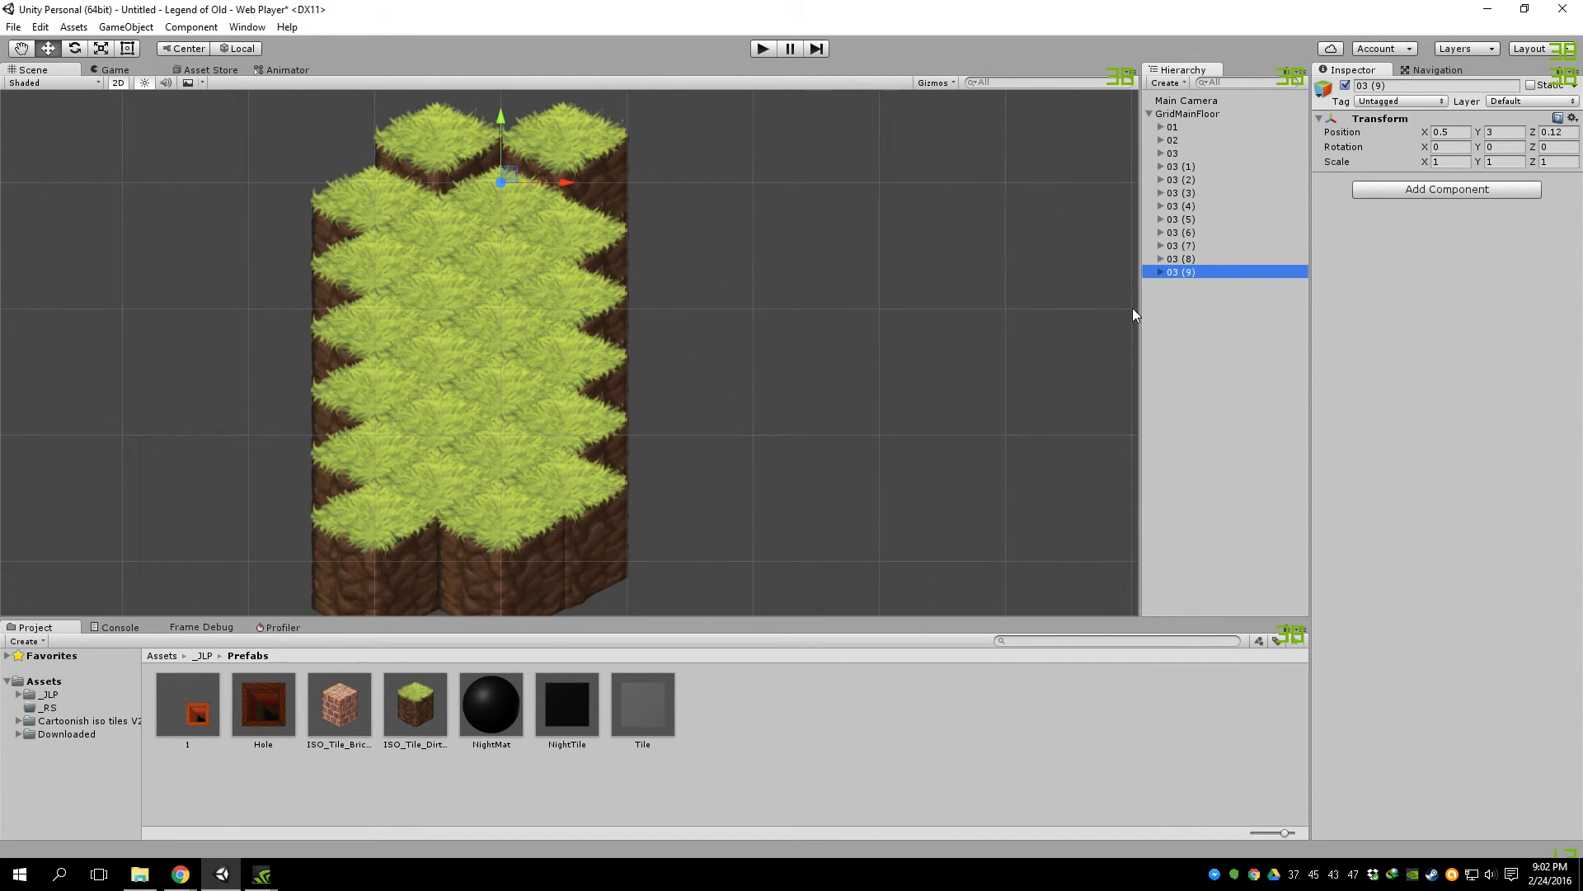
click(1187, 260)
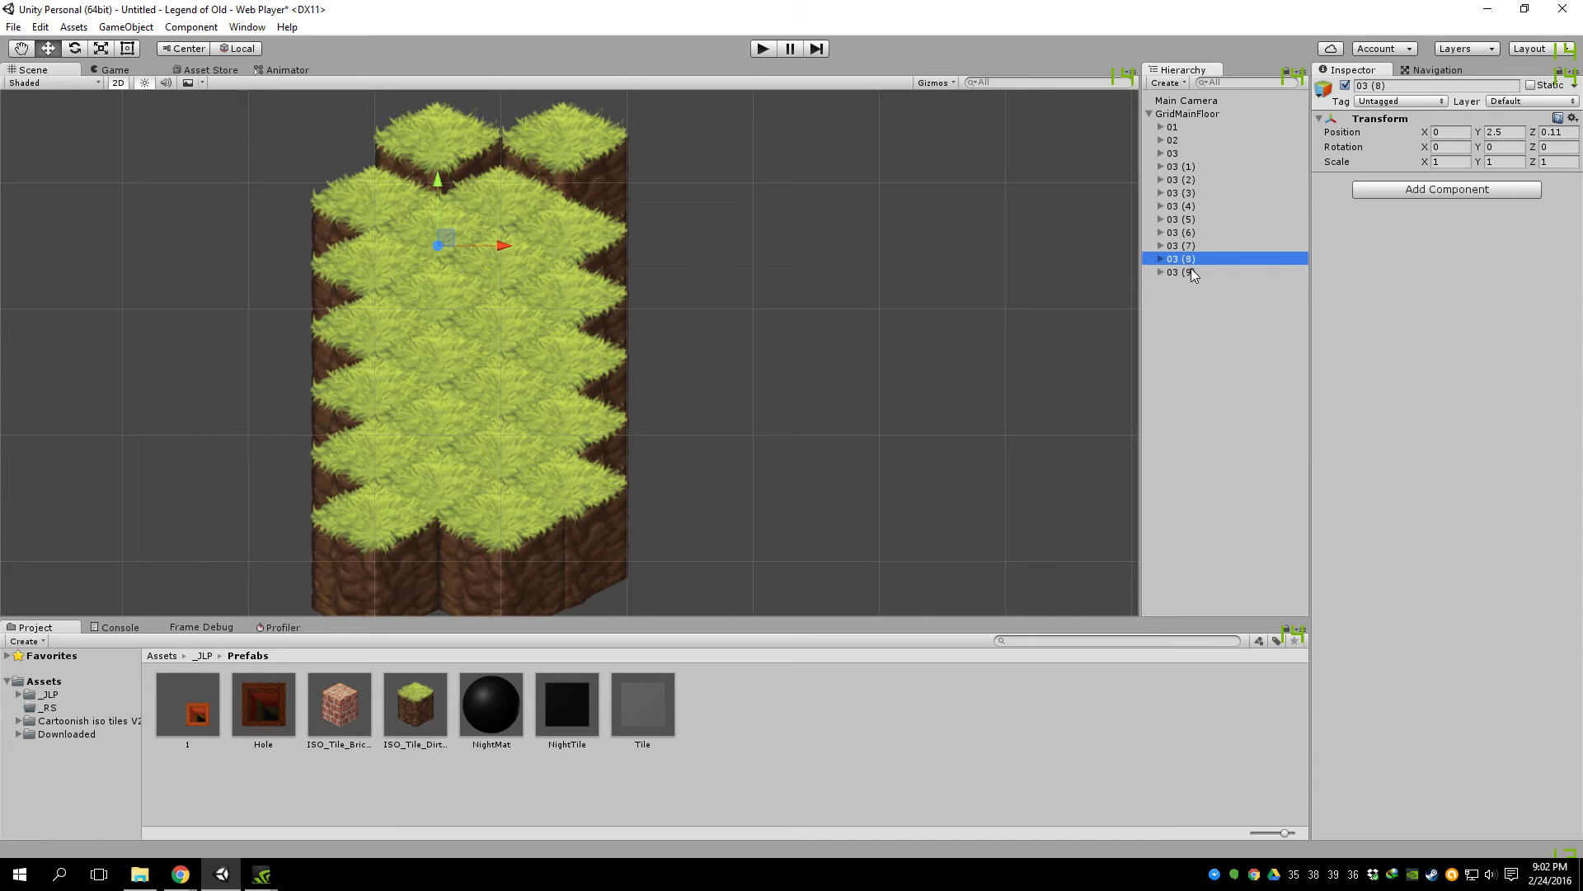
click(1190, 271)
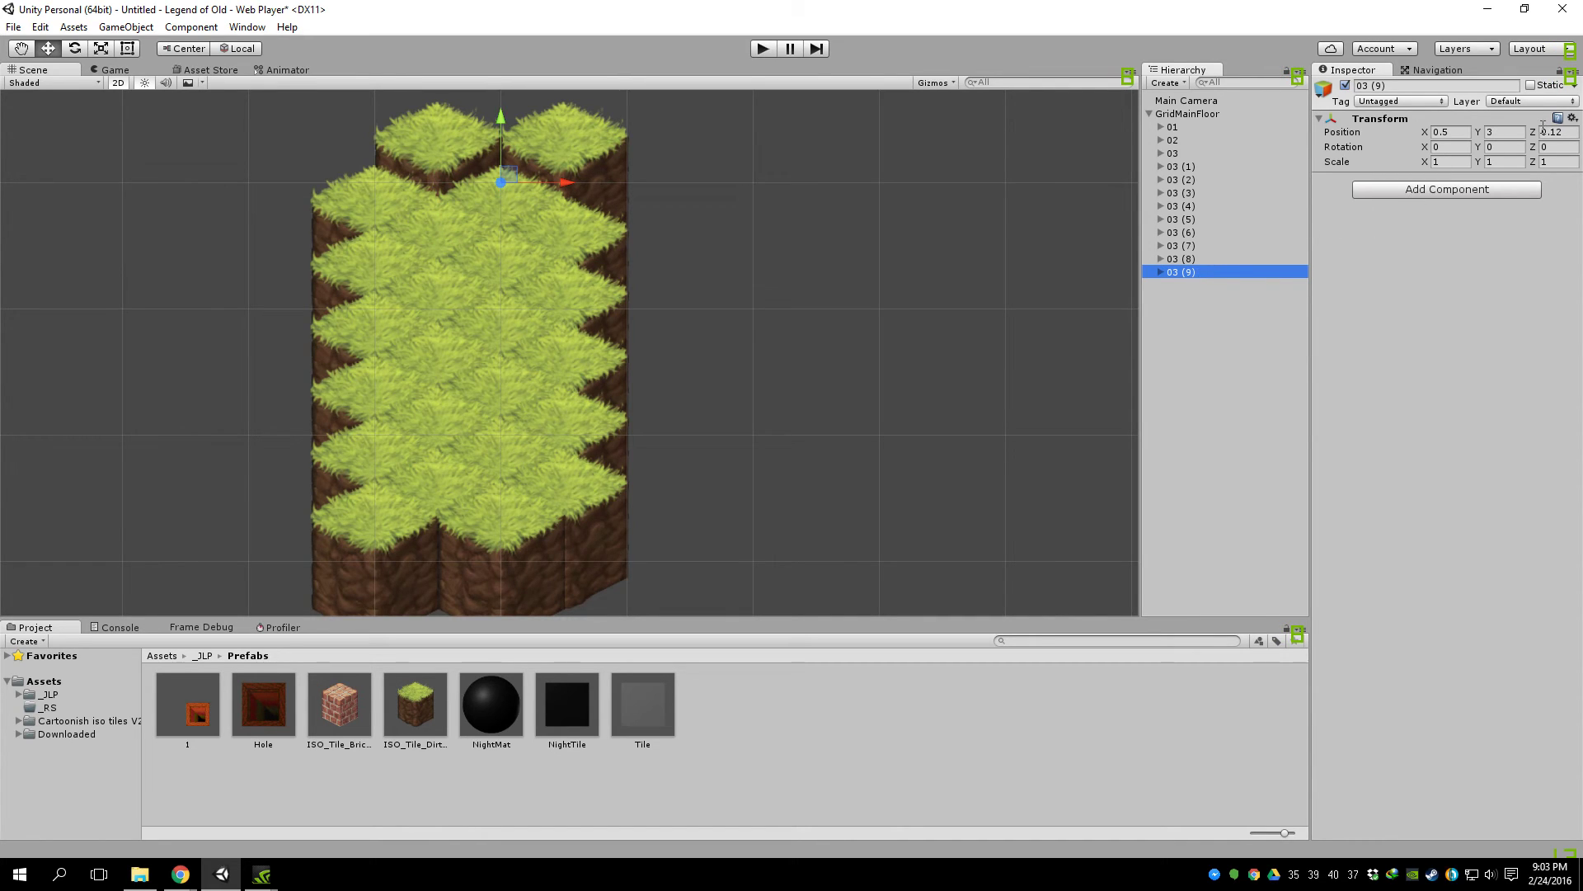
click(1511, 133)
text(2.75)
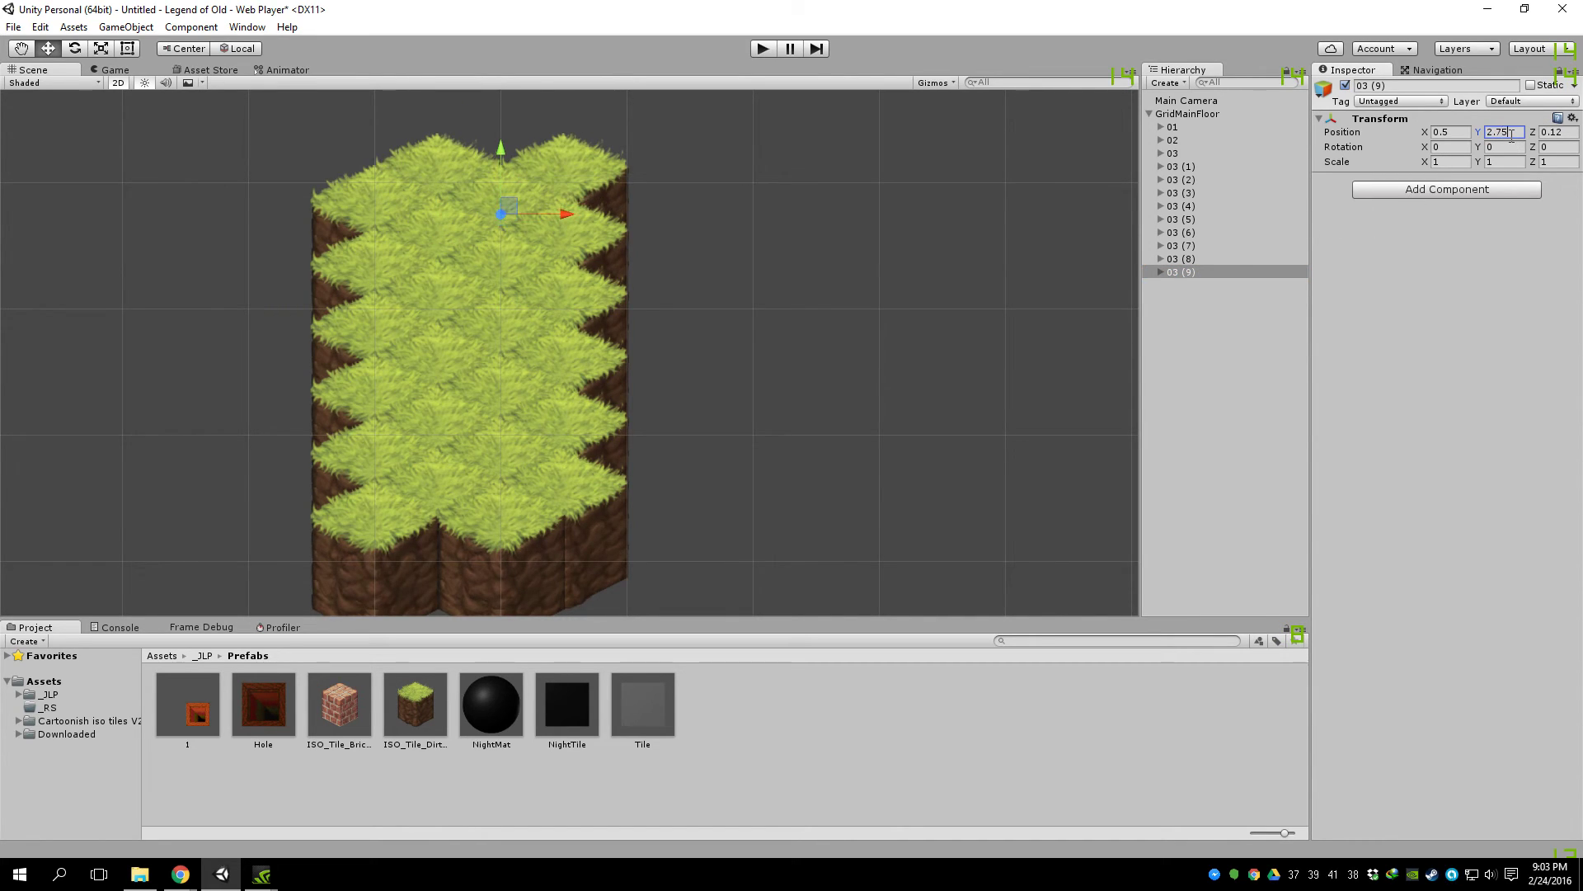
Step: Pan and zoom the Scene view to inspect the now-even grass column
scroll(744, 414, down, 2)
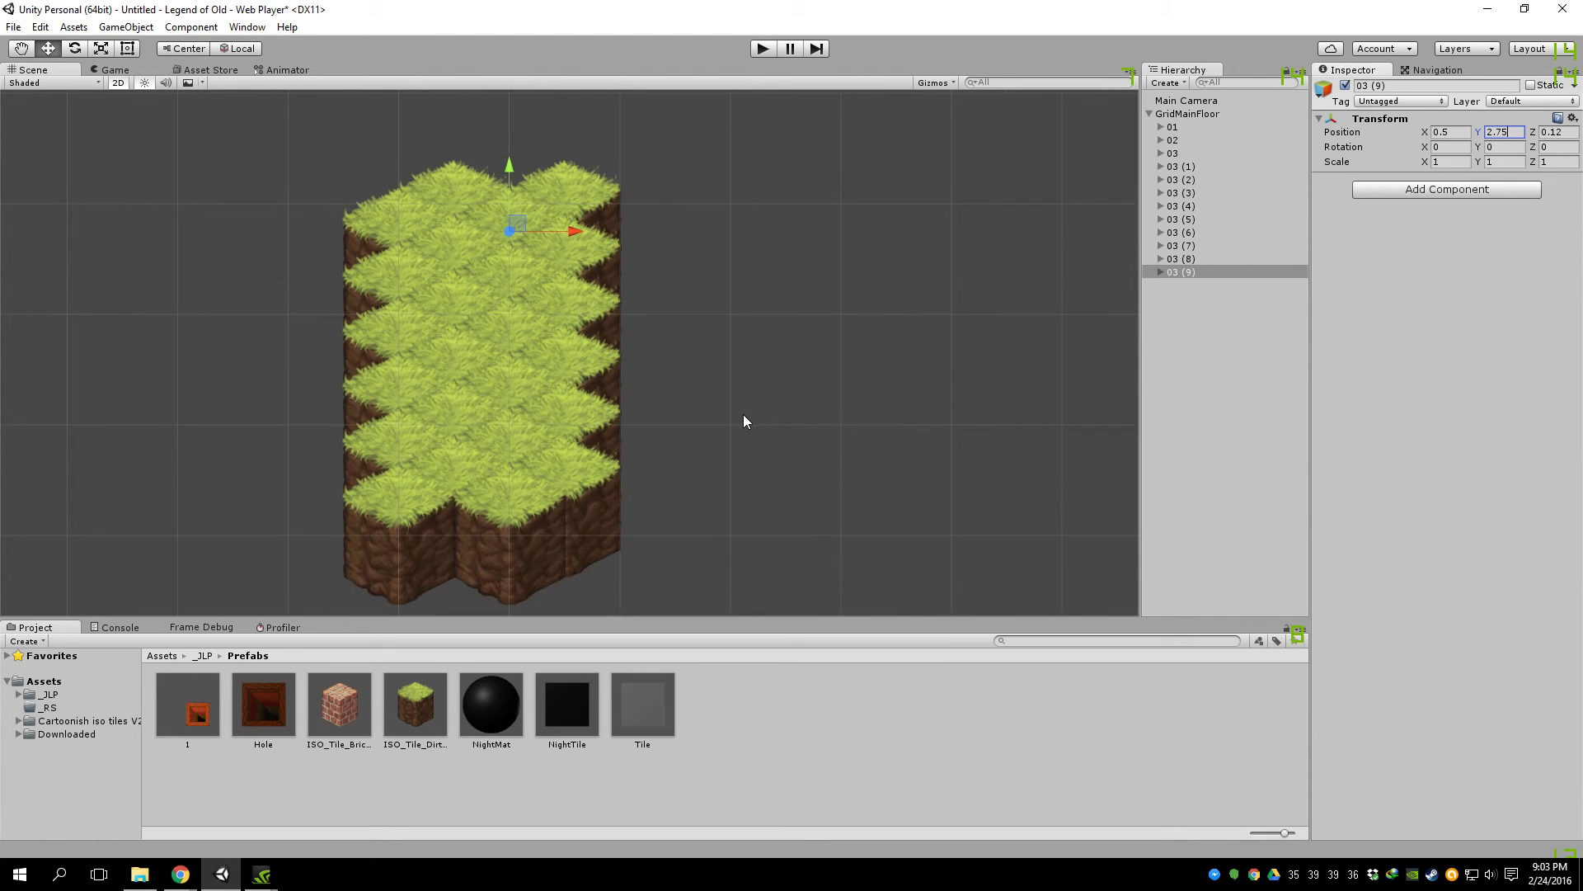
middle_drag(743, 414, 376, 350)
scroll(376, 350, down, 2)
middle_drag(392, 245, 516, 462)
scroll(470, 322, down, 1)
middle_drag(495, 217, 584, 470)
scroll(602, 340, up, 6)
scroll(595, 386, down, 3)
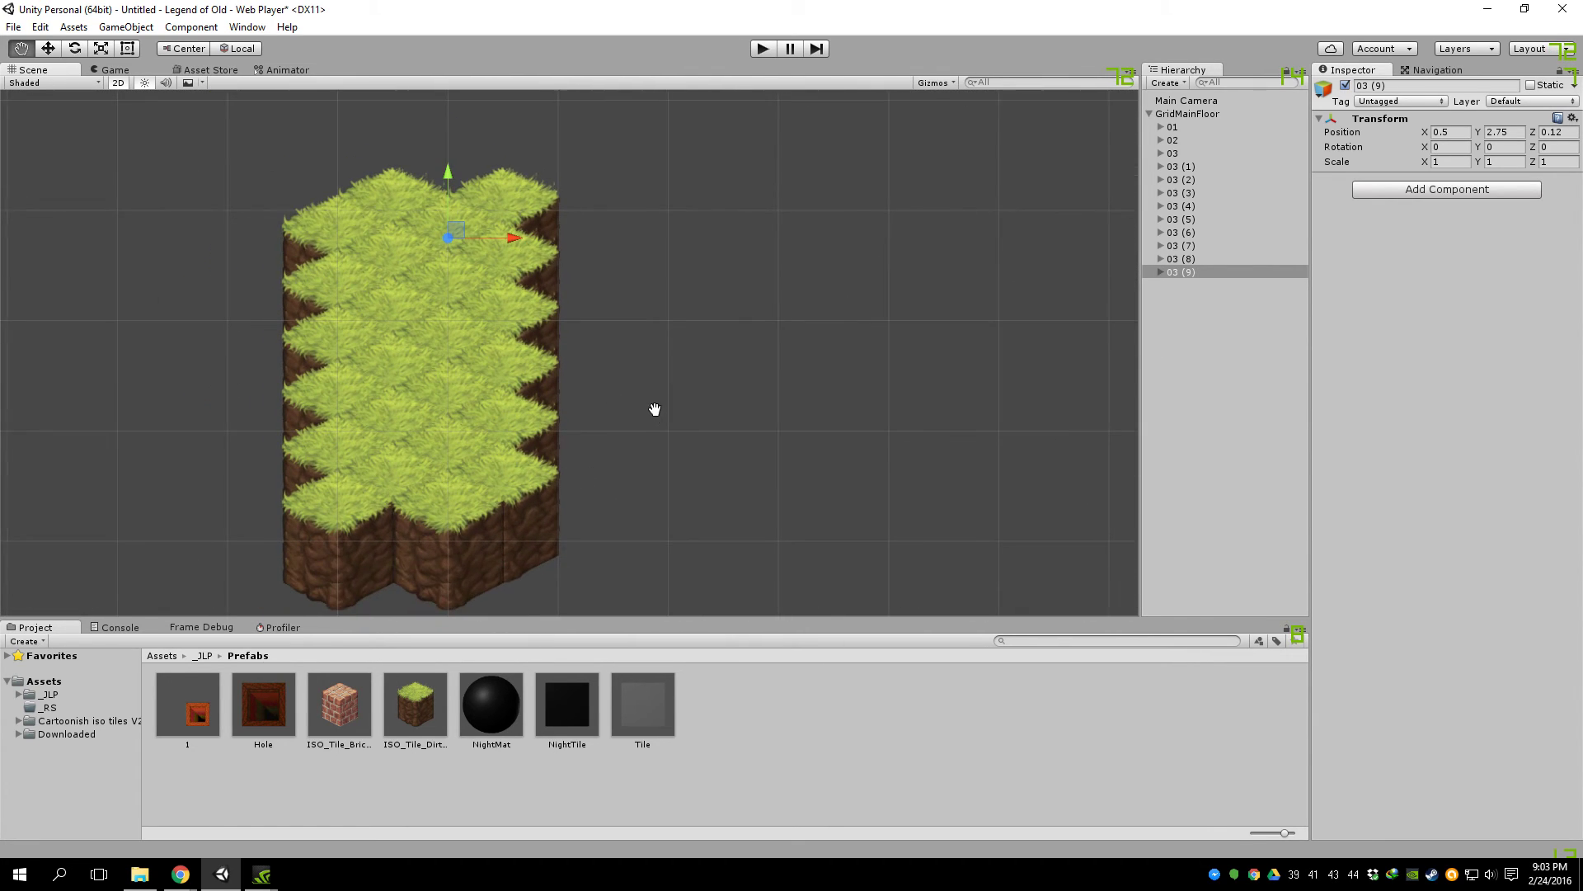
middle_drag(656, 410, 498, 394)
Step: Duplicate rows 03 (1)–03 (9) and slide the copies right beside the first column
click(1189, 169)
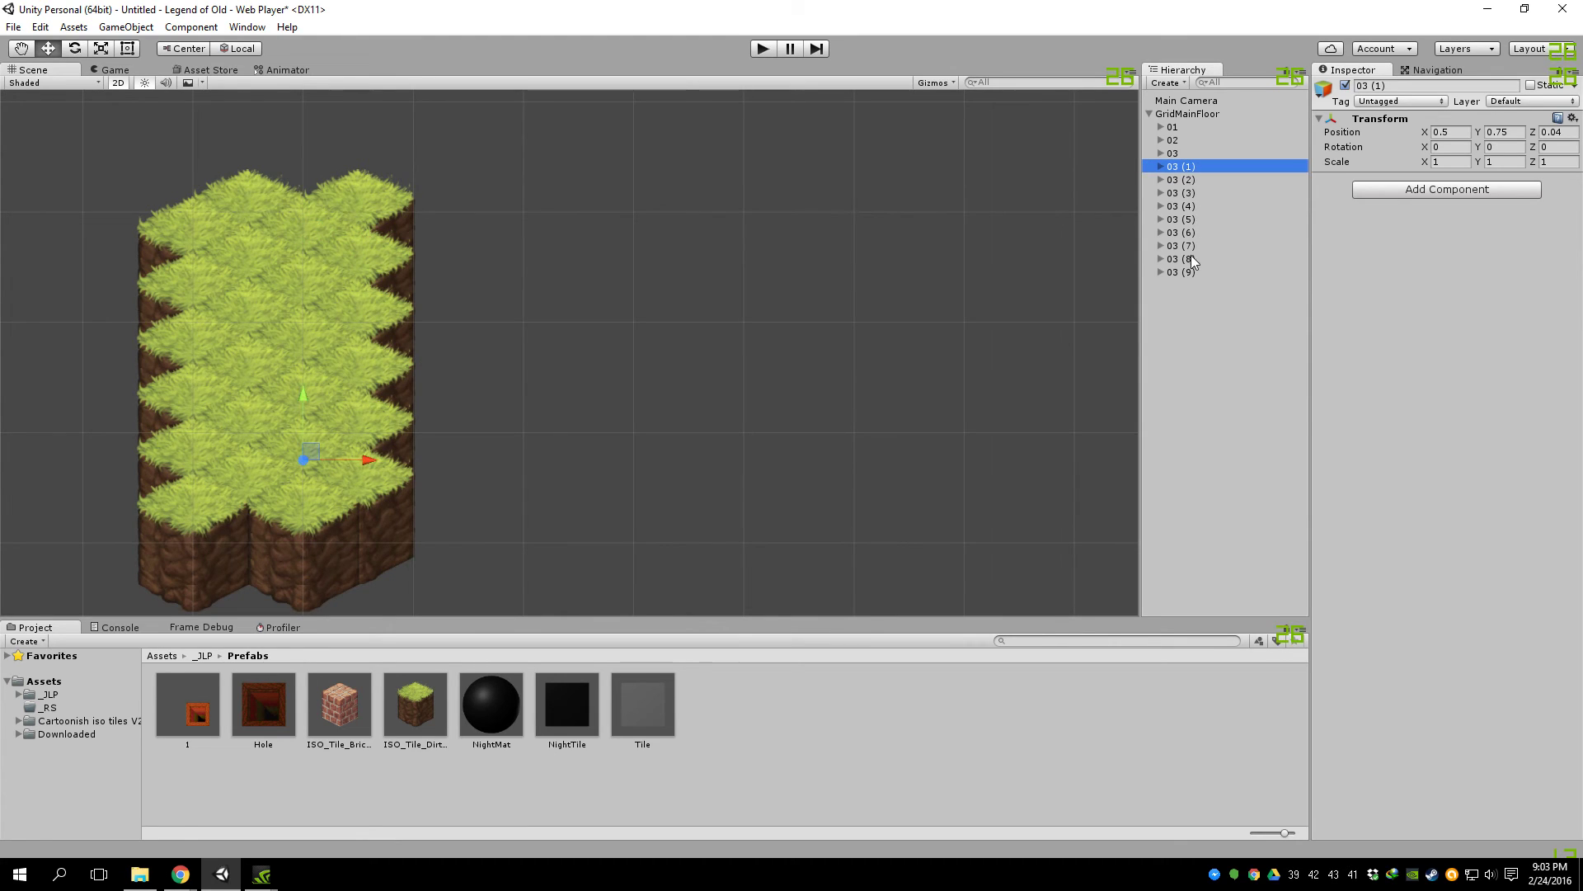
shift+click(1187, 271)
scroll(849, 346, down, 3)
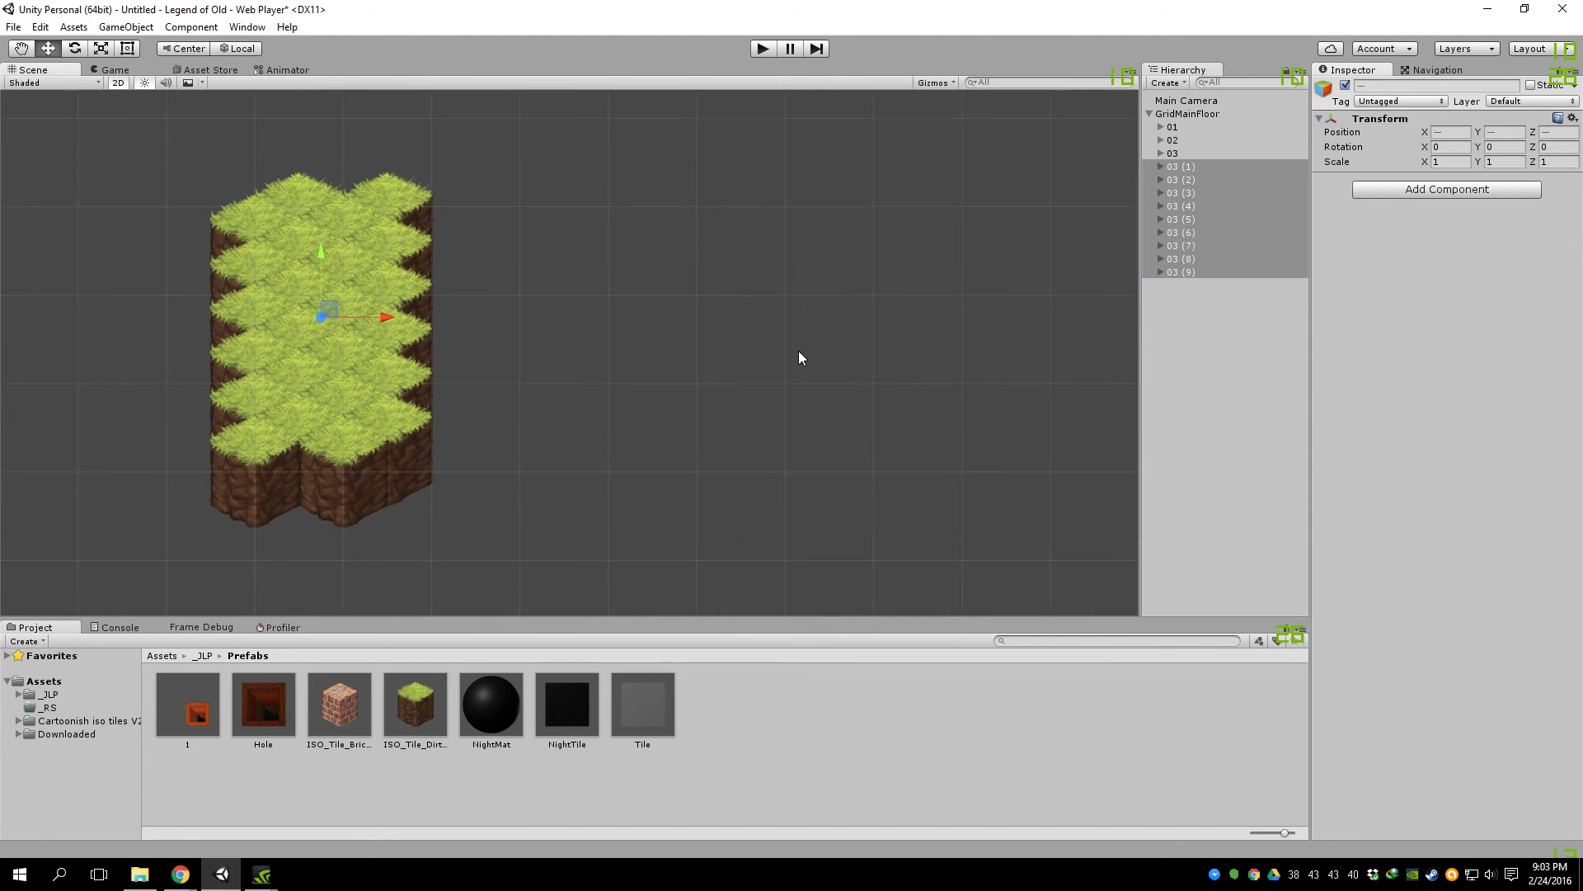
middle_drag(799, 353, 754, 321)
key(ctrl+d)
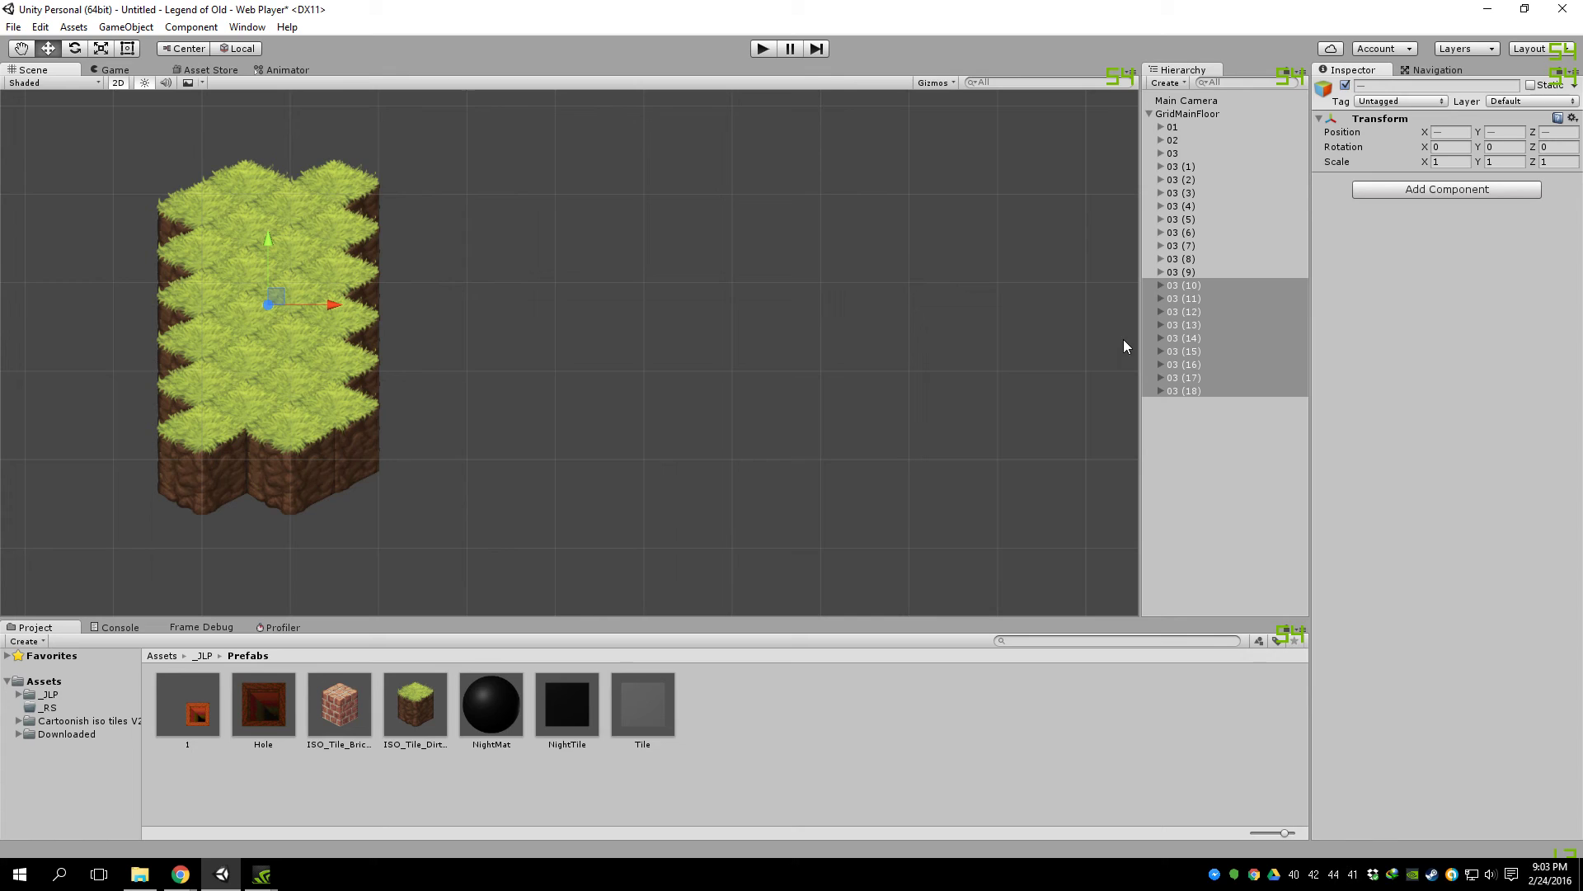
ctrl+drag(334, 304, 536, 302)
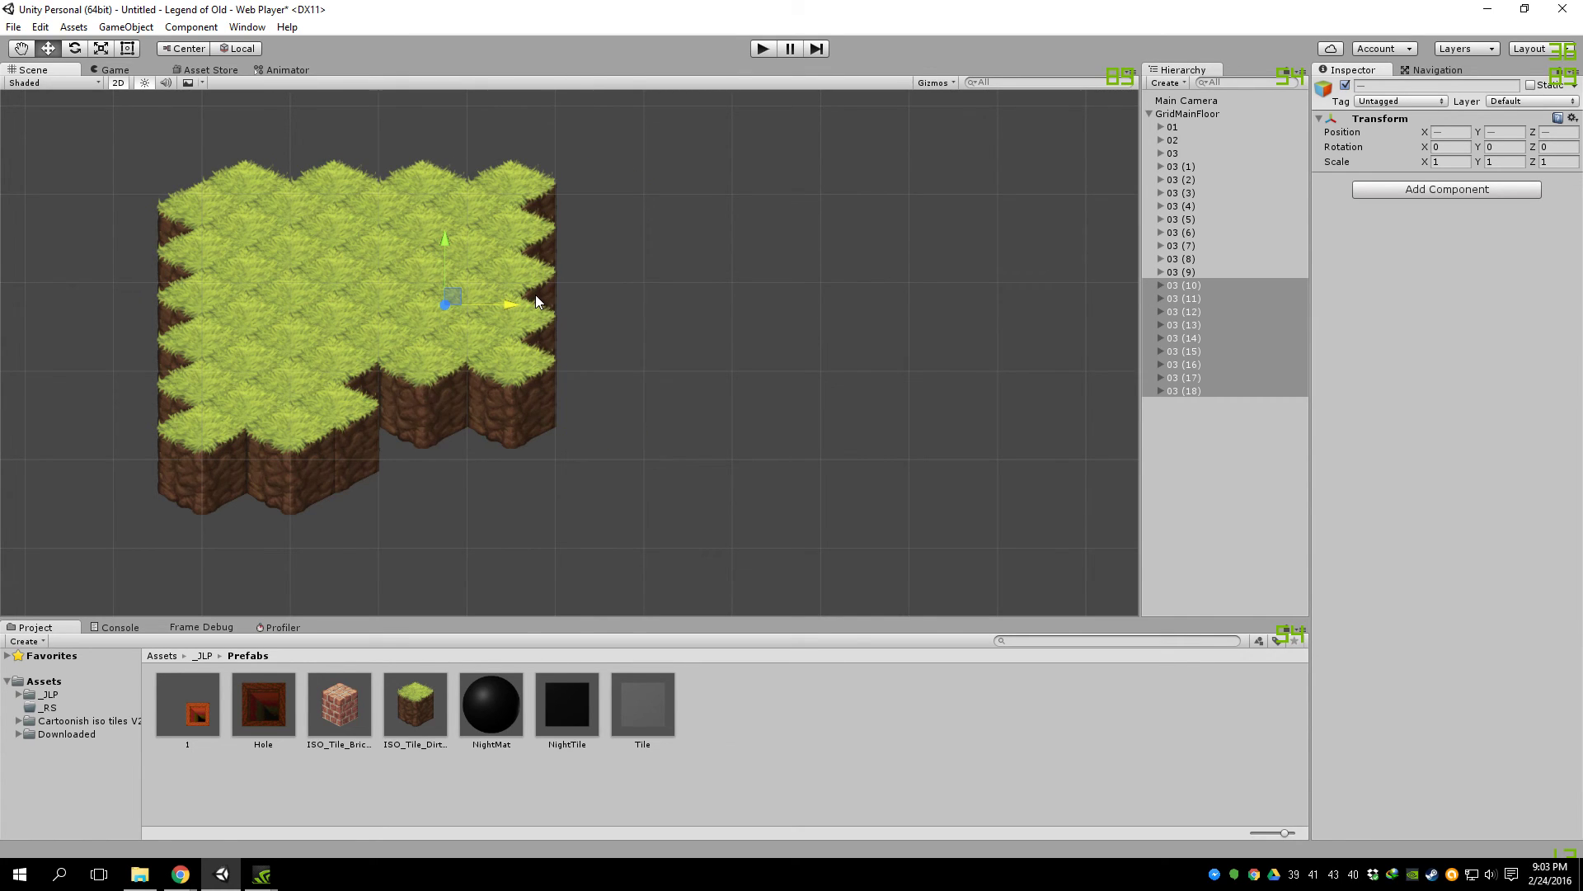
Step: Duplicate rows 01 through 03 and move the copies right to complete the block
click(1186, 154)
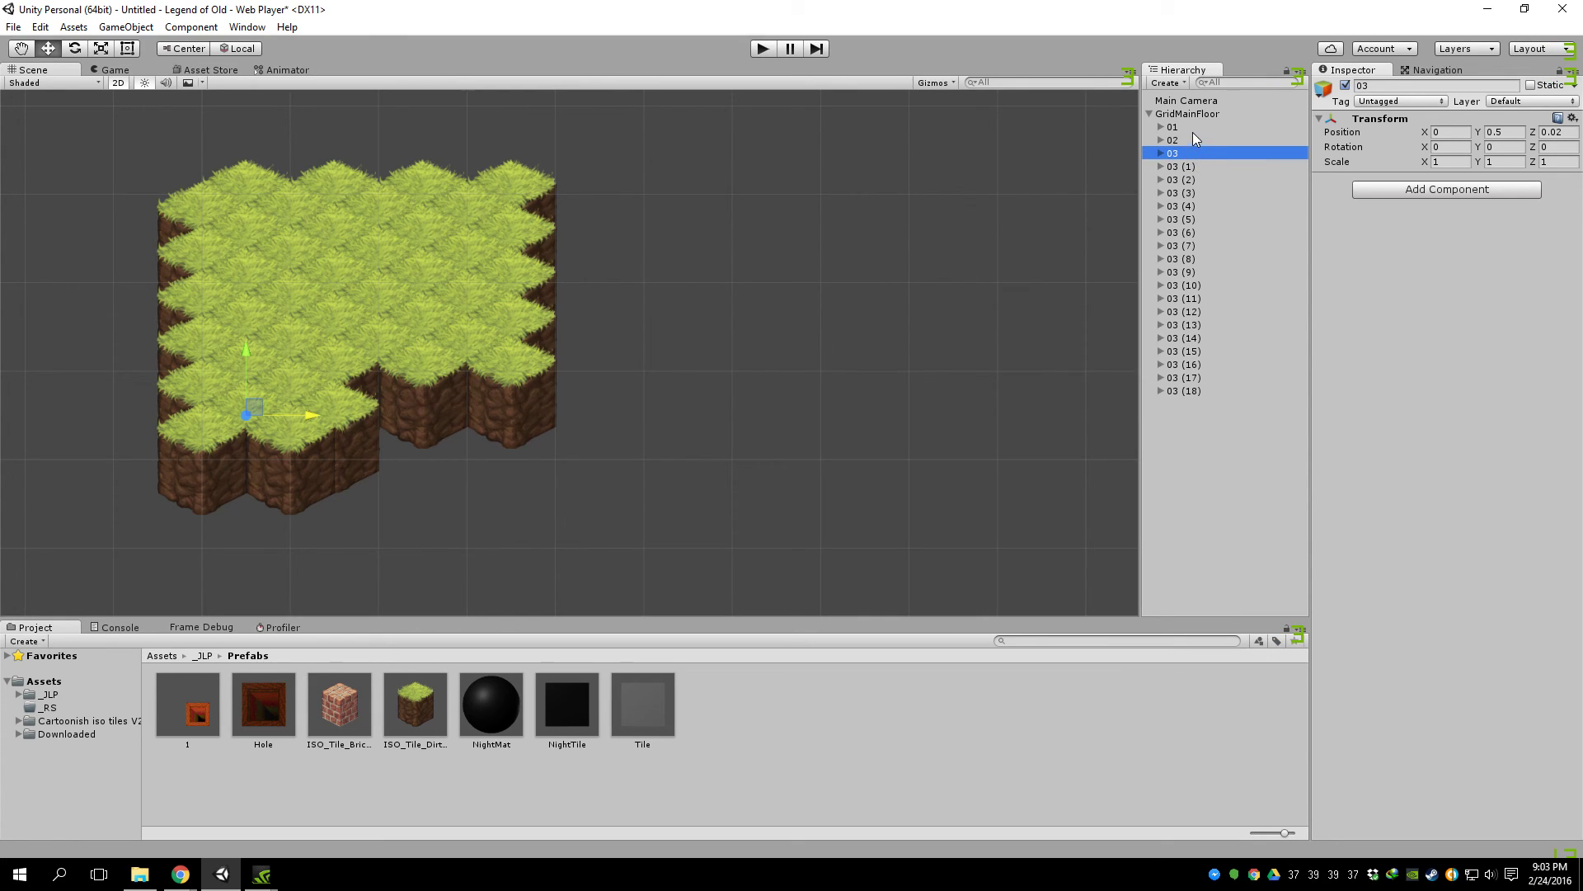
shift+click(1192, 129)
key(ctrl+d)
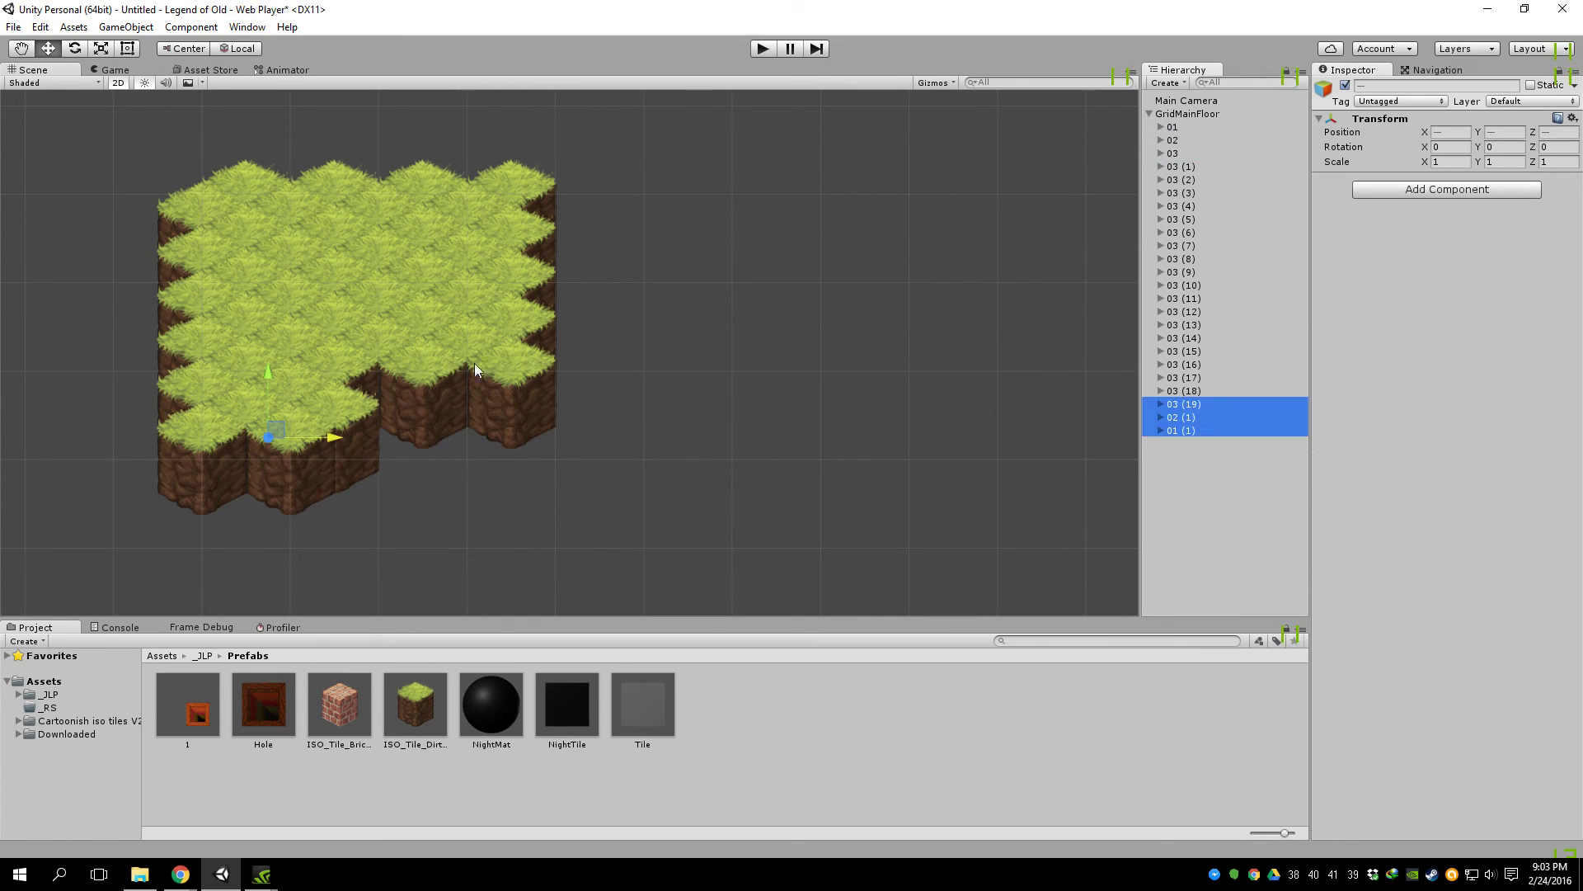
ctrl+drag(334, 442, 536, 432)
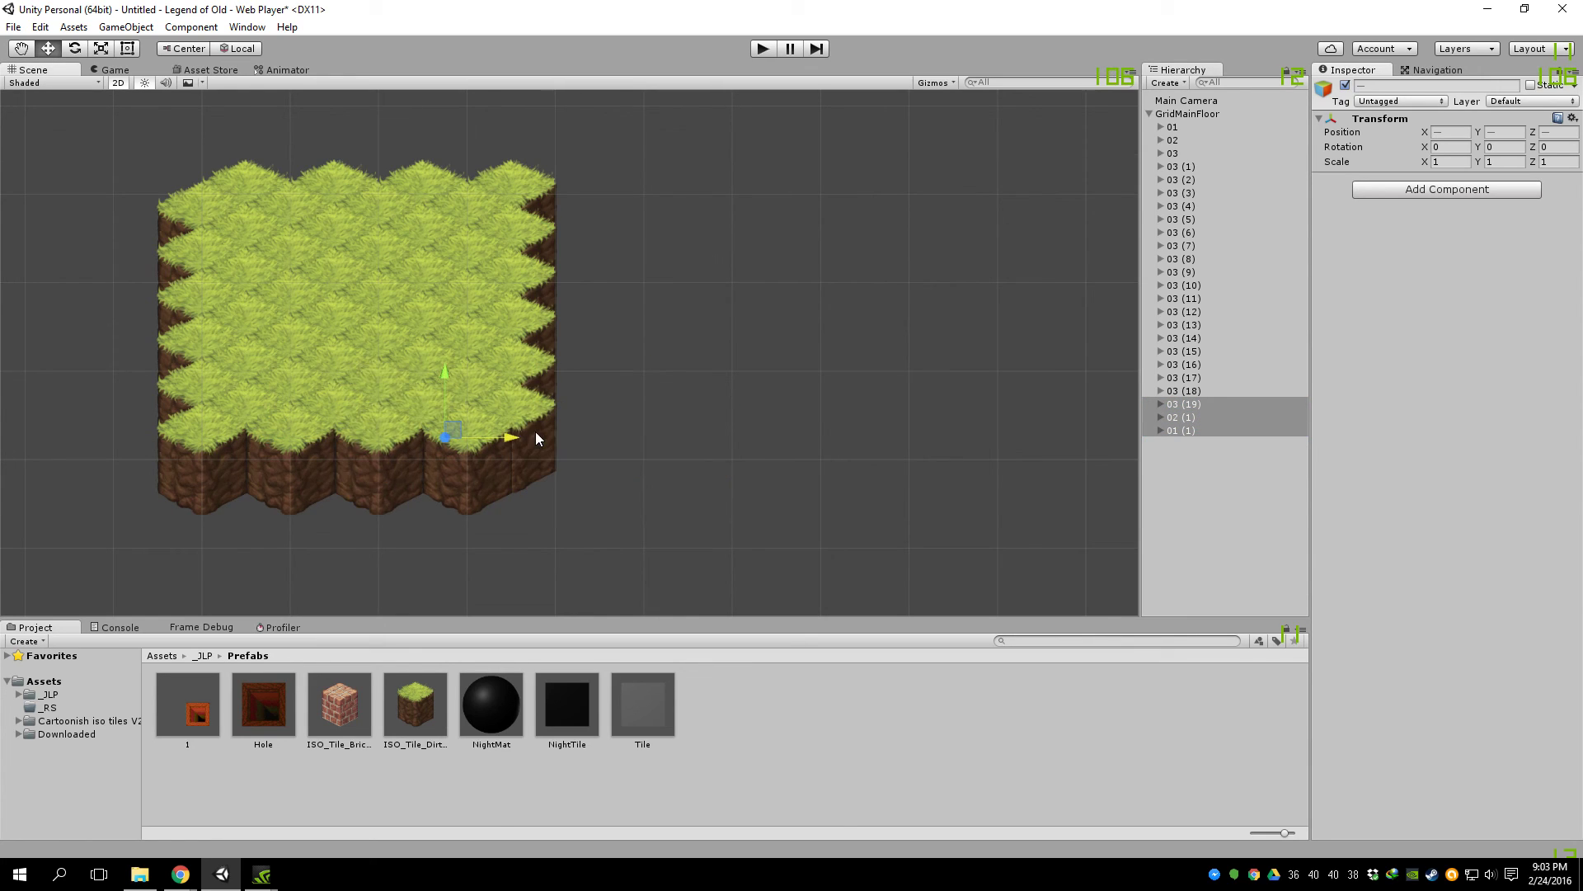
Step: Duplicate all GridMainFloor tiles and shift the copy right to widen the floor
click(1199, 429)
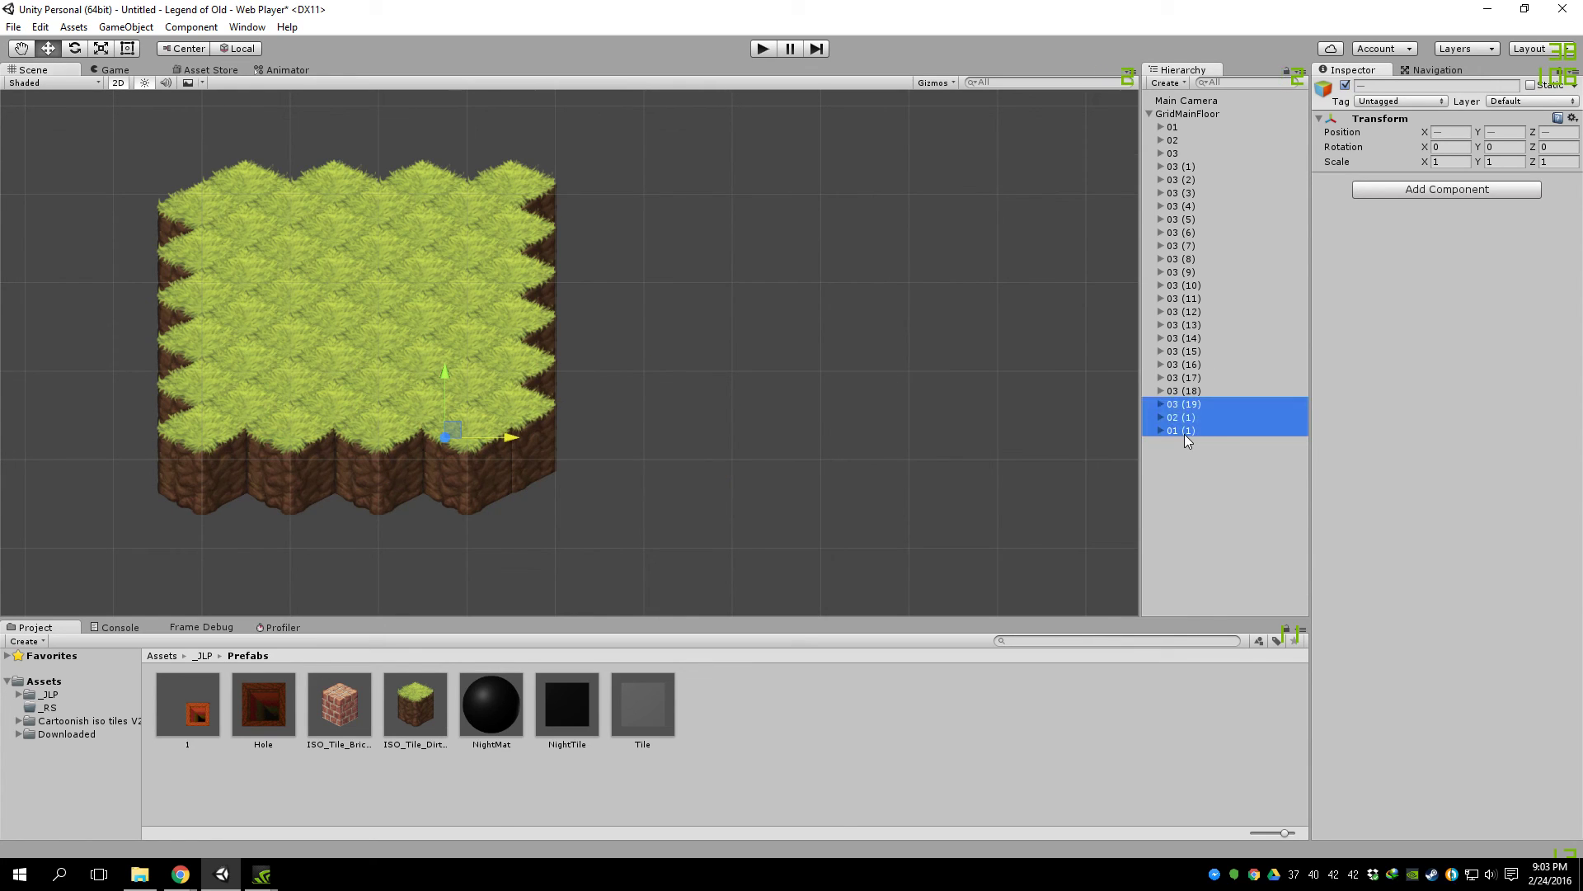
shift+click(1198, 127)
key(ctrl+d)
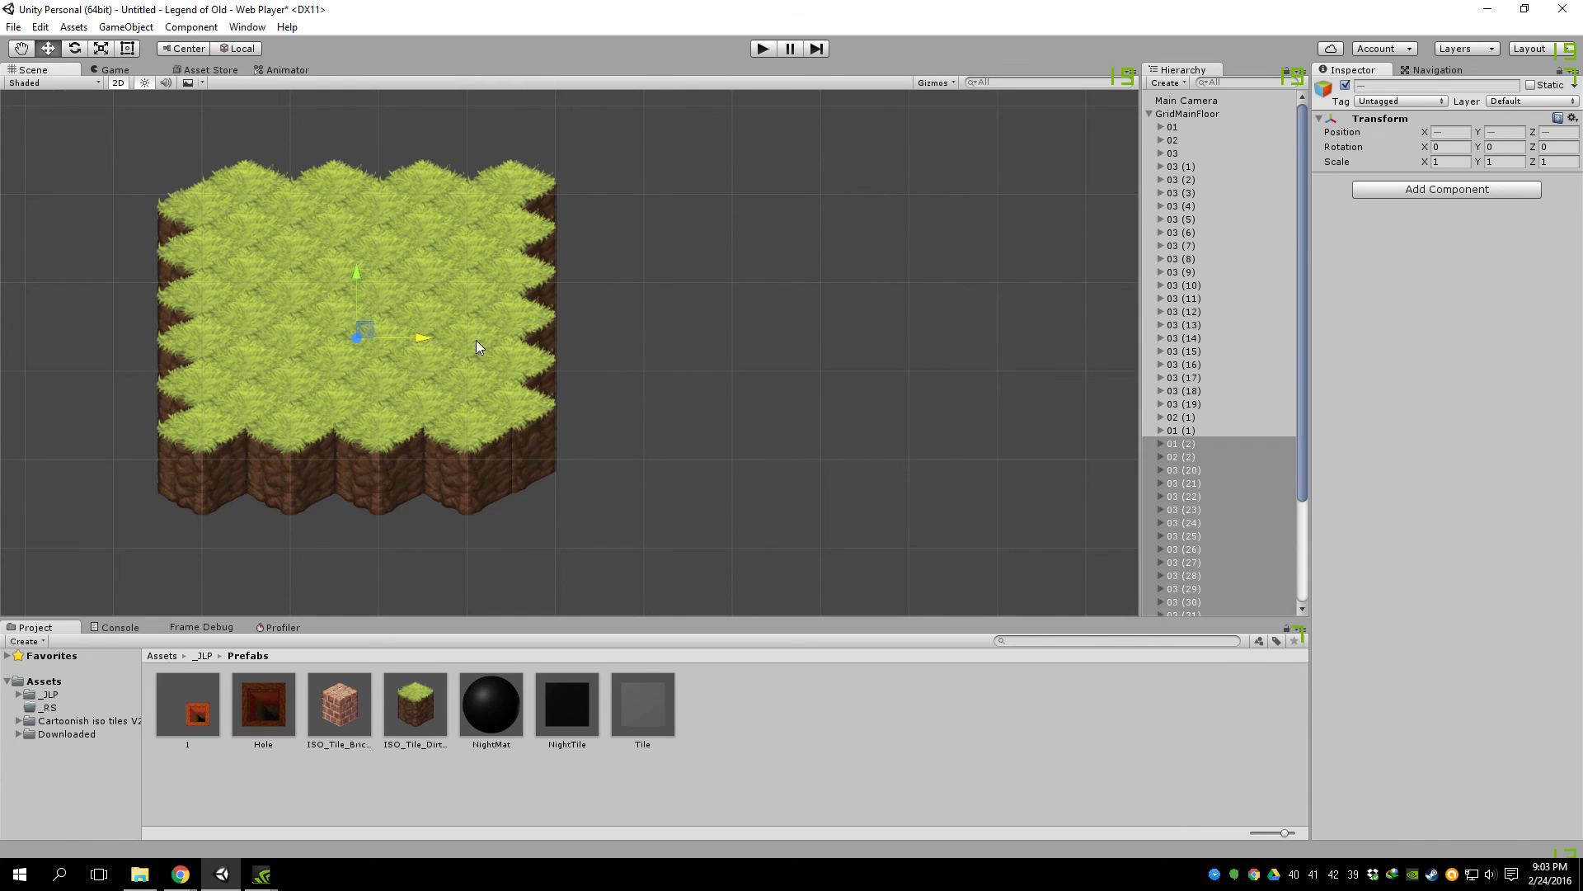
ctrl+drag(477, 347, 828, 330)
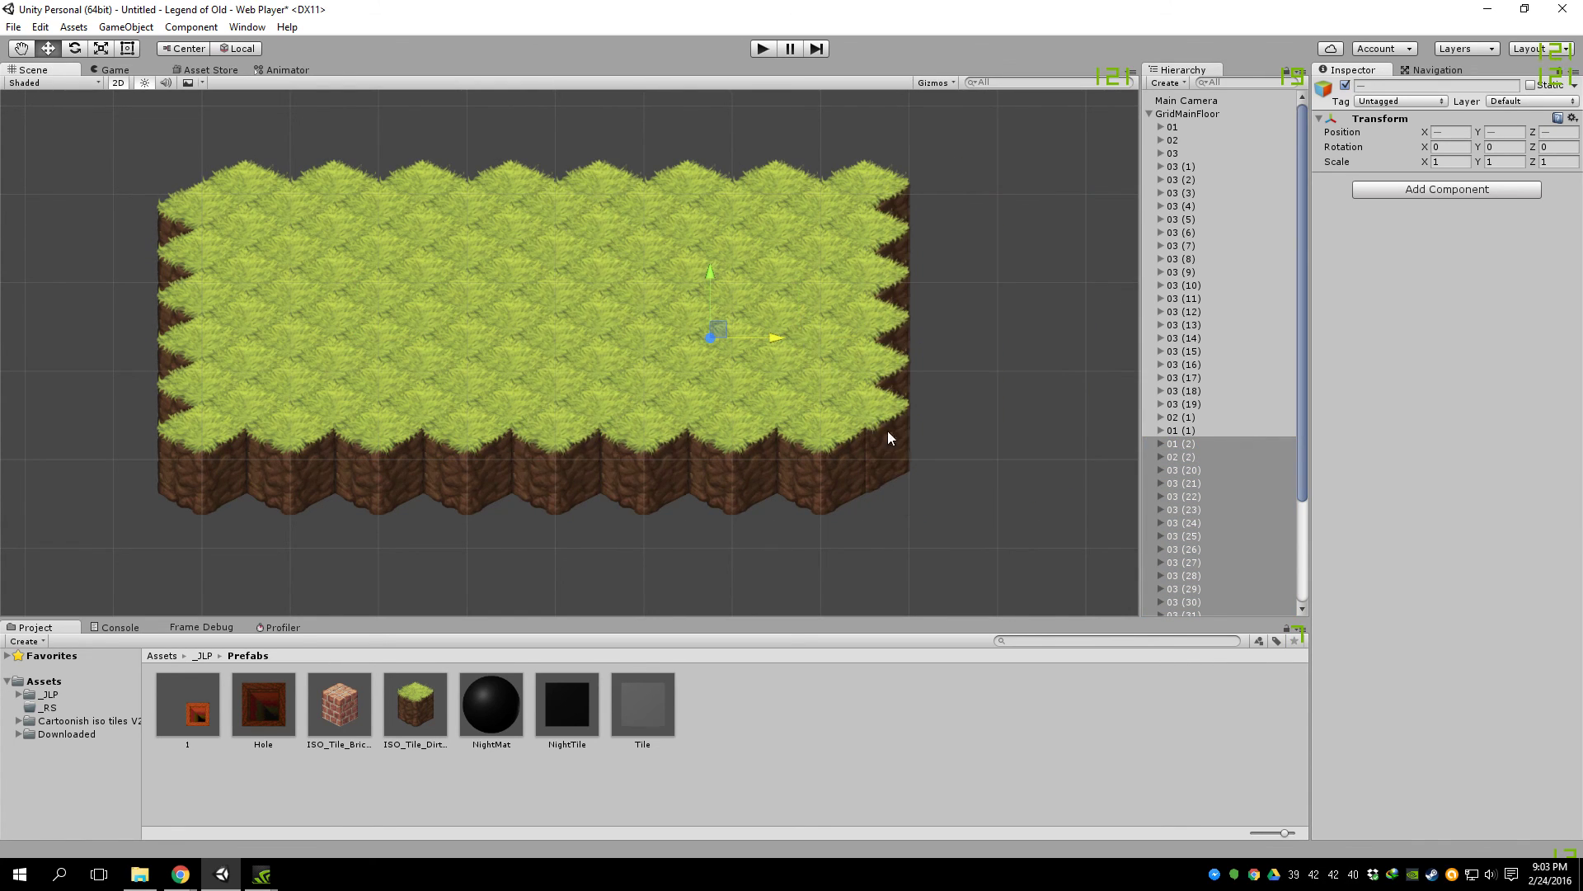
scroll(902, 439, down, 3)
middle_drag(902, 438, 632, 435)
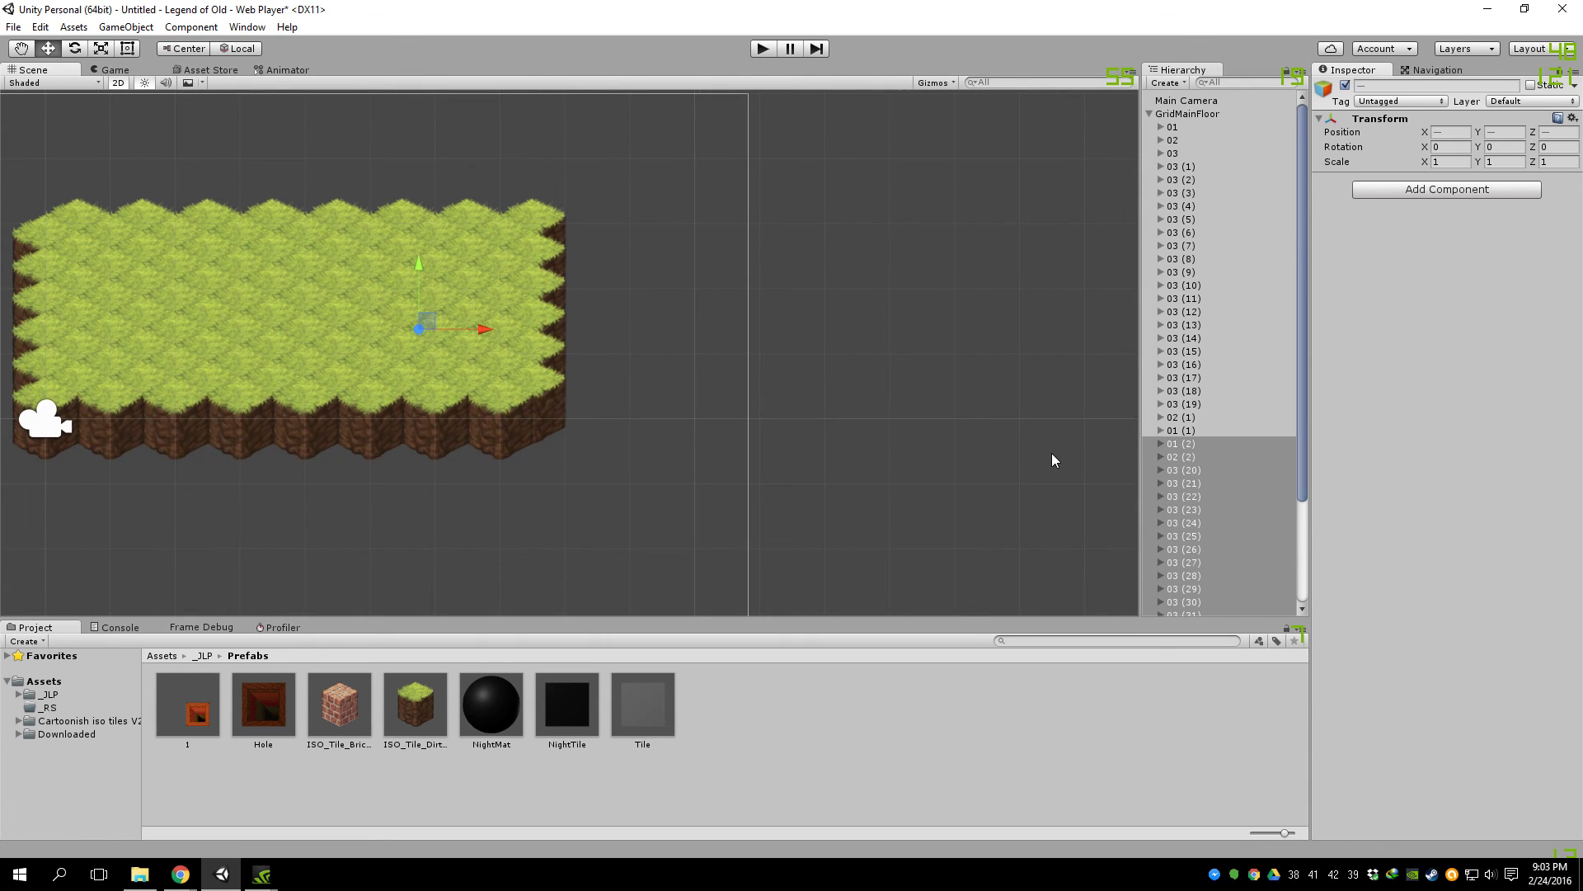
scroll(1051, 460, down, 3)
scroll(1220, 288, down, 3)
scroll(1224, 198, up, 3)
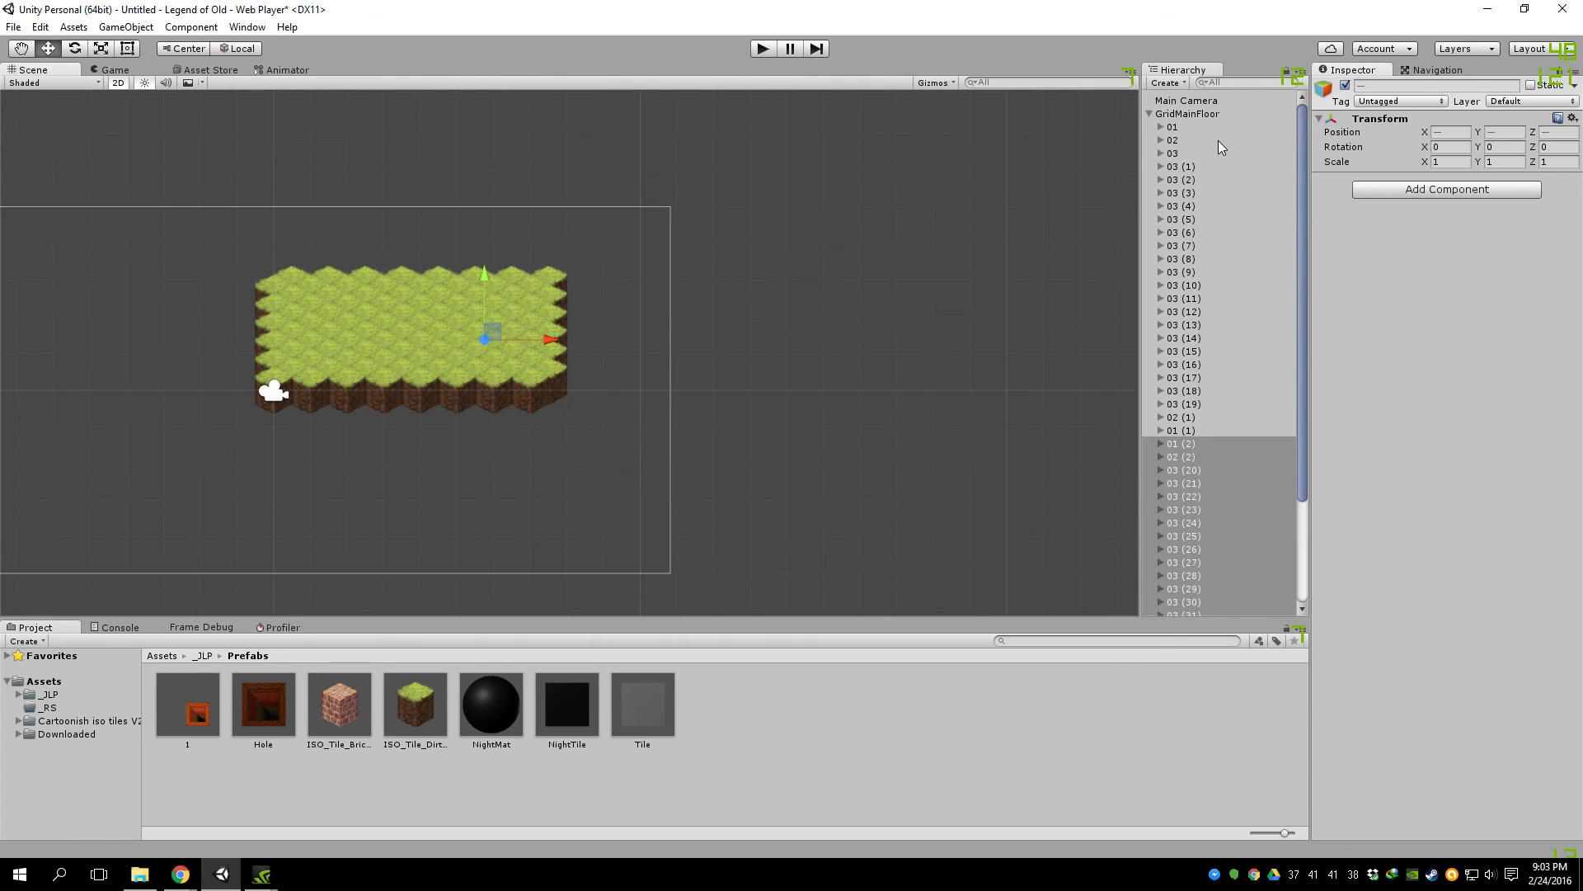
Step: Duplicate the whole floor again and slide it right to extend the strip
click(1211, 129)
key(ctrl+a)
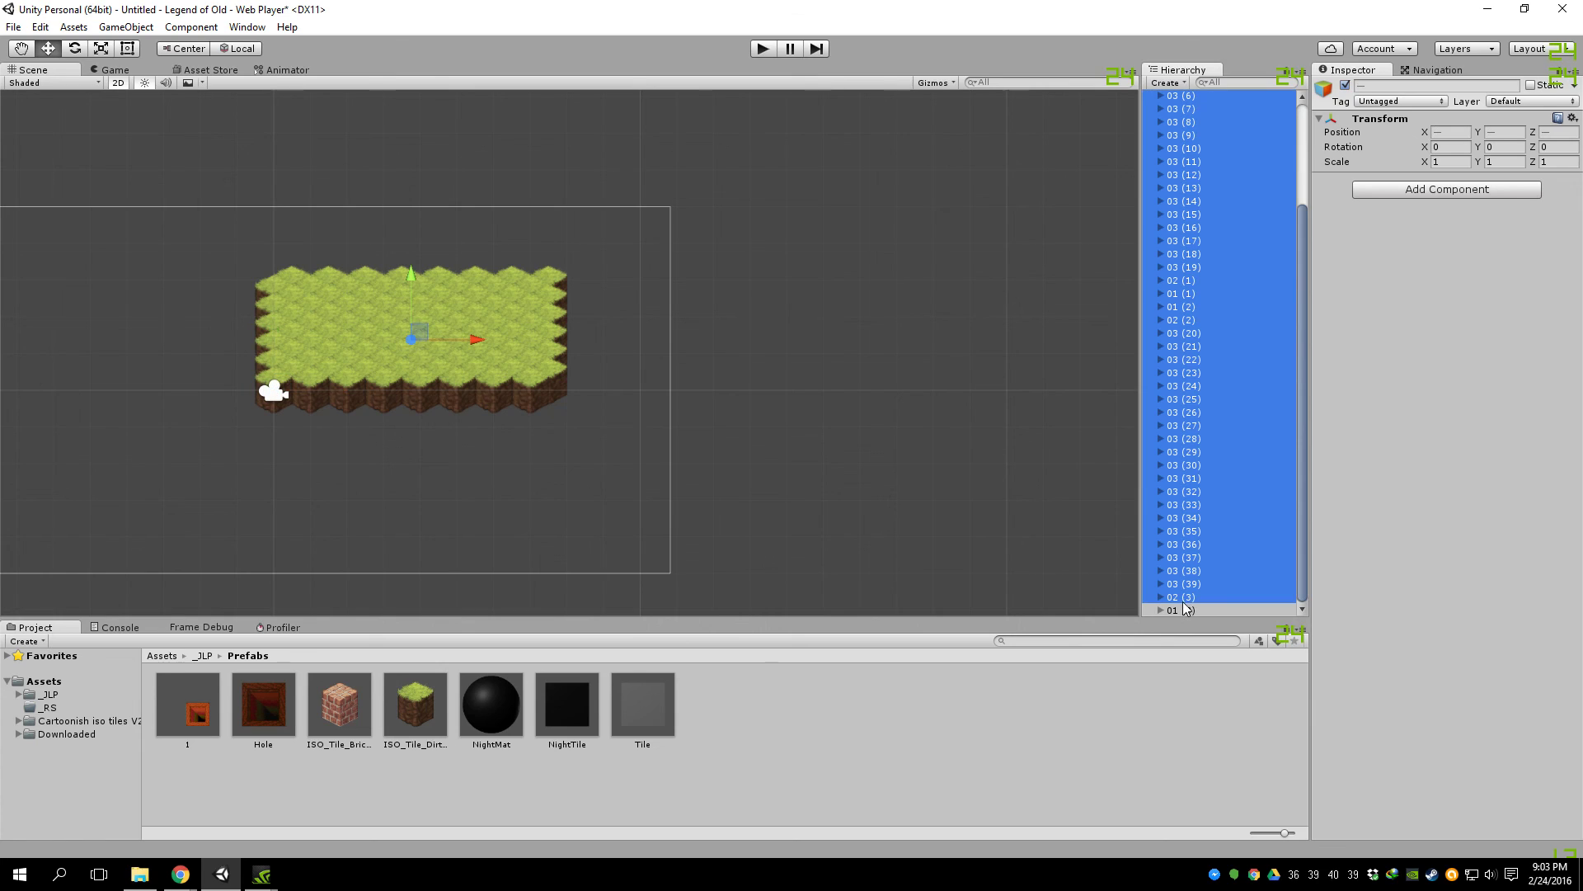
scroll(922, 500, down, 2)
key(ctrl+d)
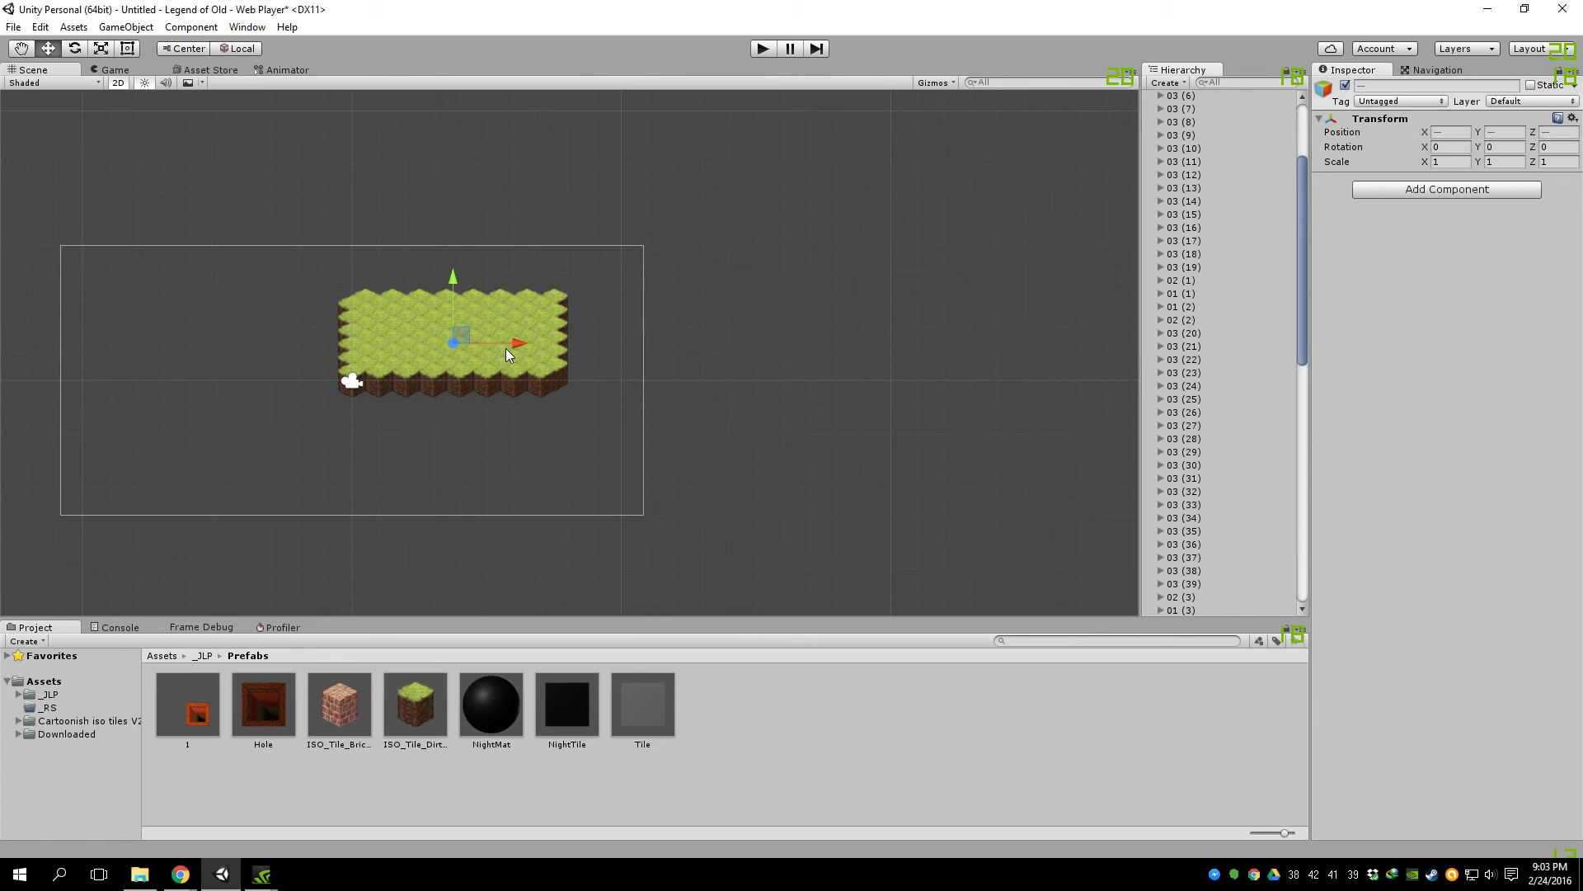
drag(507, 348, 739, 346)
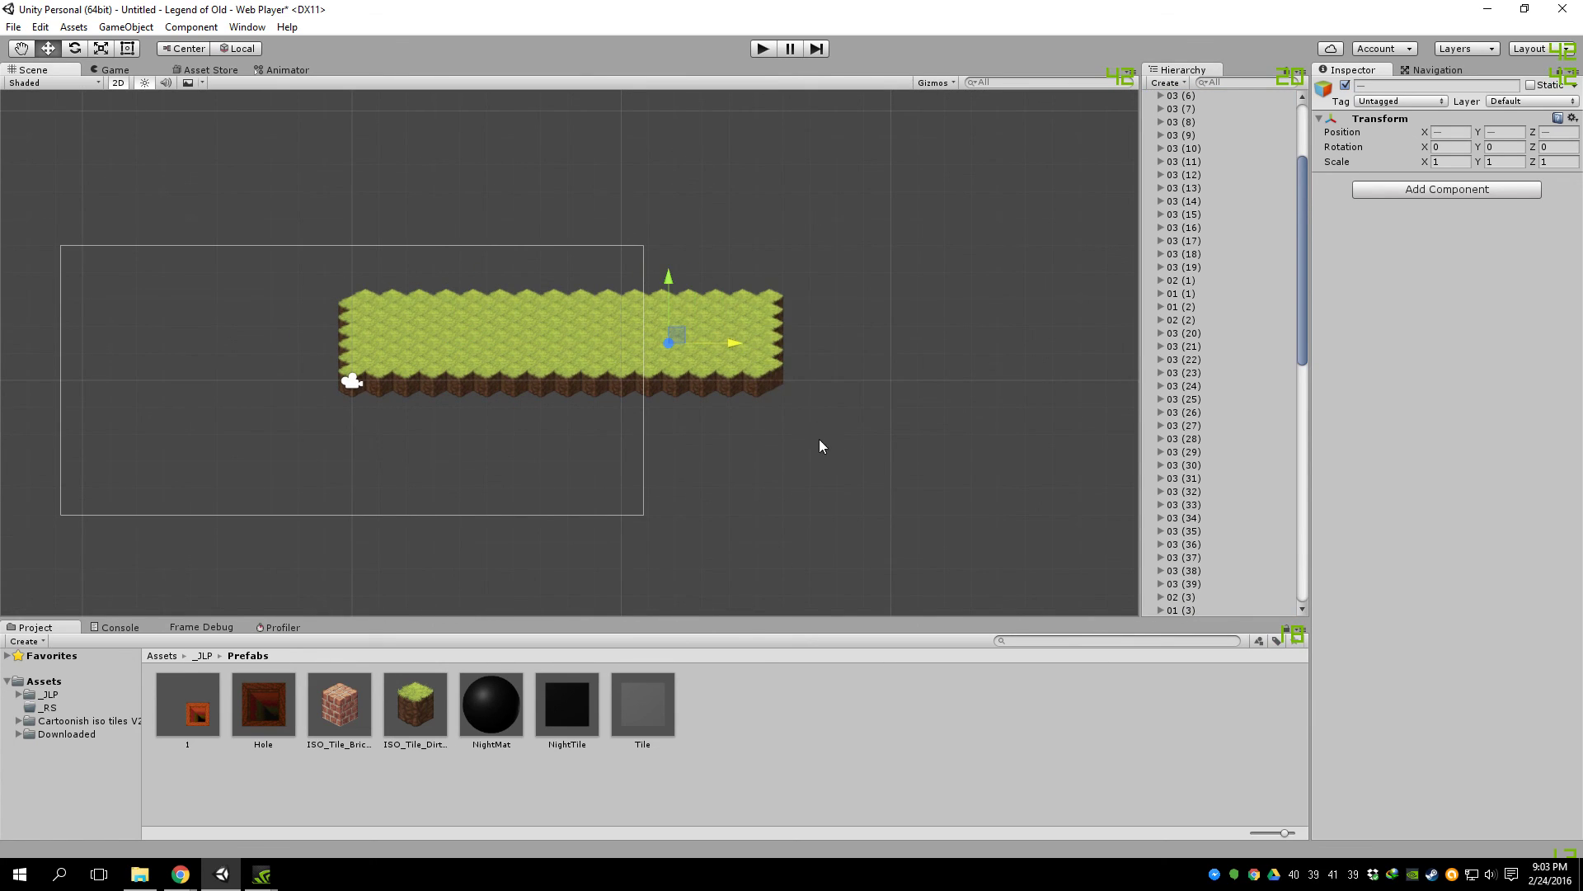
scroll(505, 322, up, 3)
scroll(504, 324, up, 4)
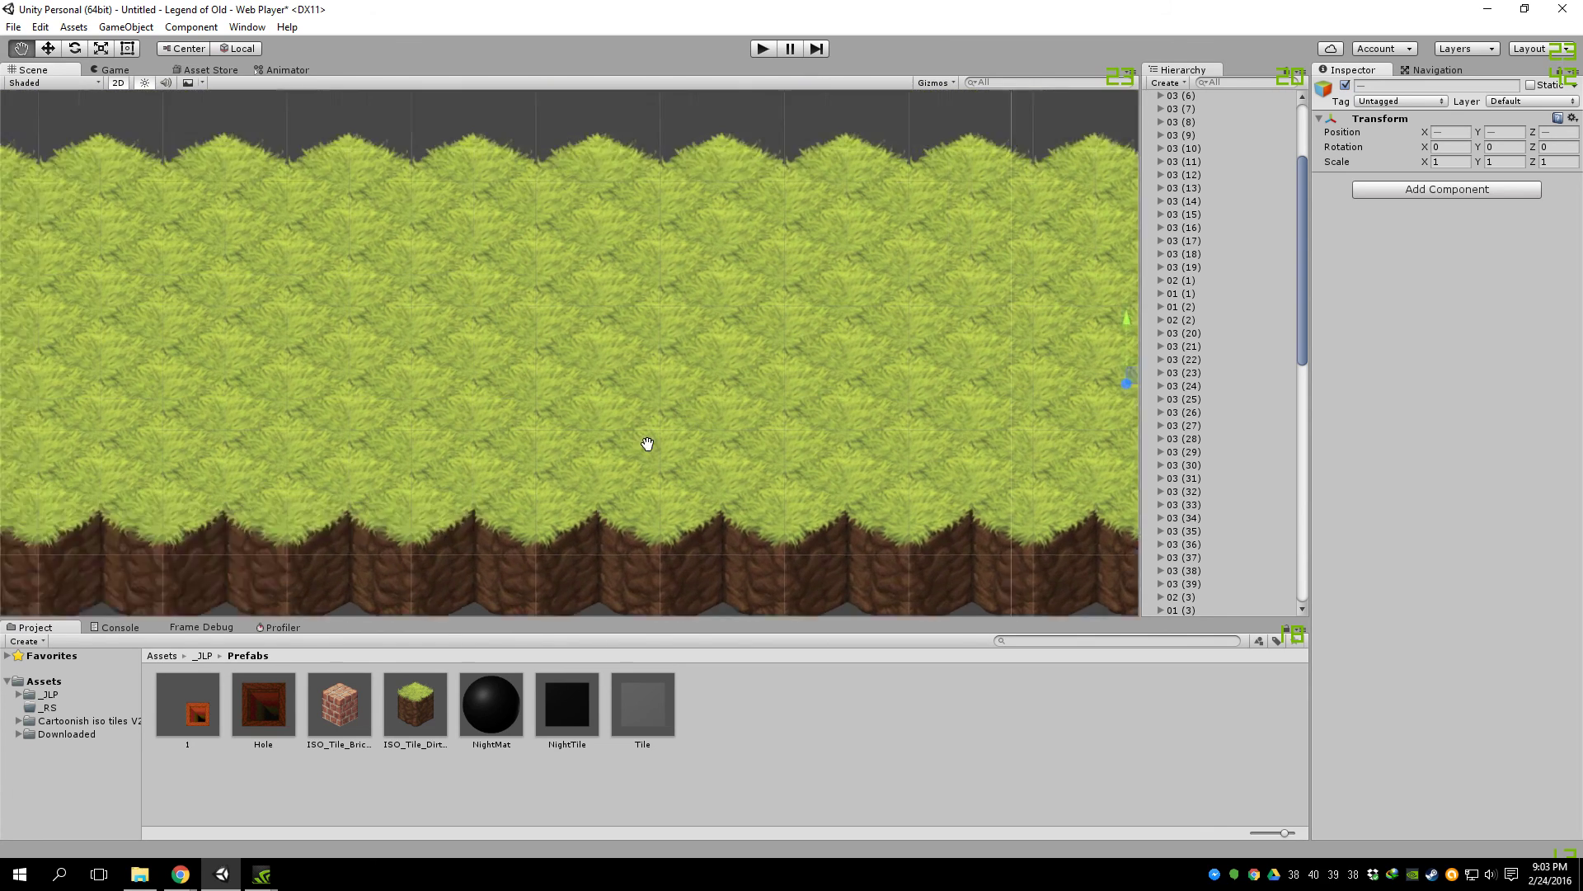